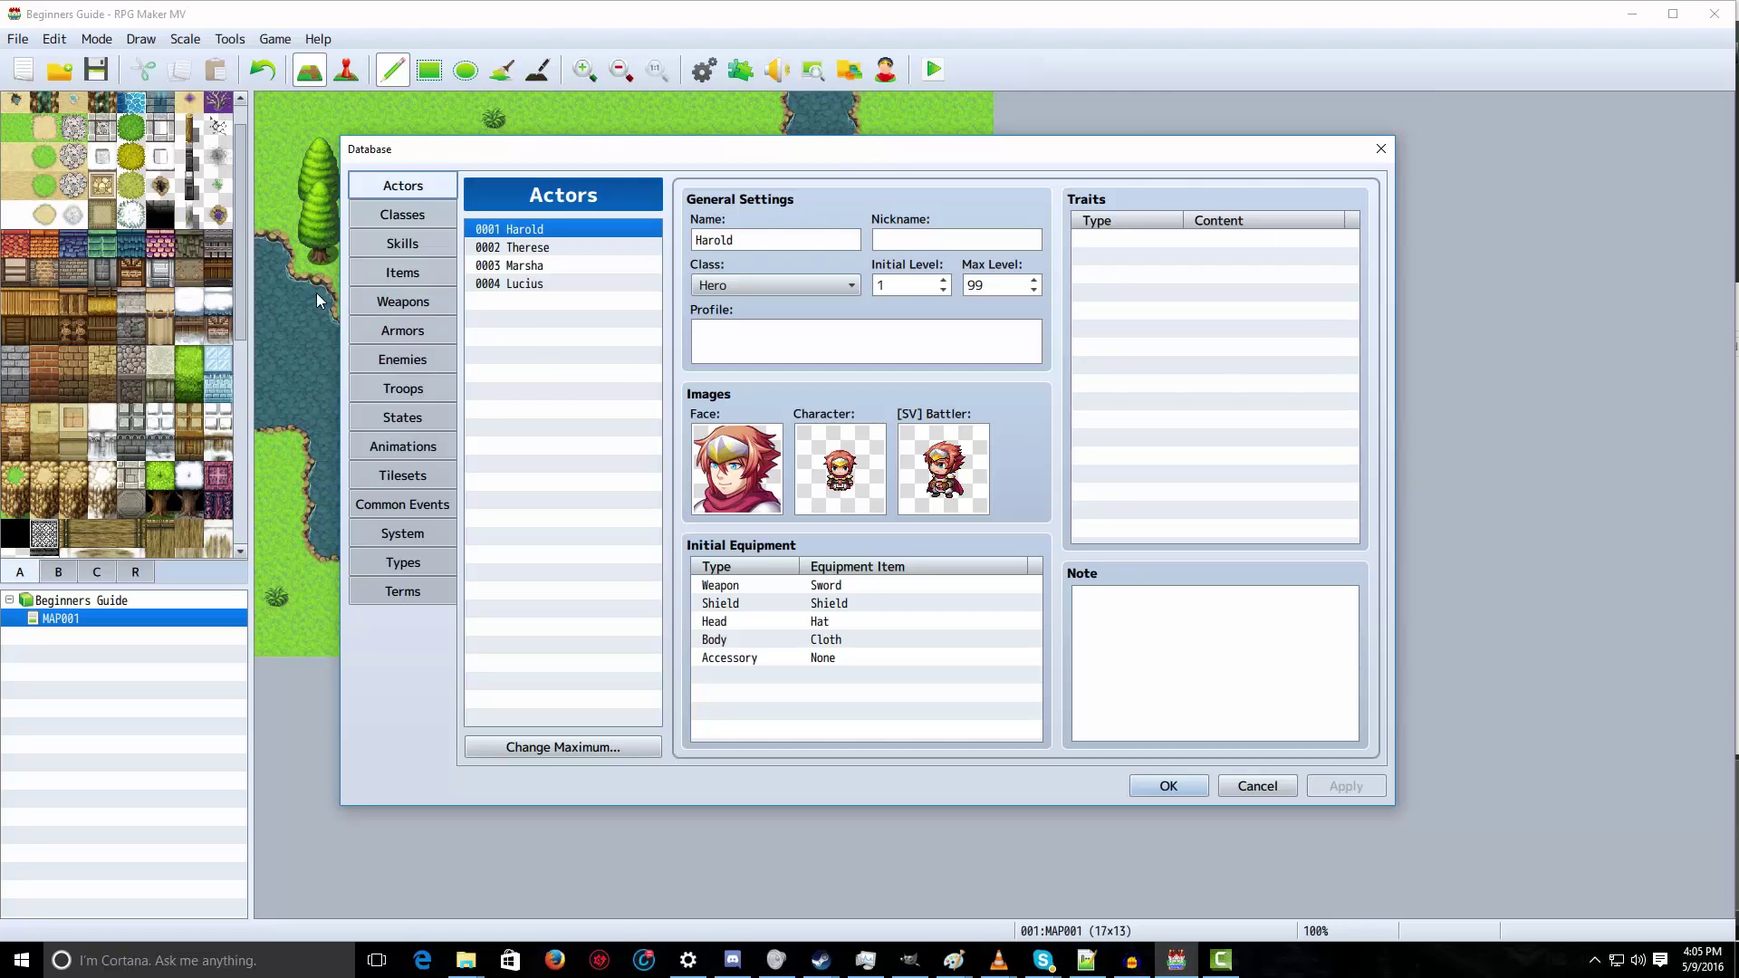
Step: Review the class, images and initial equipment of the four existing actors in the database
left_click_drag(814, 150, 810, 101)
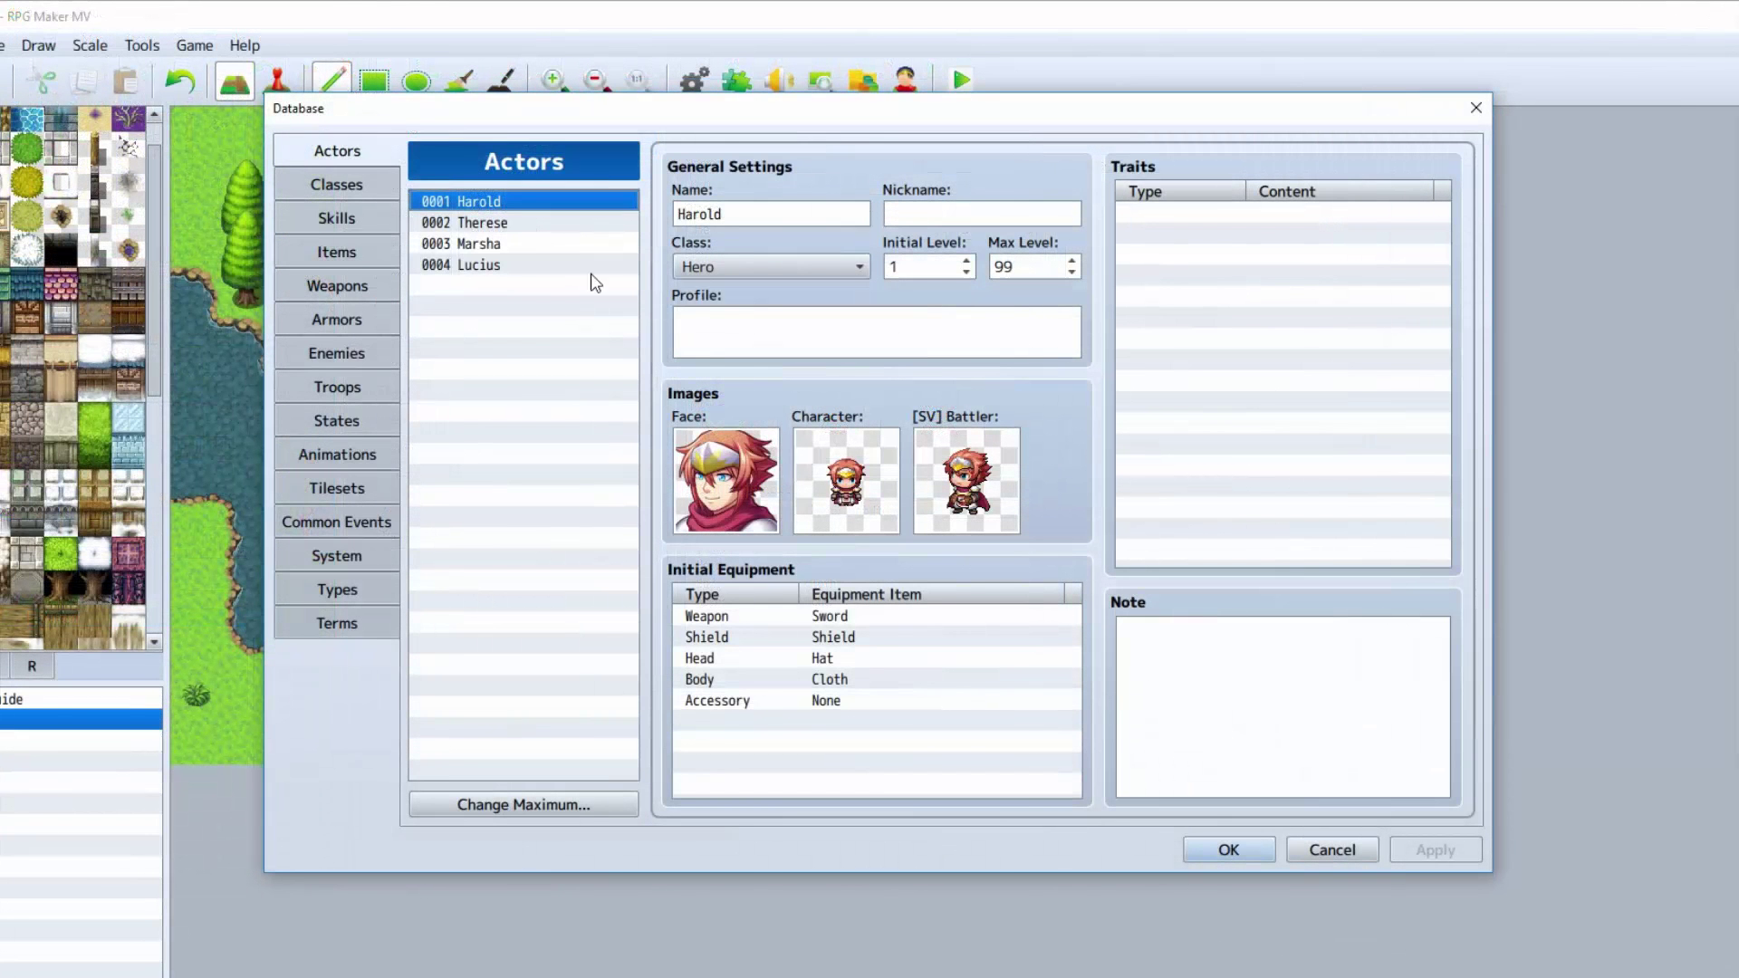
key("Down")
key("Down")
key("Down")
key("Up")
key("Up")
key("Up")
key("Down")
key("Down")
key("Down")
key("Up")
key("Up")
key("Up")
key("Down")
key("Down")
key("Down")
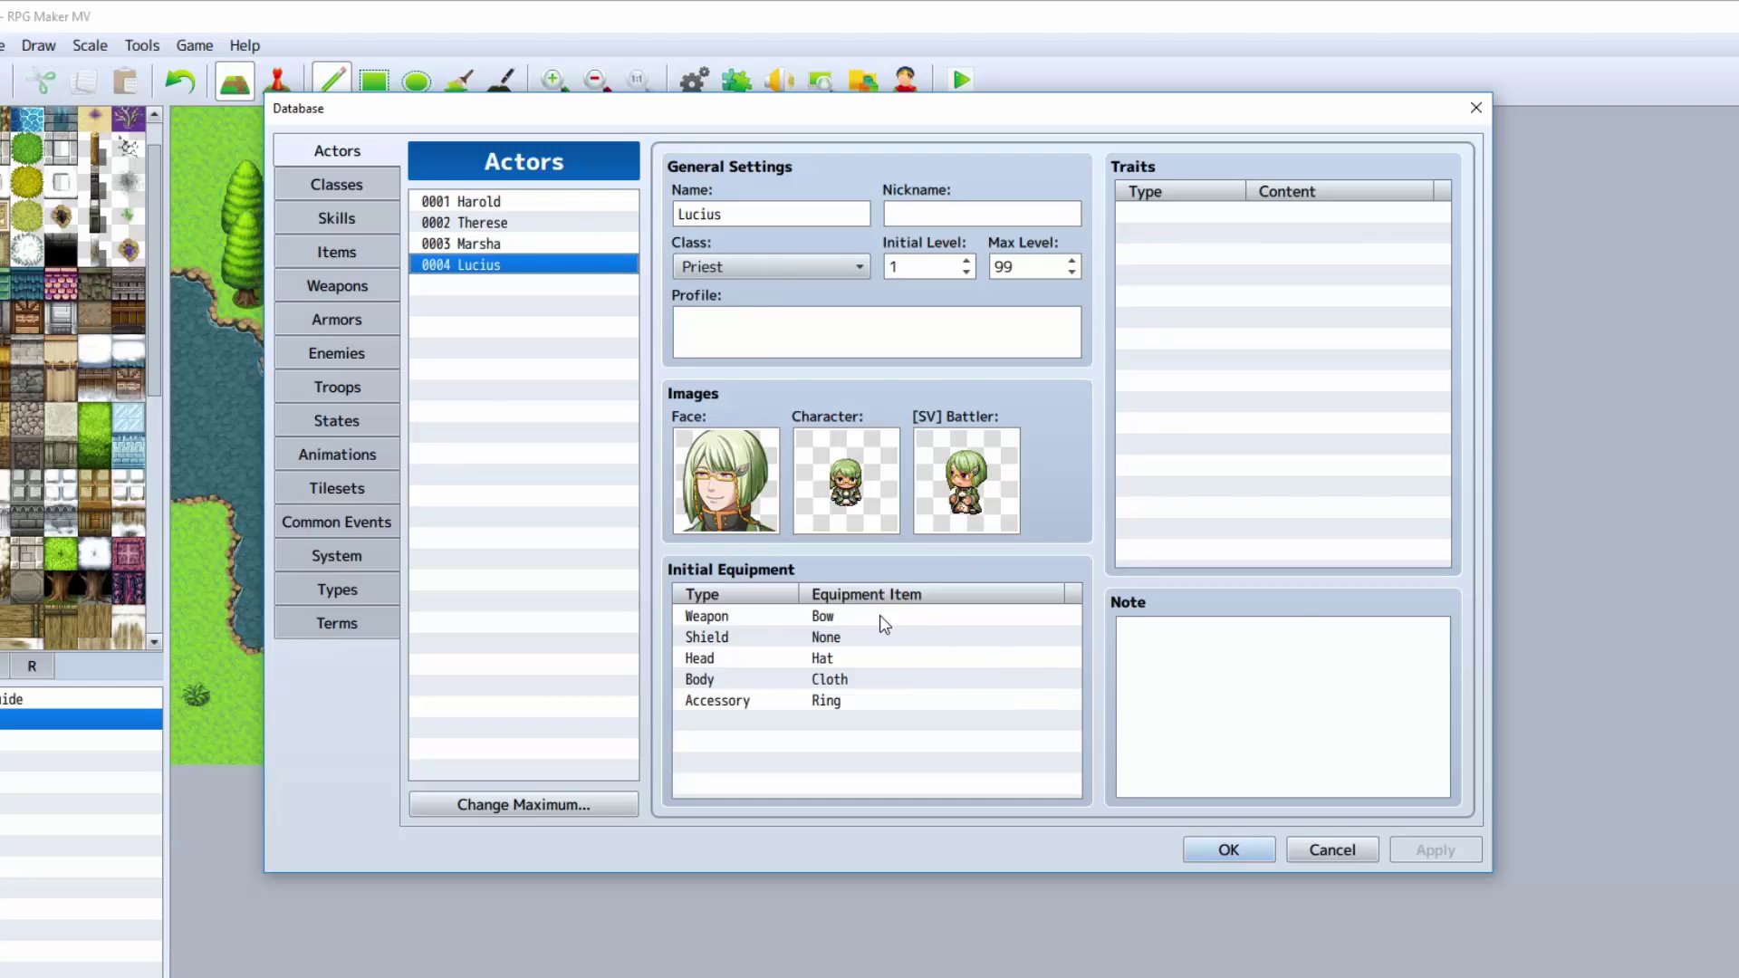
left_click(881, 637)
key("Tab")
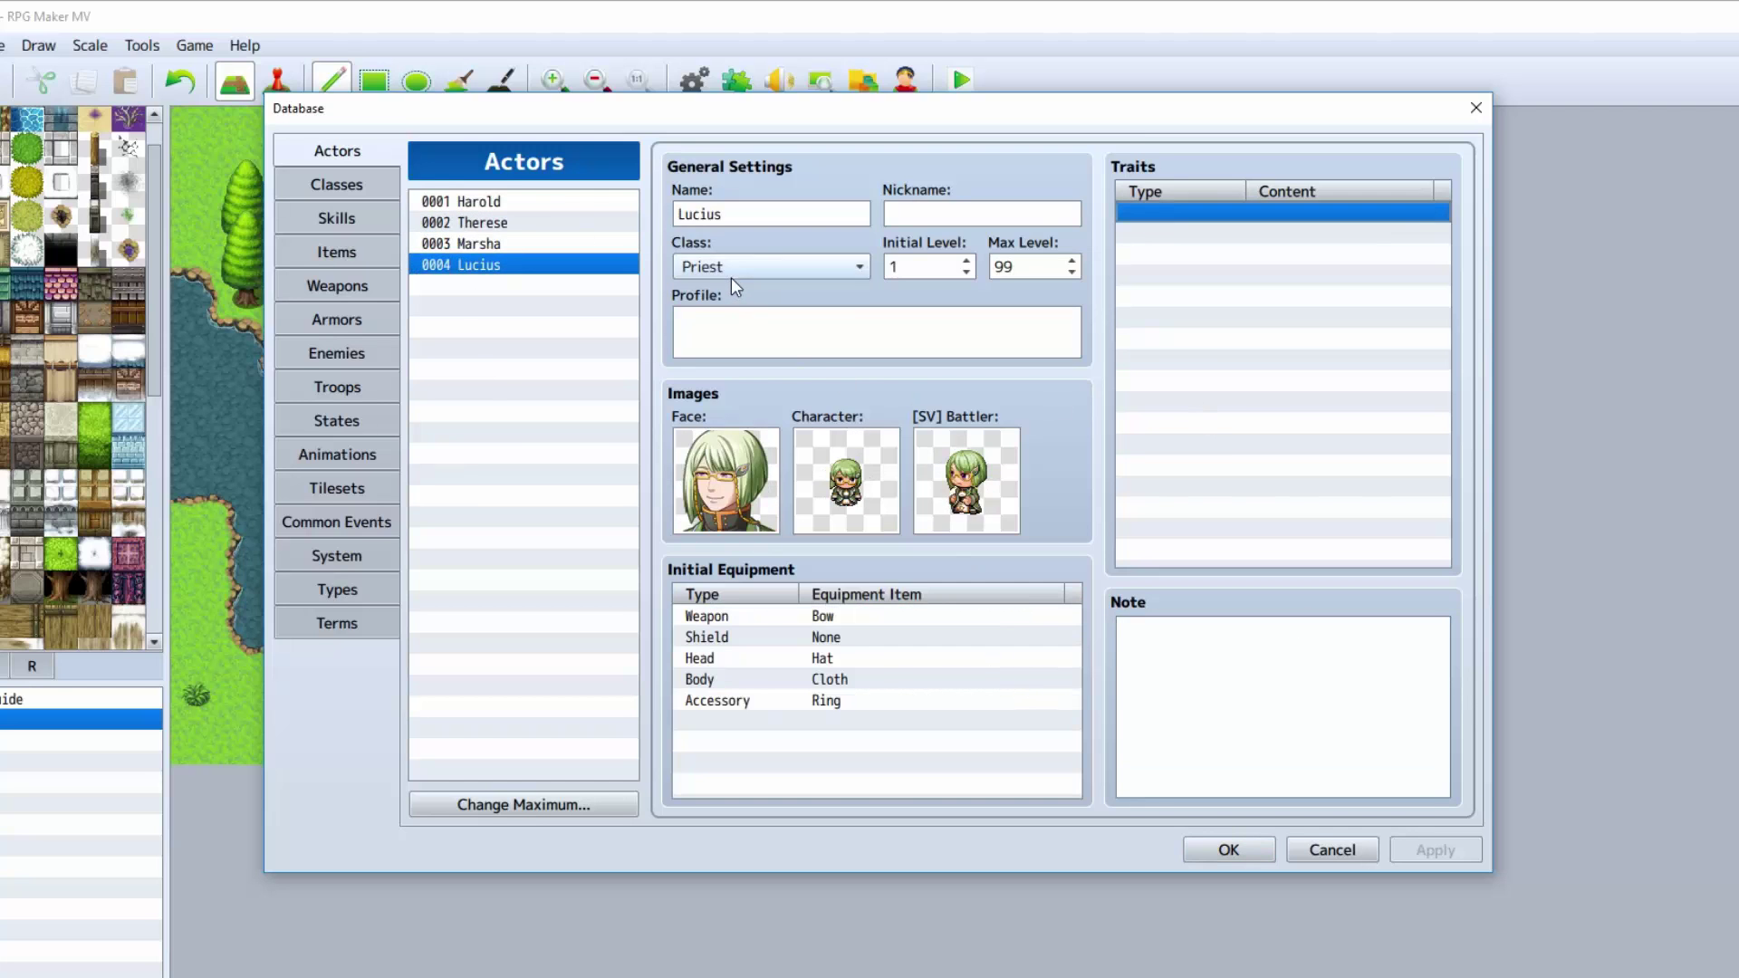
left_click(730, 270)
left_click(730, 270)
key("Tab")
left_click(461, 201)
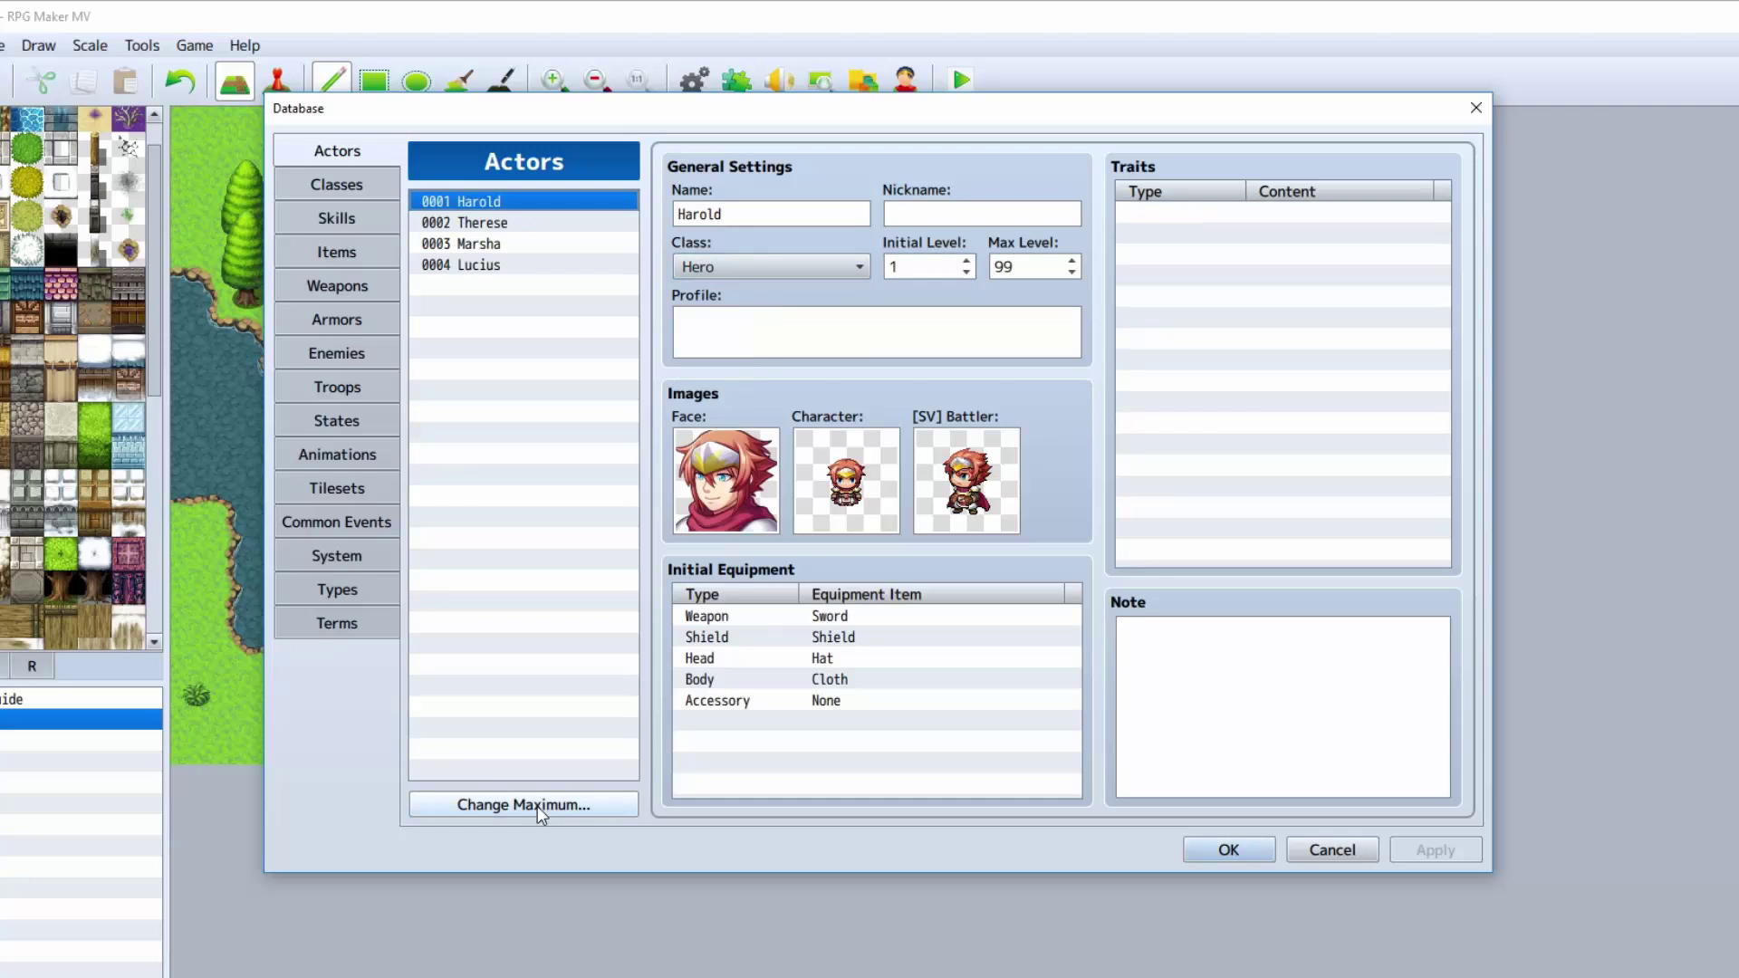
Step: Raise the maximum number of actors to 5
left_click(526, 809)
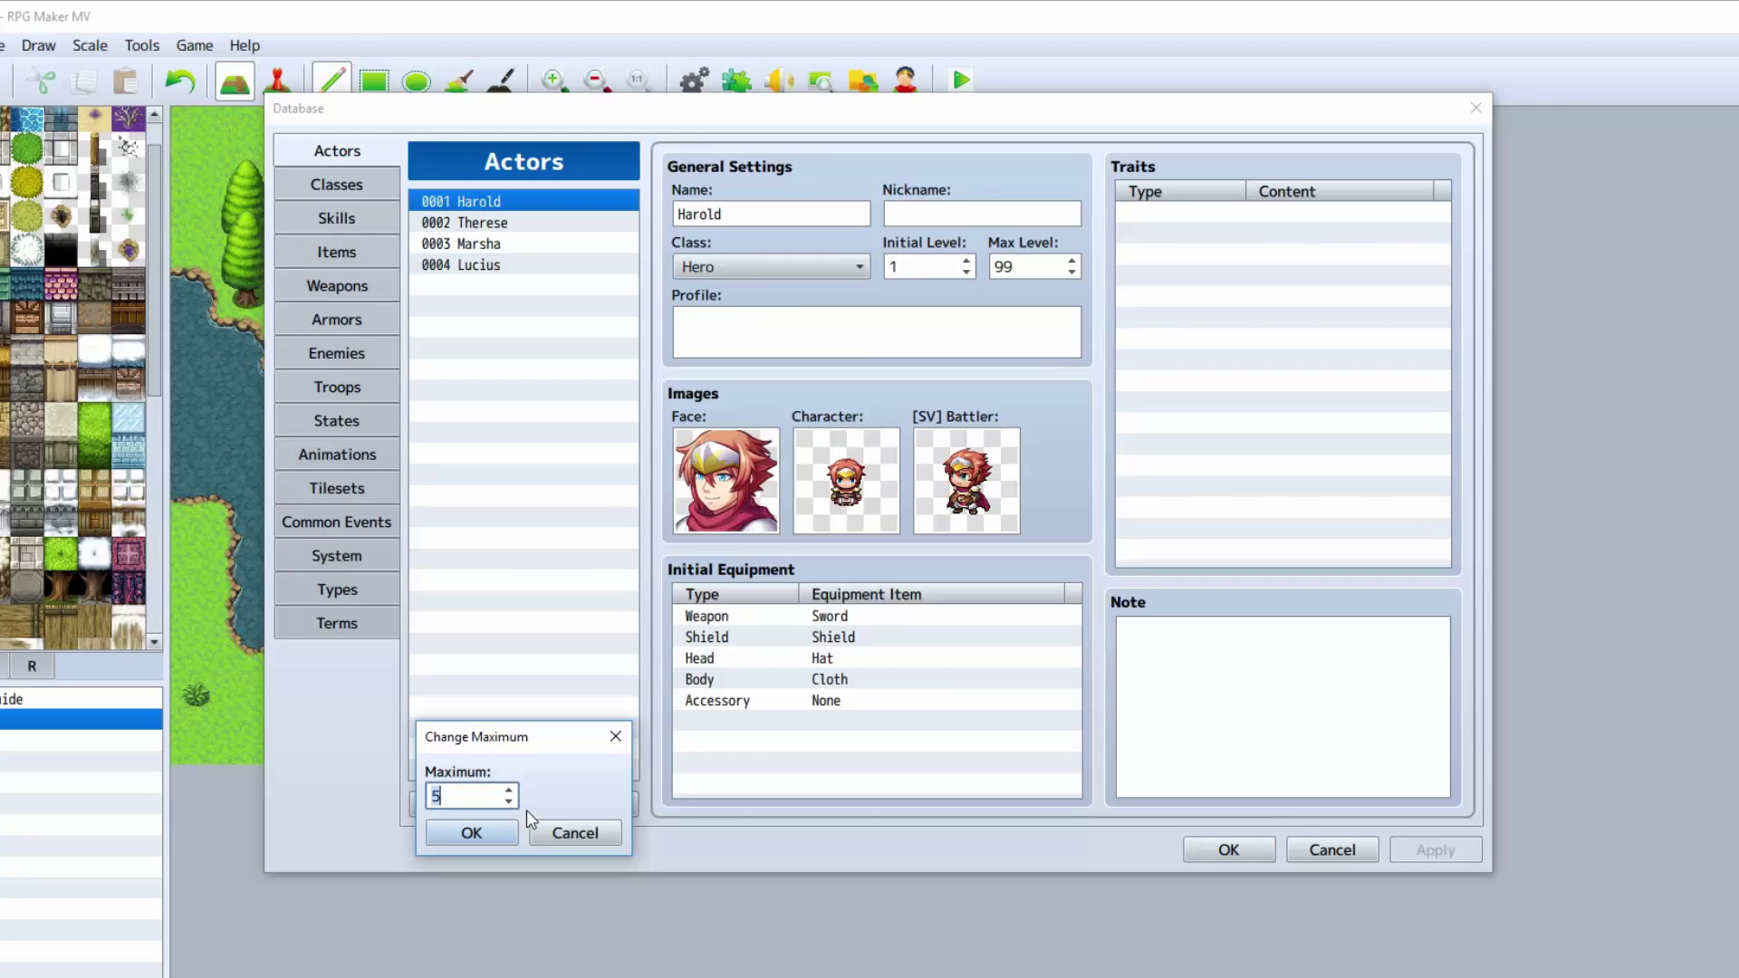
key("Up")
key("Return")
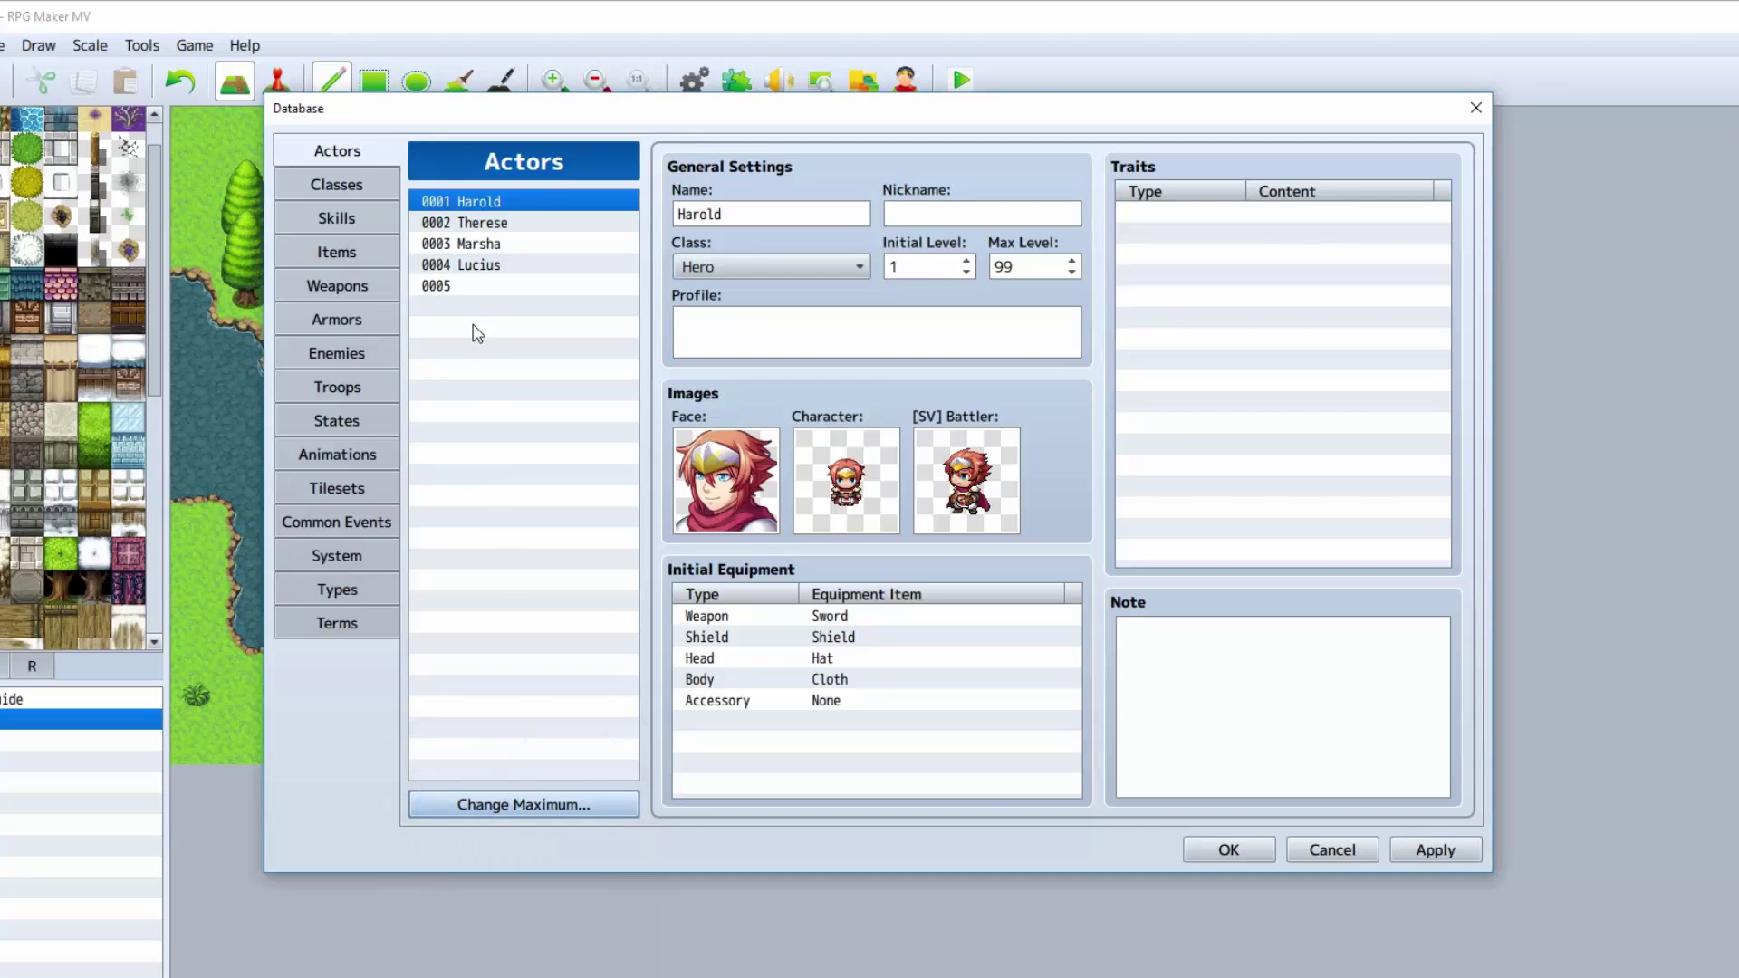
Step: Name the new actor 0005 "Alfred" and give him the nickname "Hero"
left_click(561, 286)
left_click(752, 222)
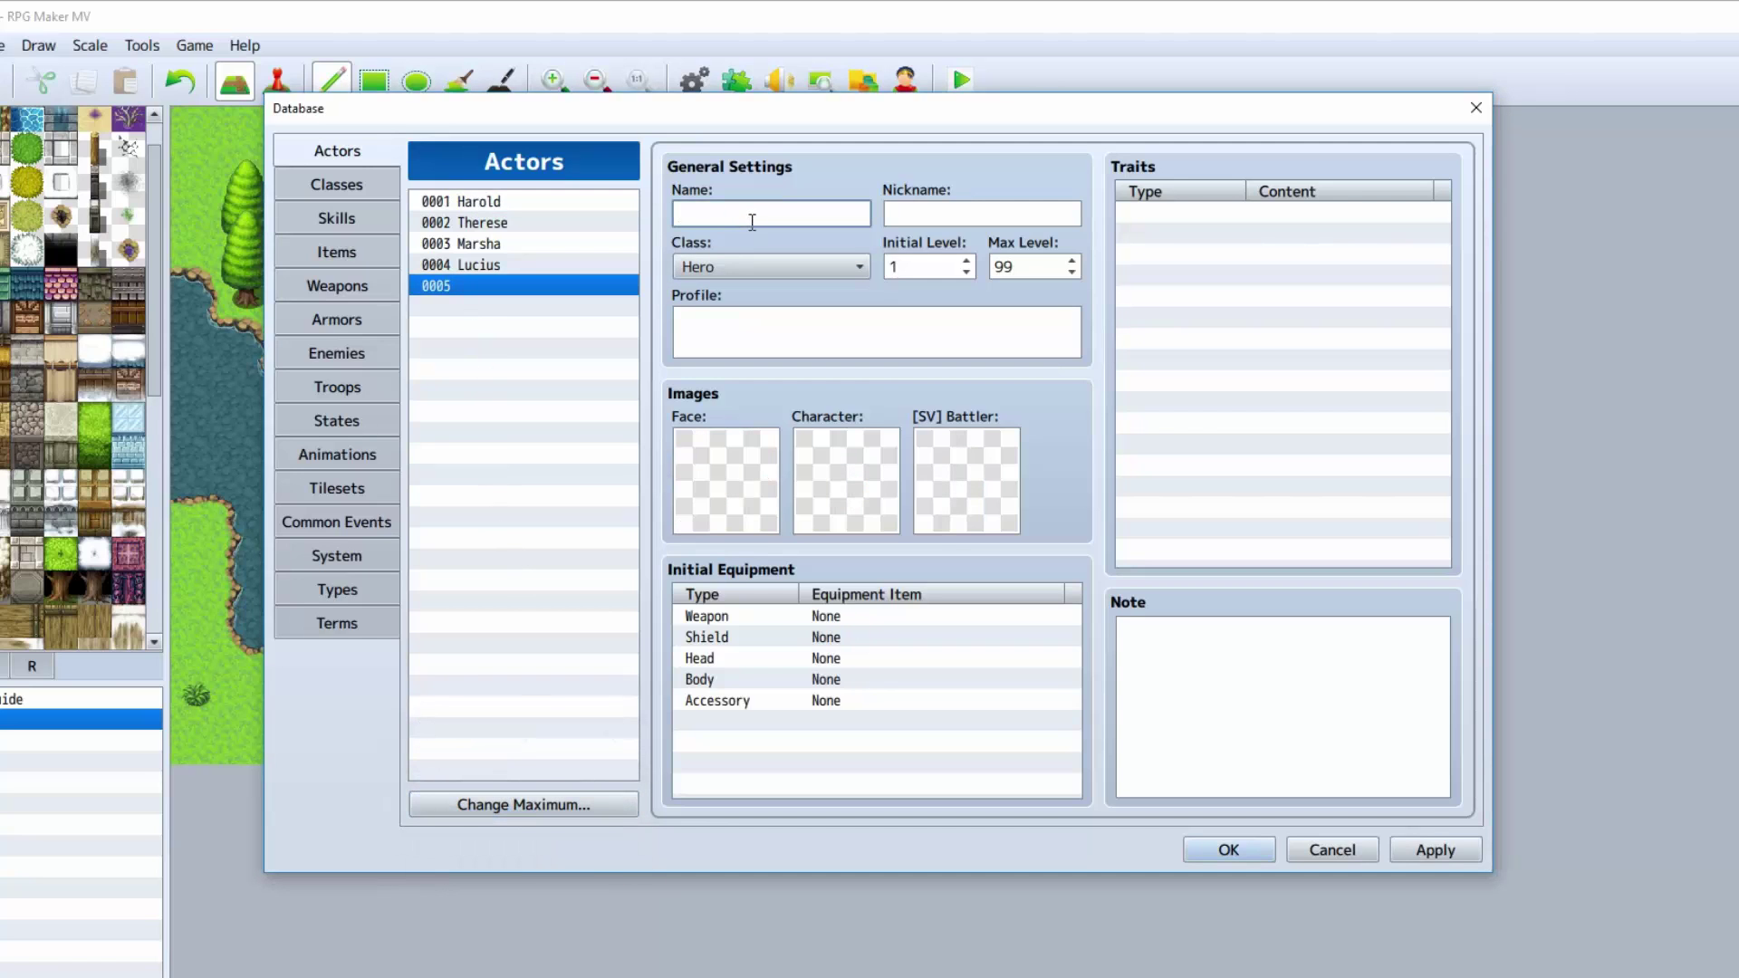
type("Alfred")
key("Tab")
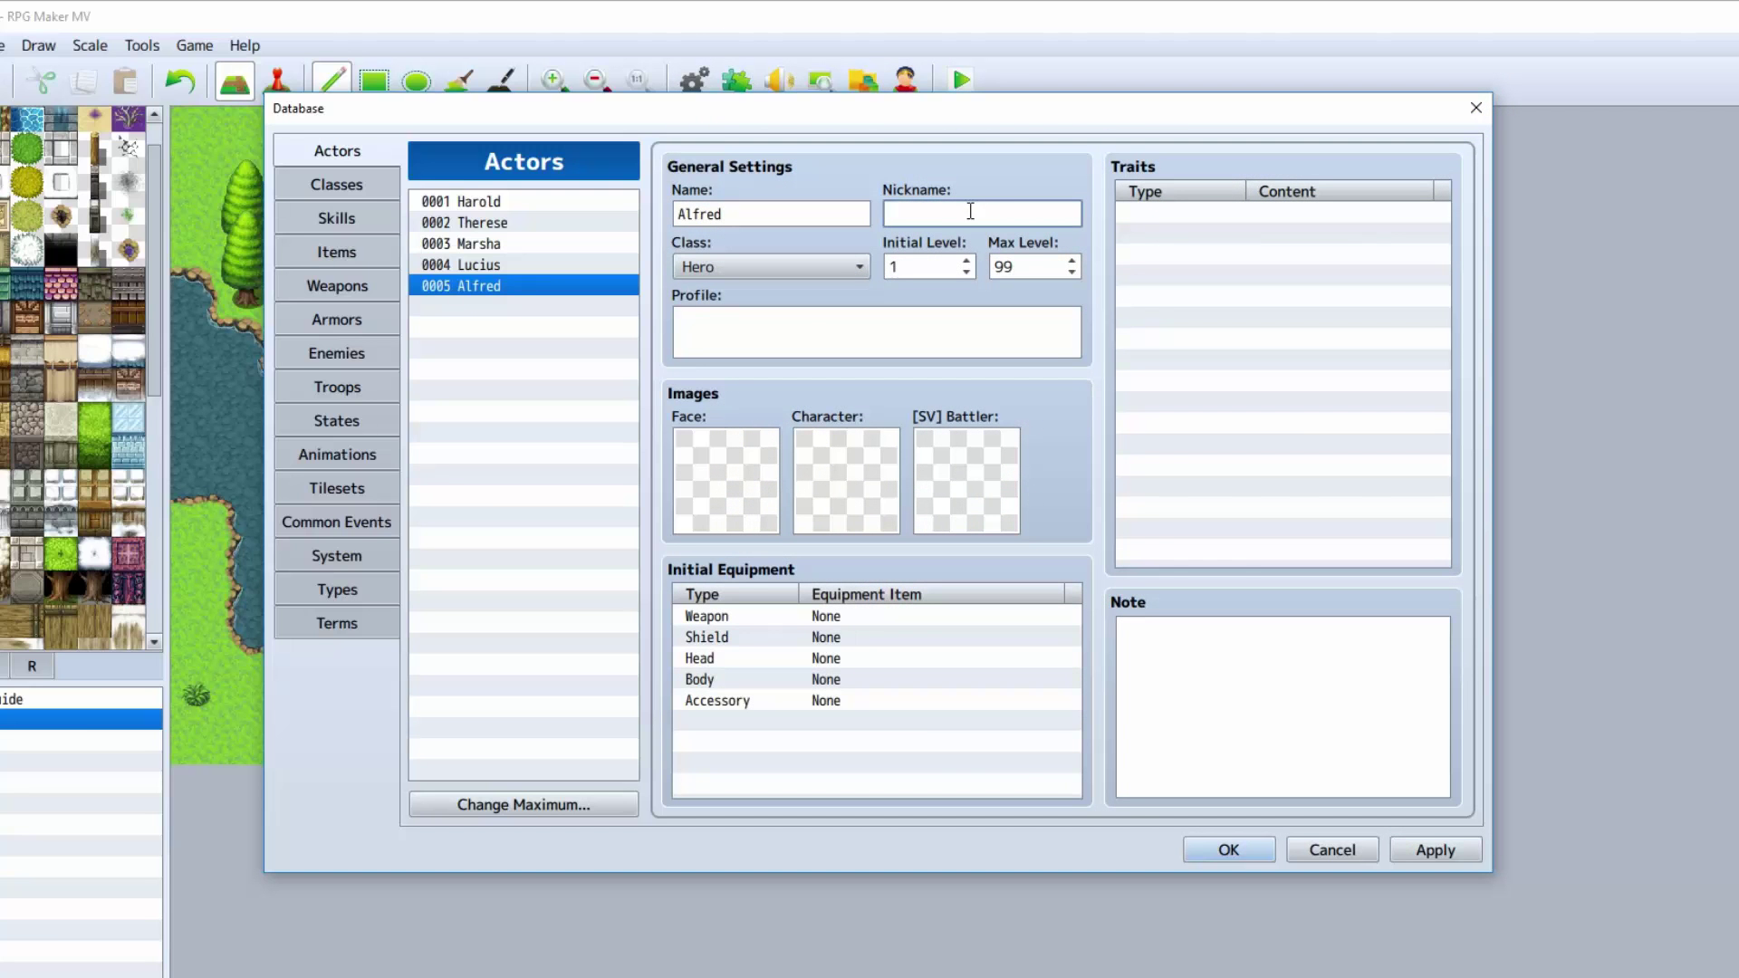
mouse_move(928, 702)
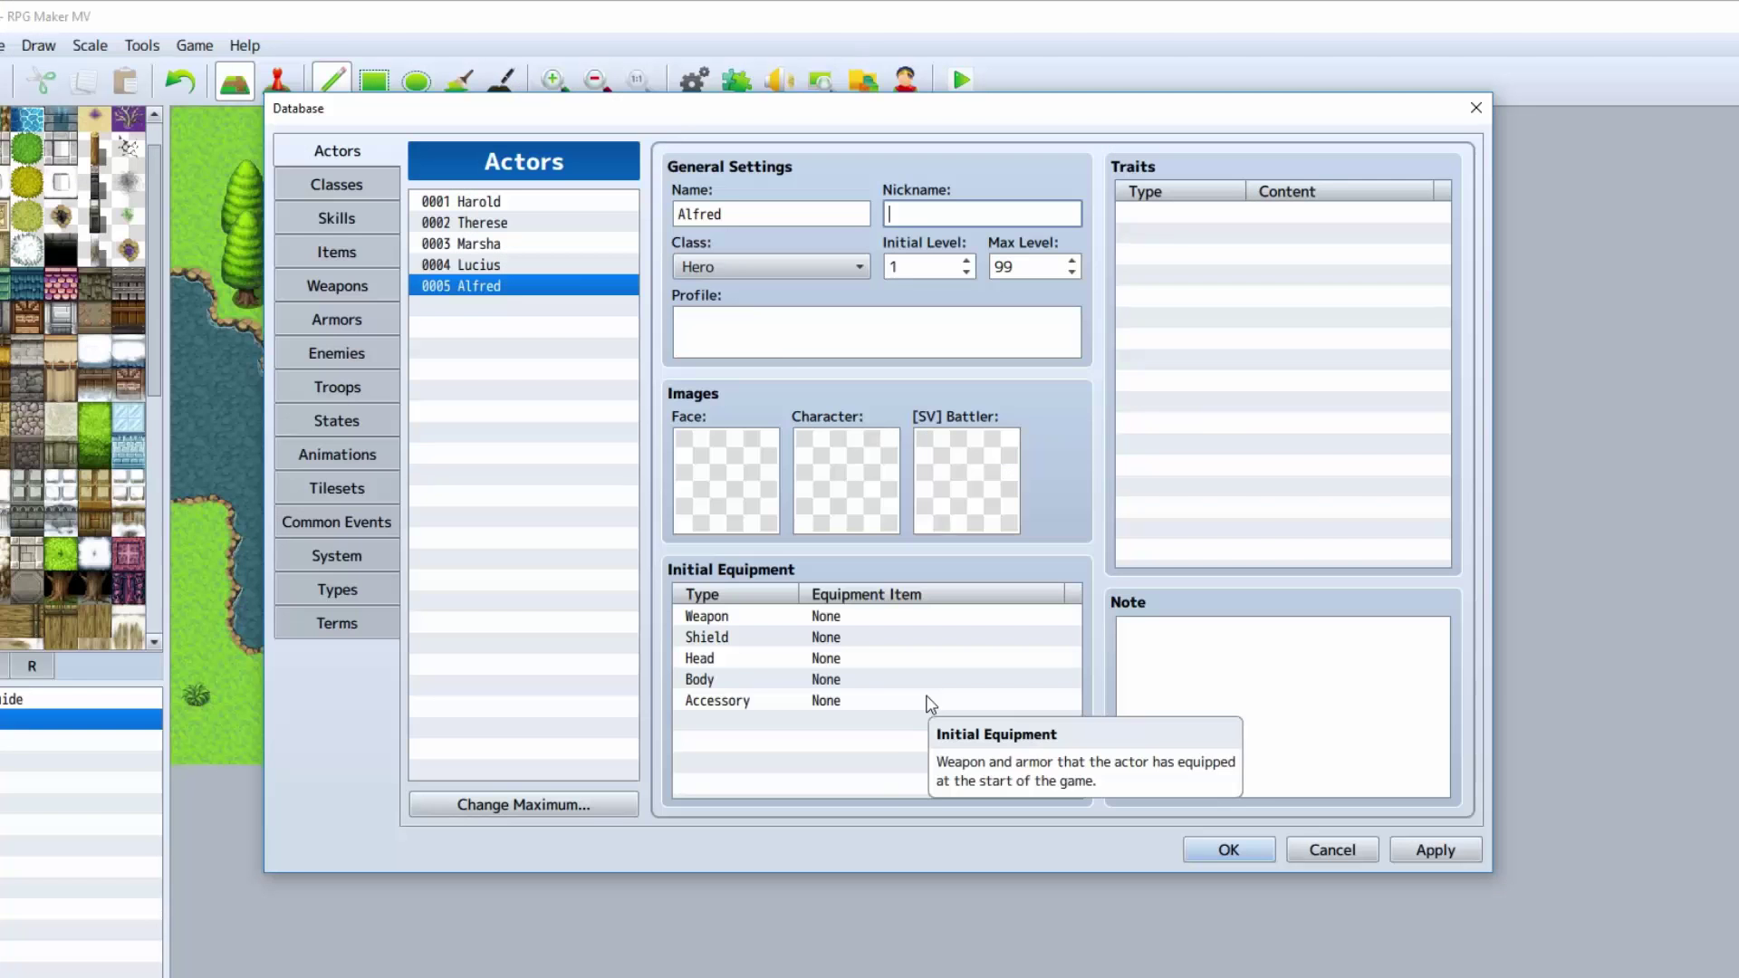
type("Hero")
Step: Choose Hero as Alfred's class
left_click(757, 272)
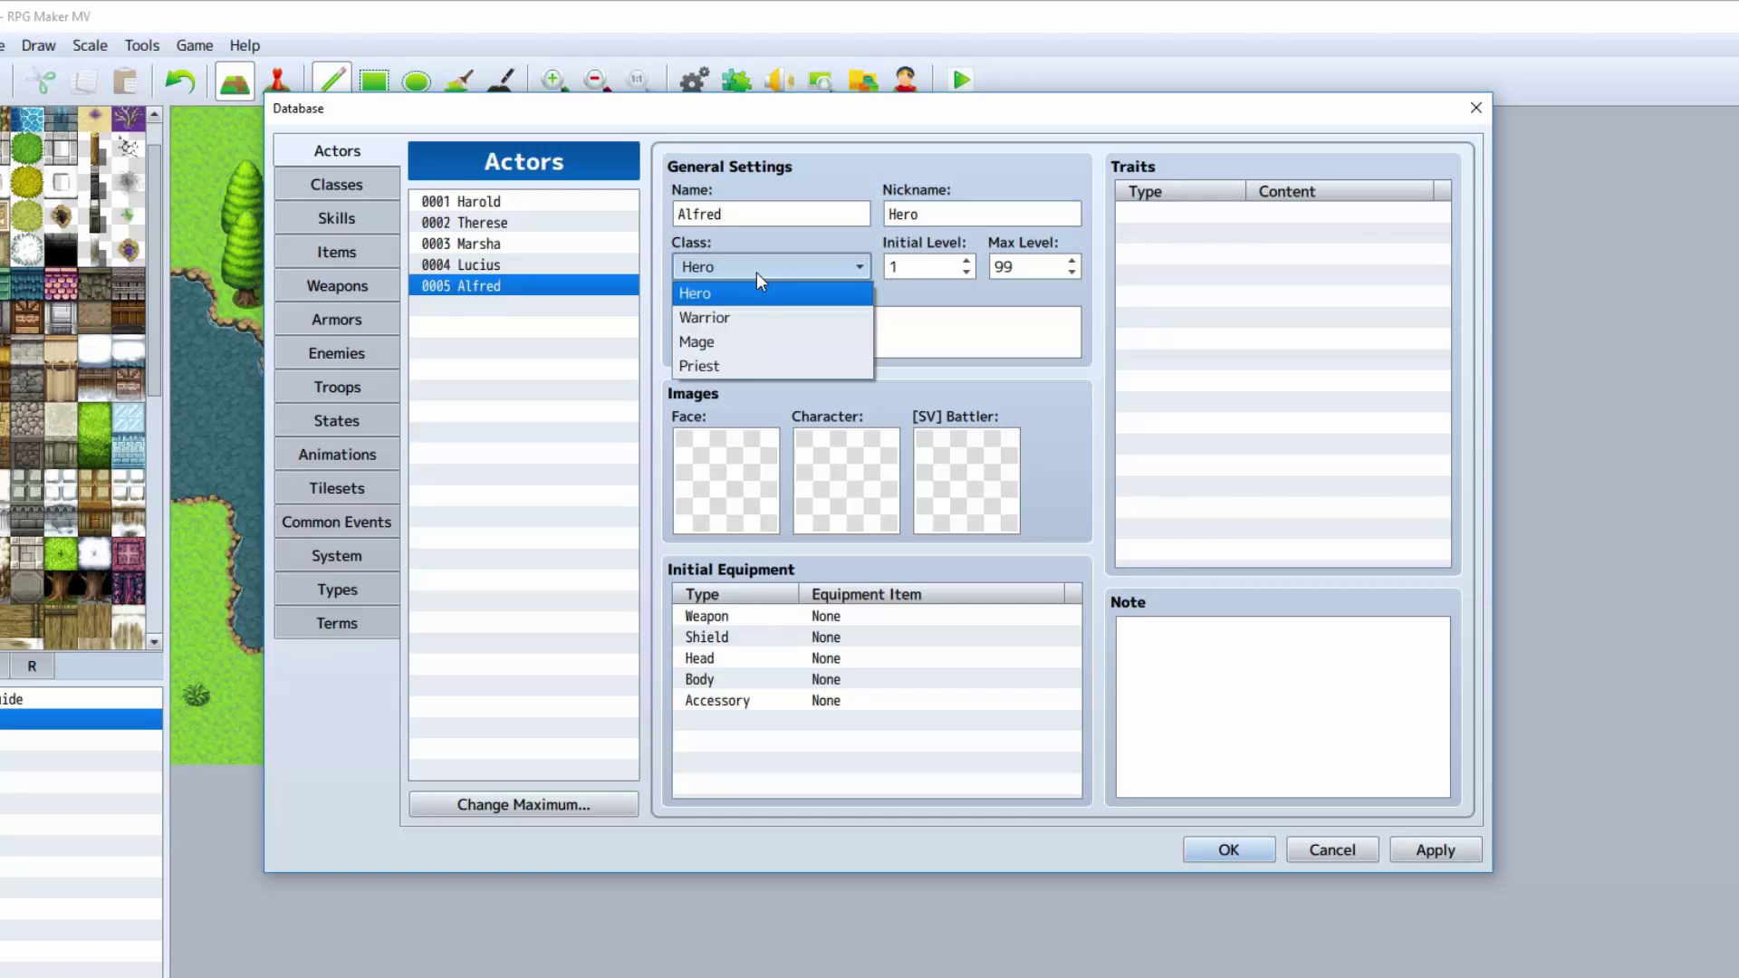
left_click(763, 298)
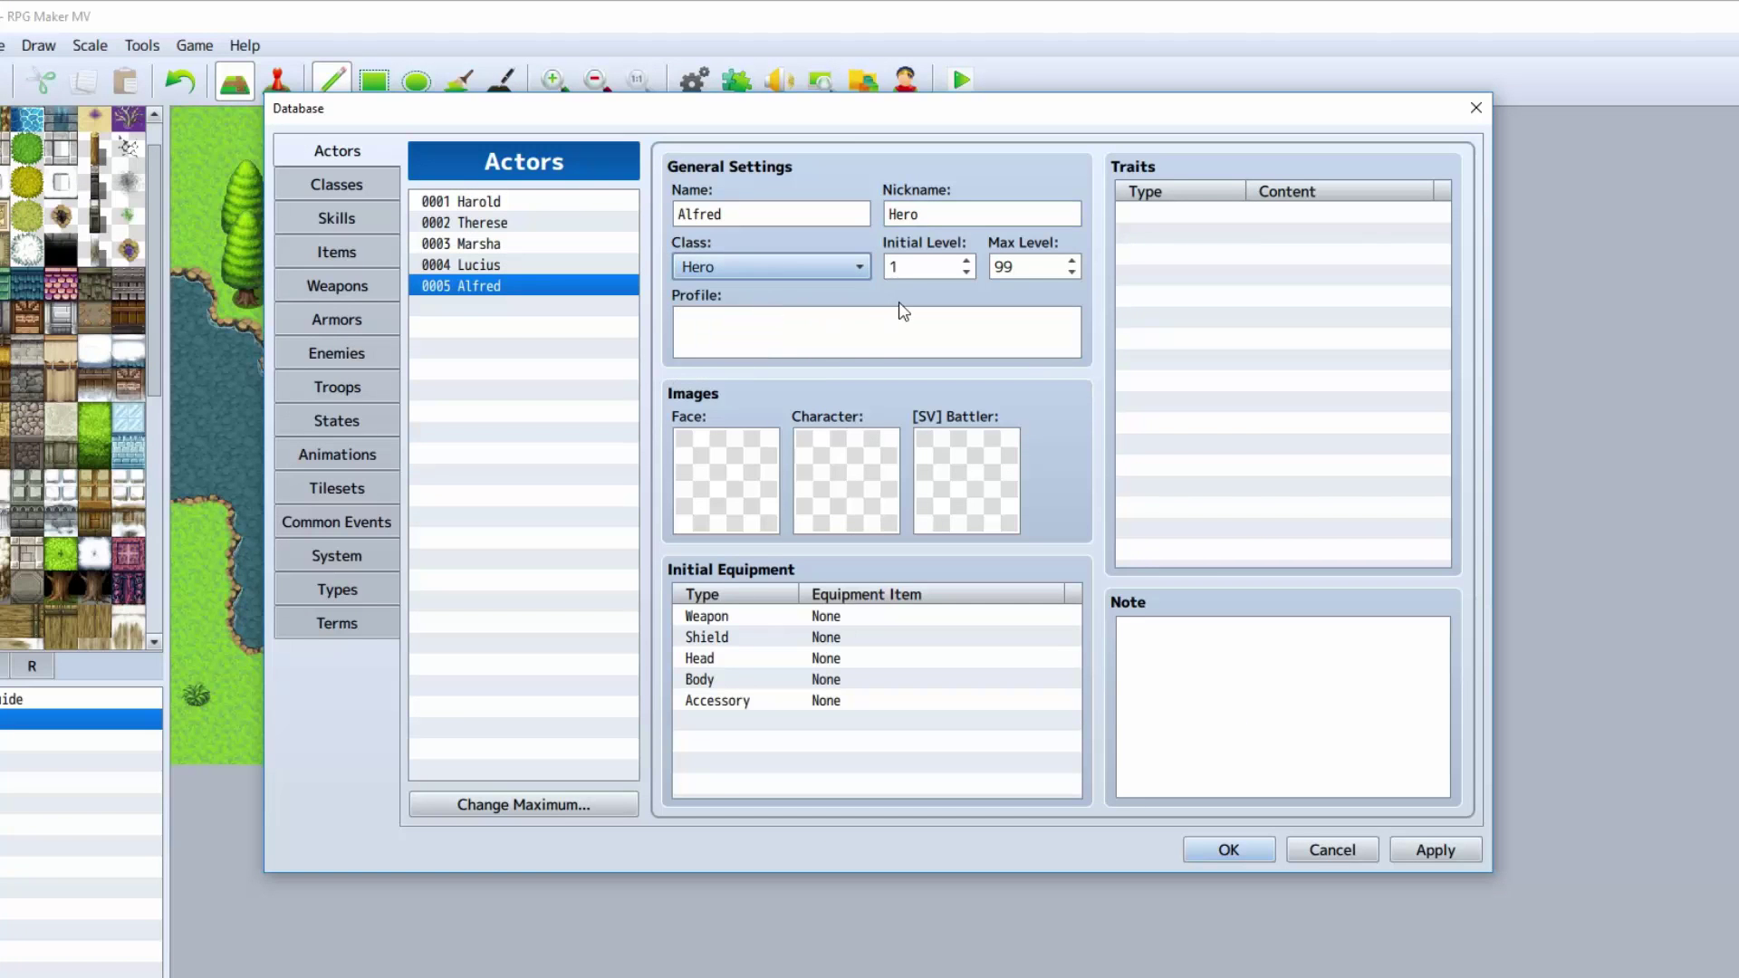
left_click(719, 270)
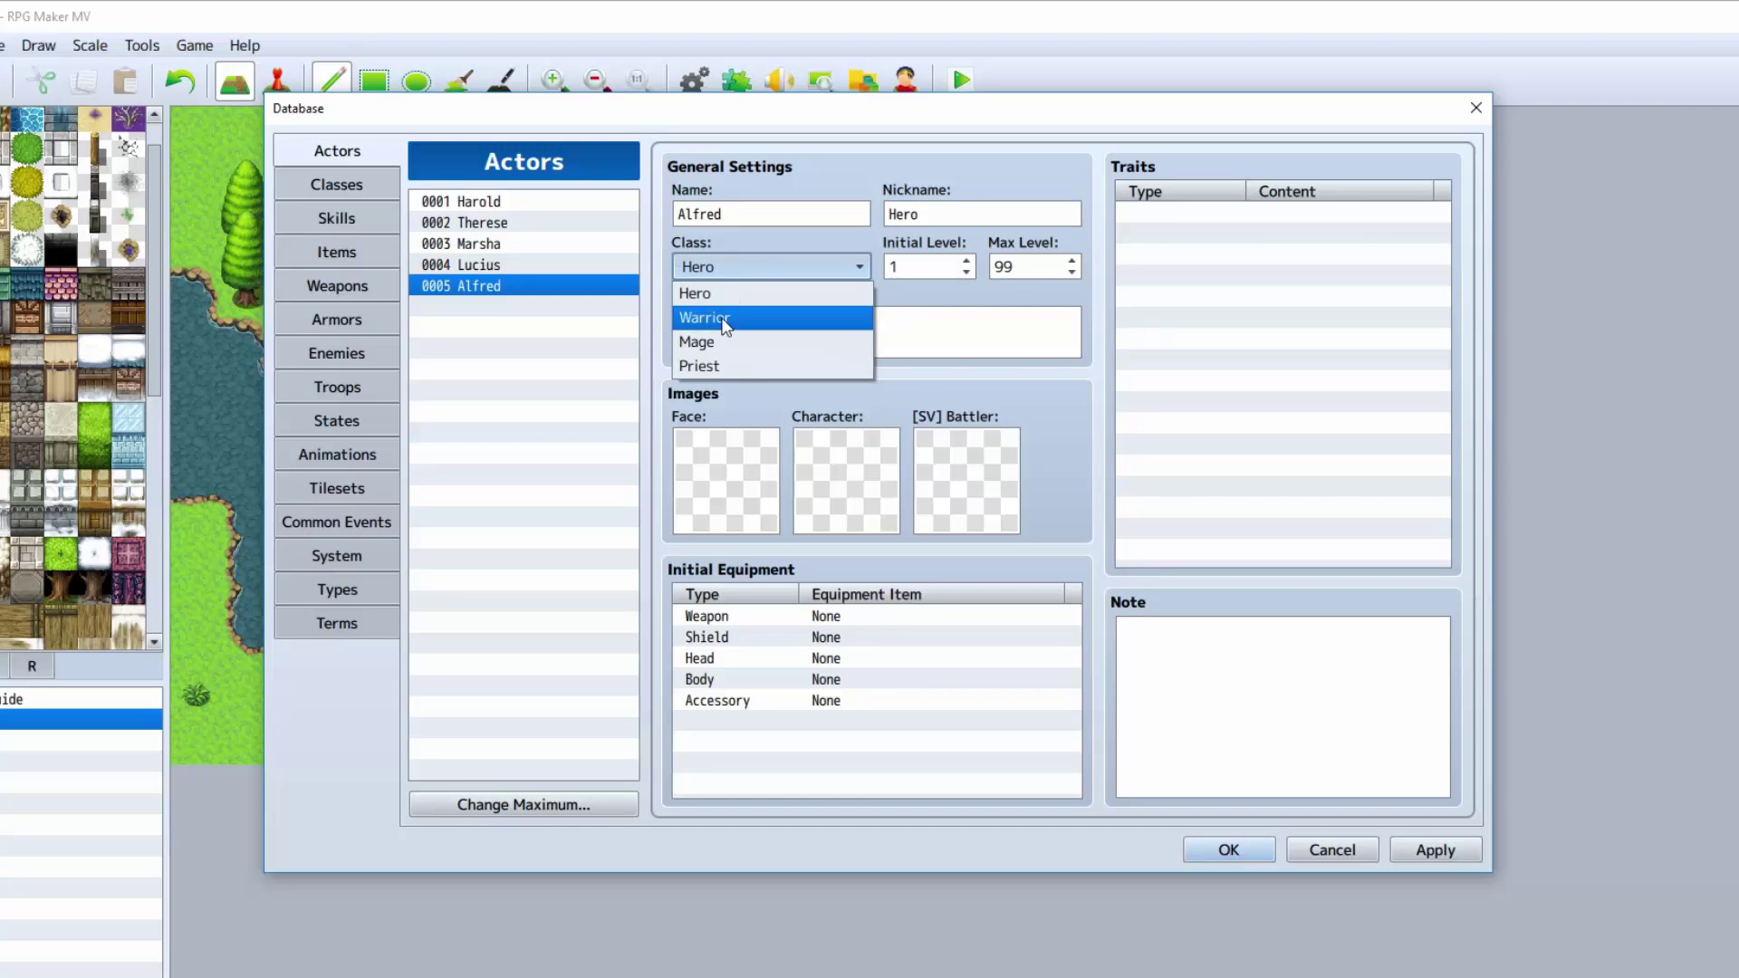
left_click(648, 286)
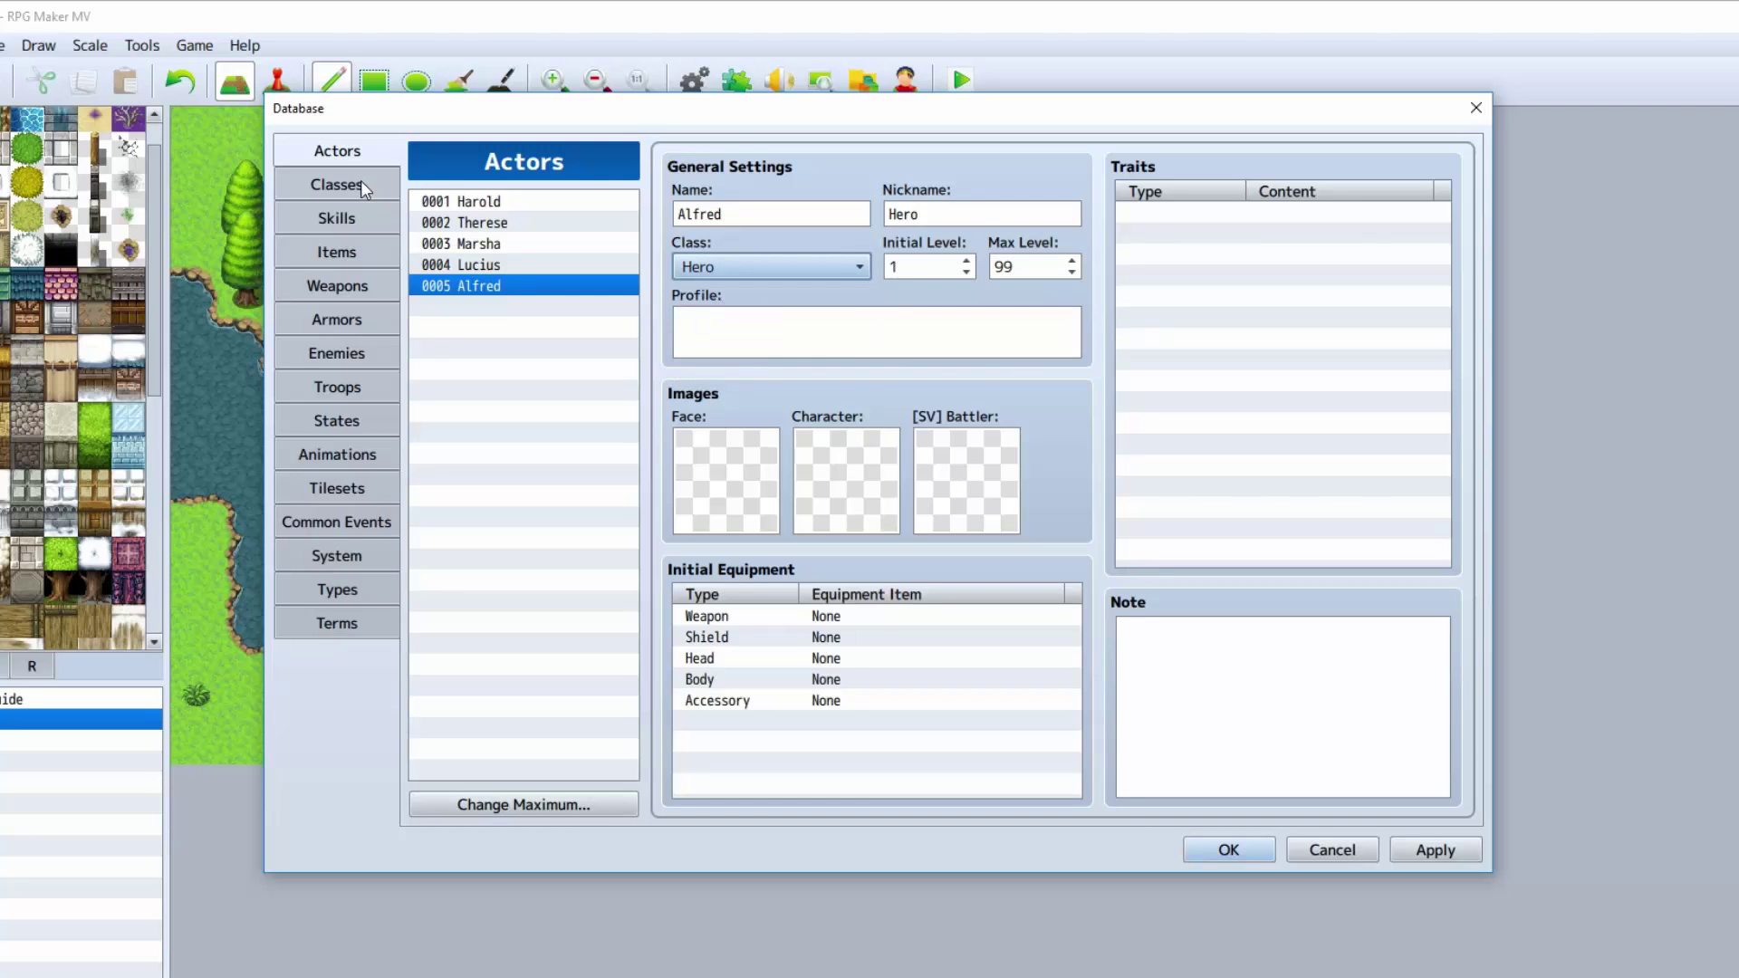
Step: Keep Alfred's initial level at 1 and enter 99 as the max level
left_click(918, 264)
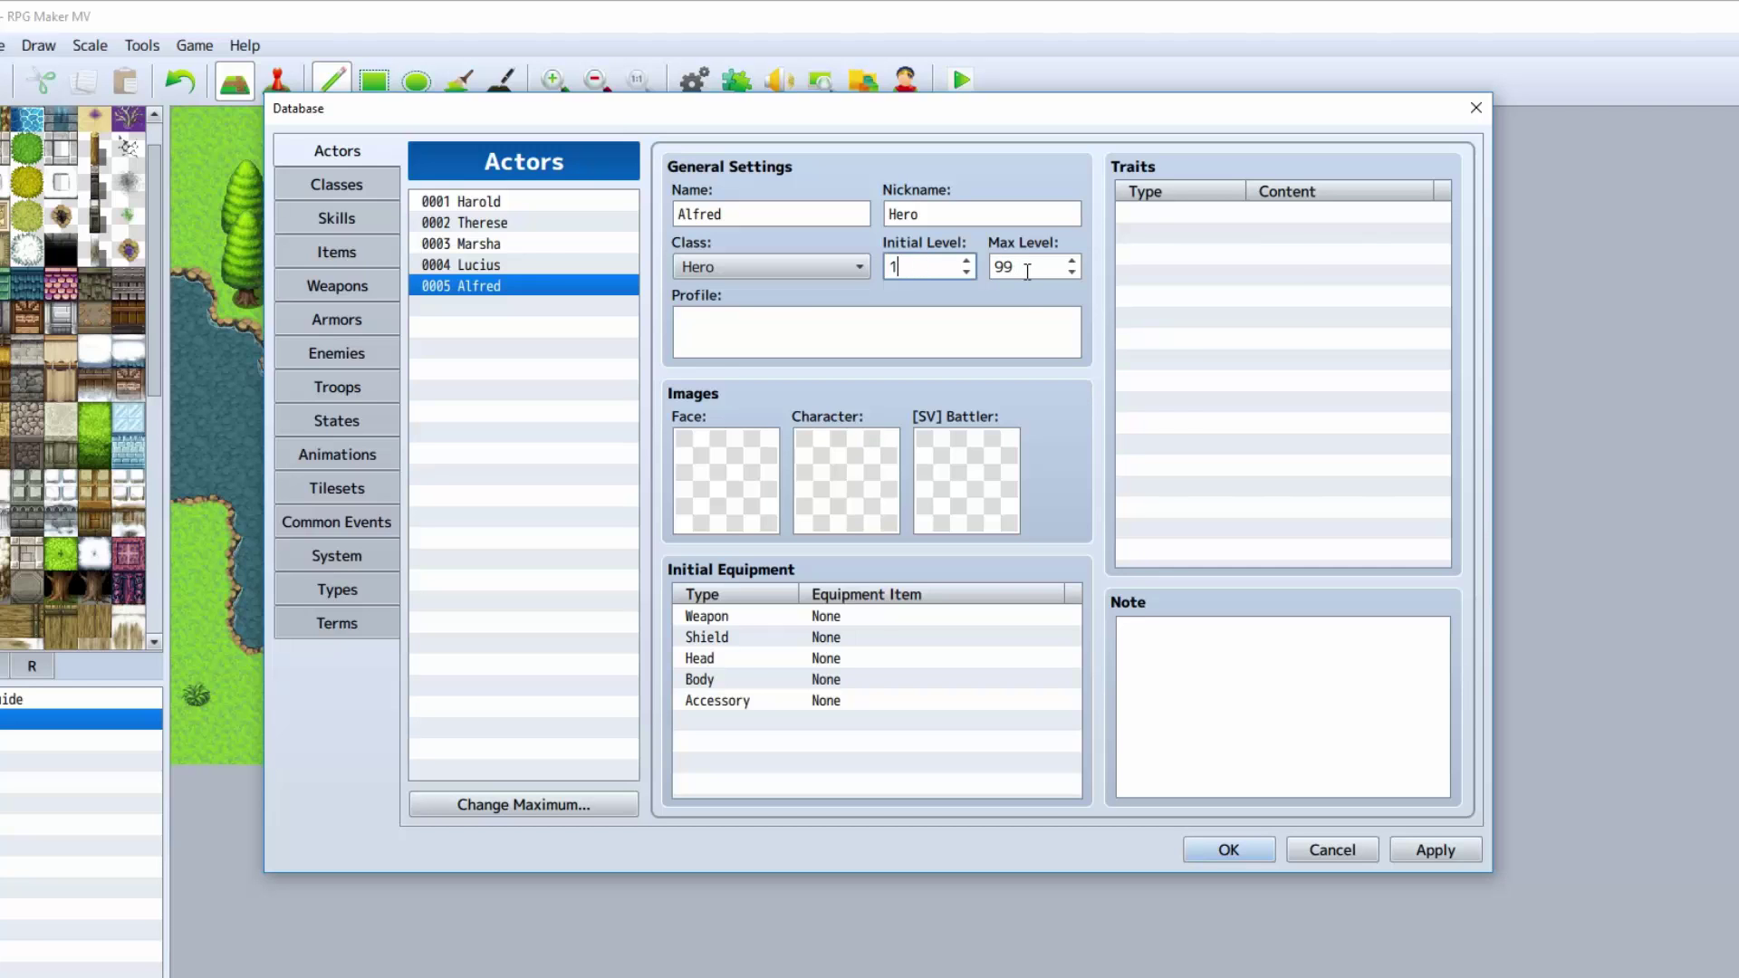
key("Tab")
type("99")
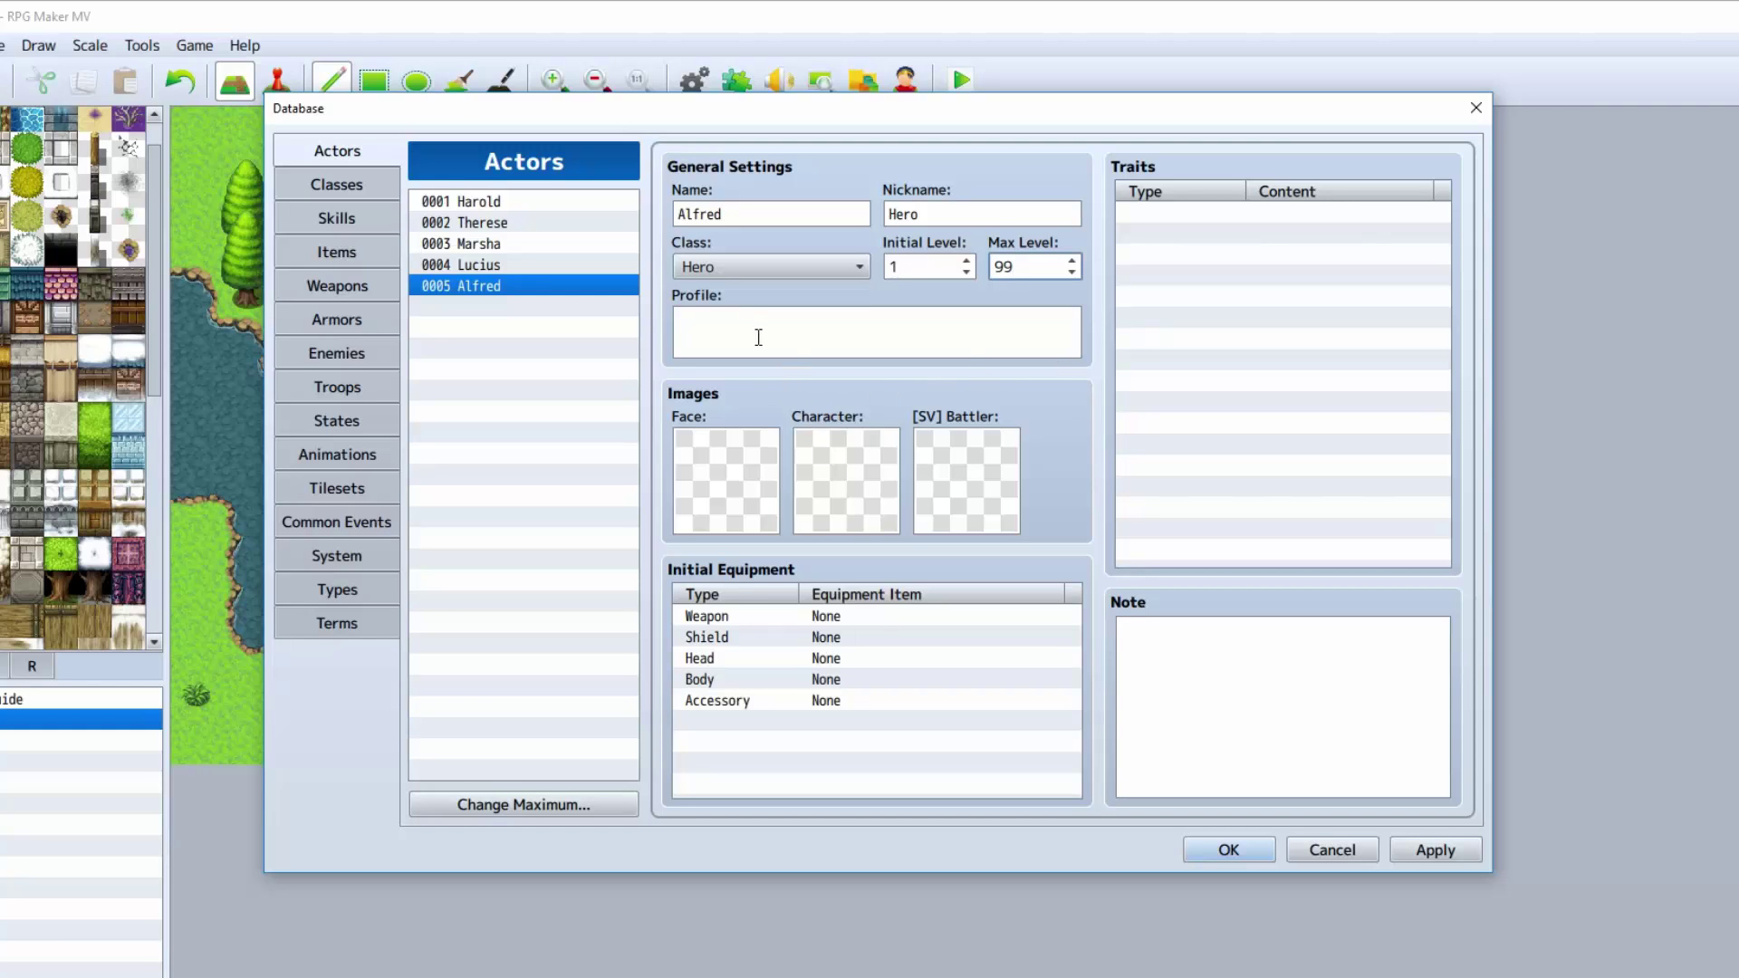
Step: Write the profile text "A young warrior who once battle off a powerful creature." for Alfred
left_click(757, 328)
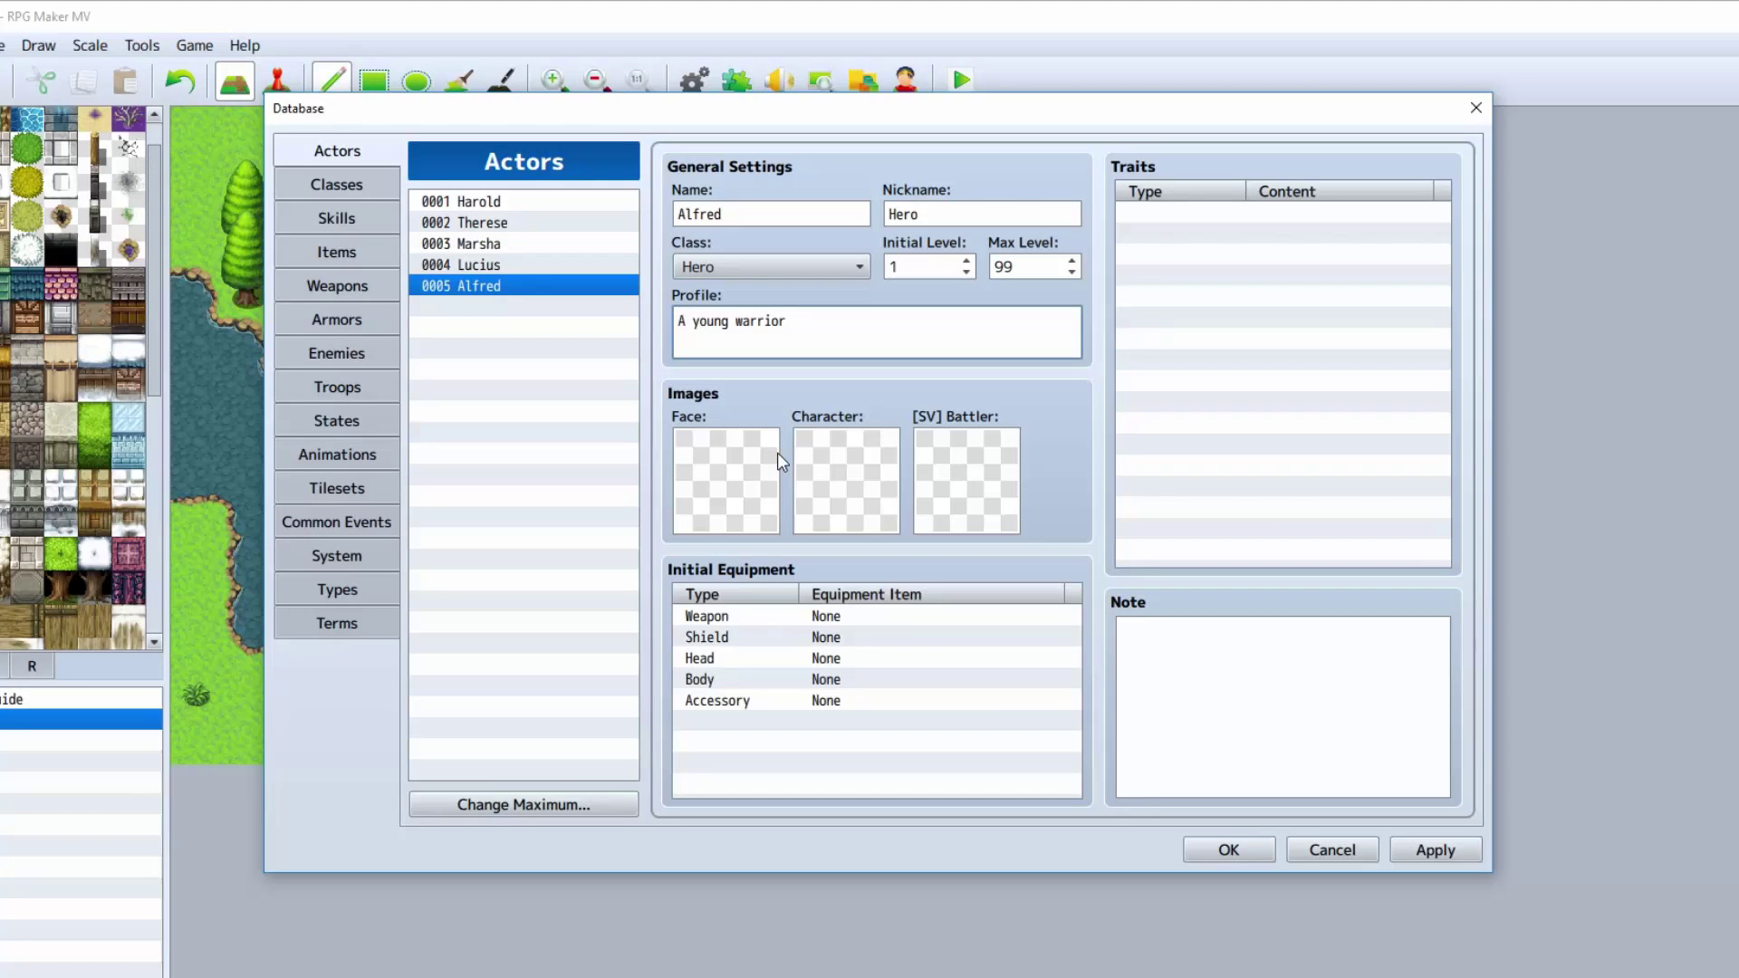
type("who once battl")
type("e off")
type(" a majestic")
key("Return")
left_click(943, 323, "shift")
key("BackSpace")
type("powerful creature.")
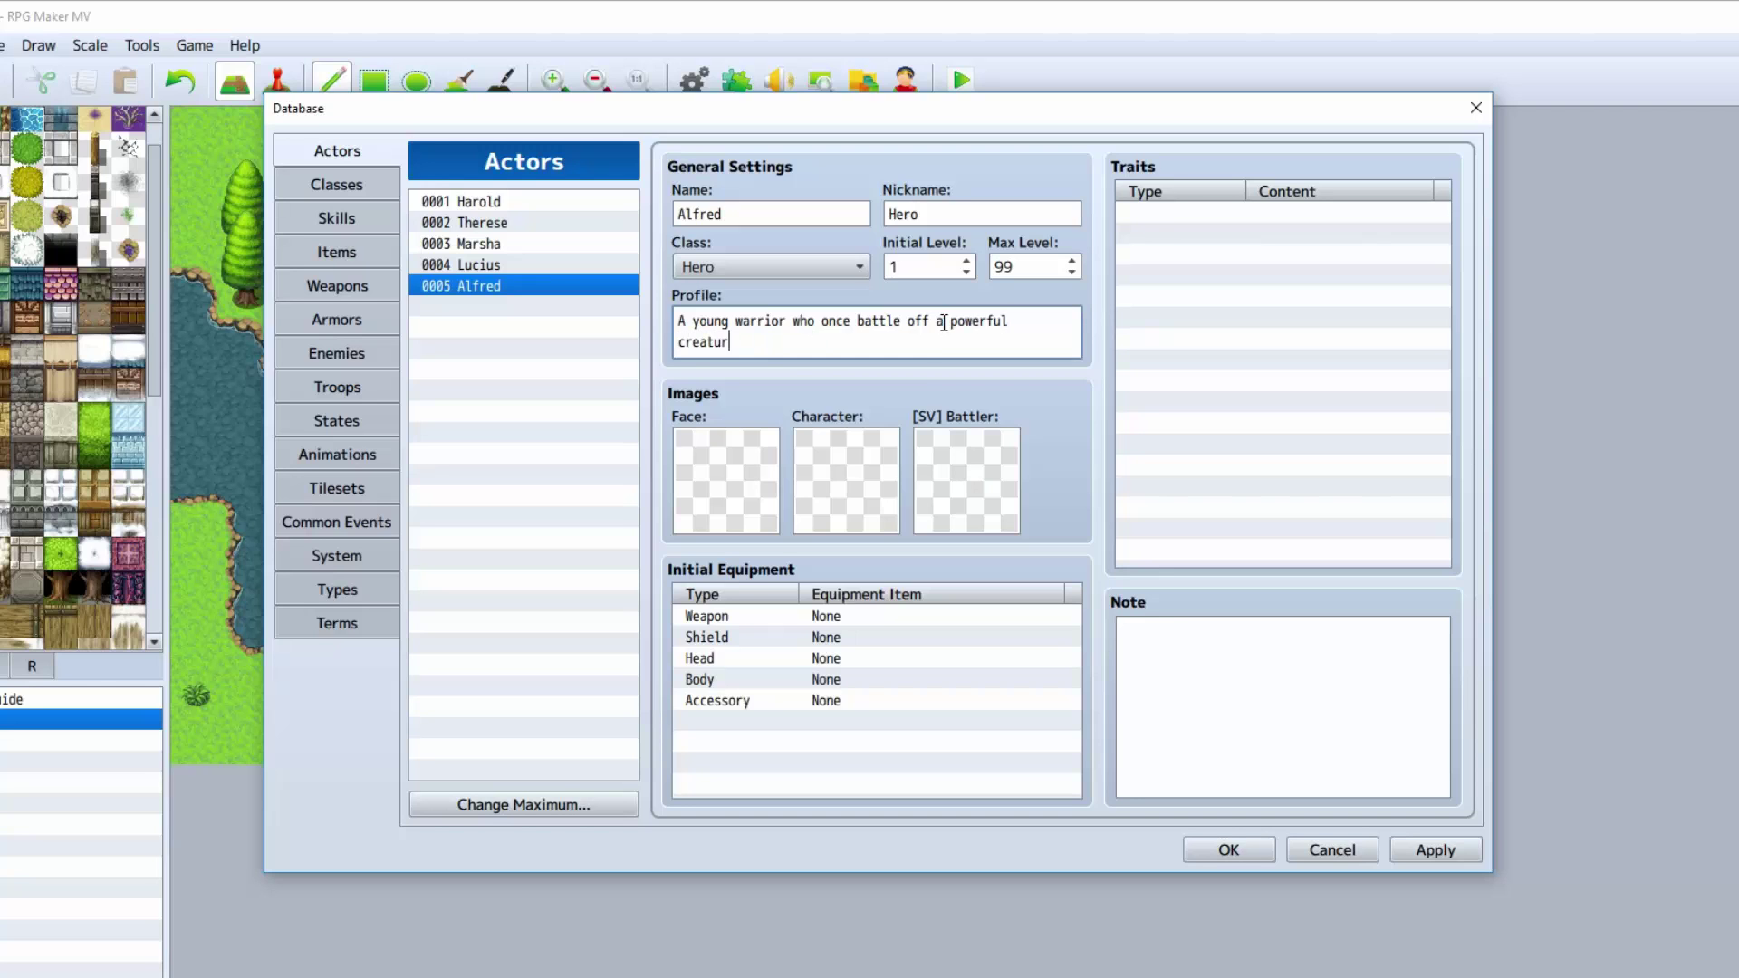
Step: Assign the face portrait of the smiling brown-haired boy to Alfred
double_click(725, 442)
left_click(534, 305)
key("Down")
key("Down")
key("Down")
key("Down")
key("Down")
key("Down")
key("Down")
key("Up")
key("Return")
double_click(853, 443)
left_click(571, 470)
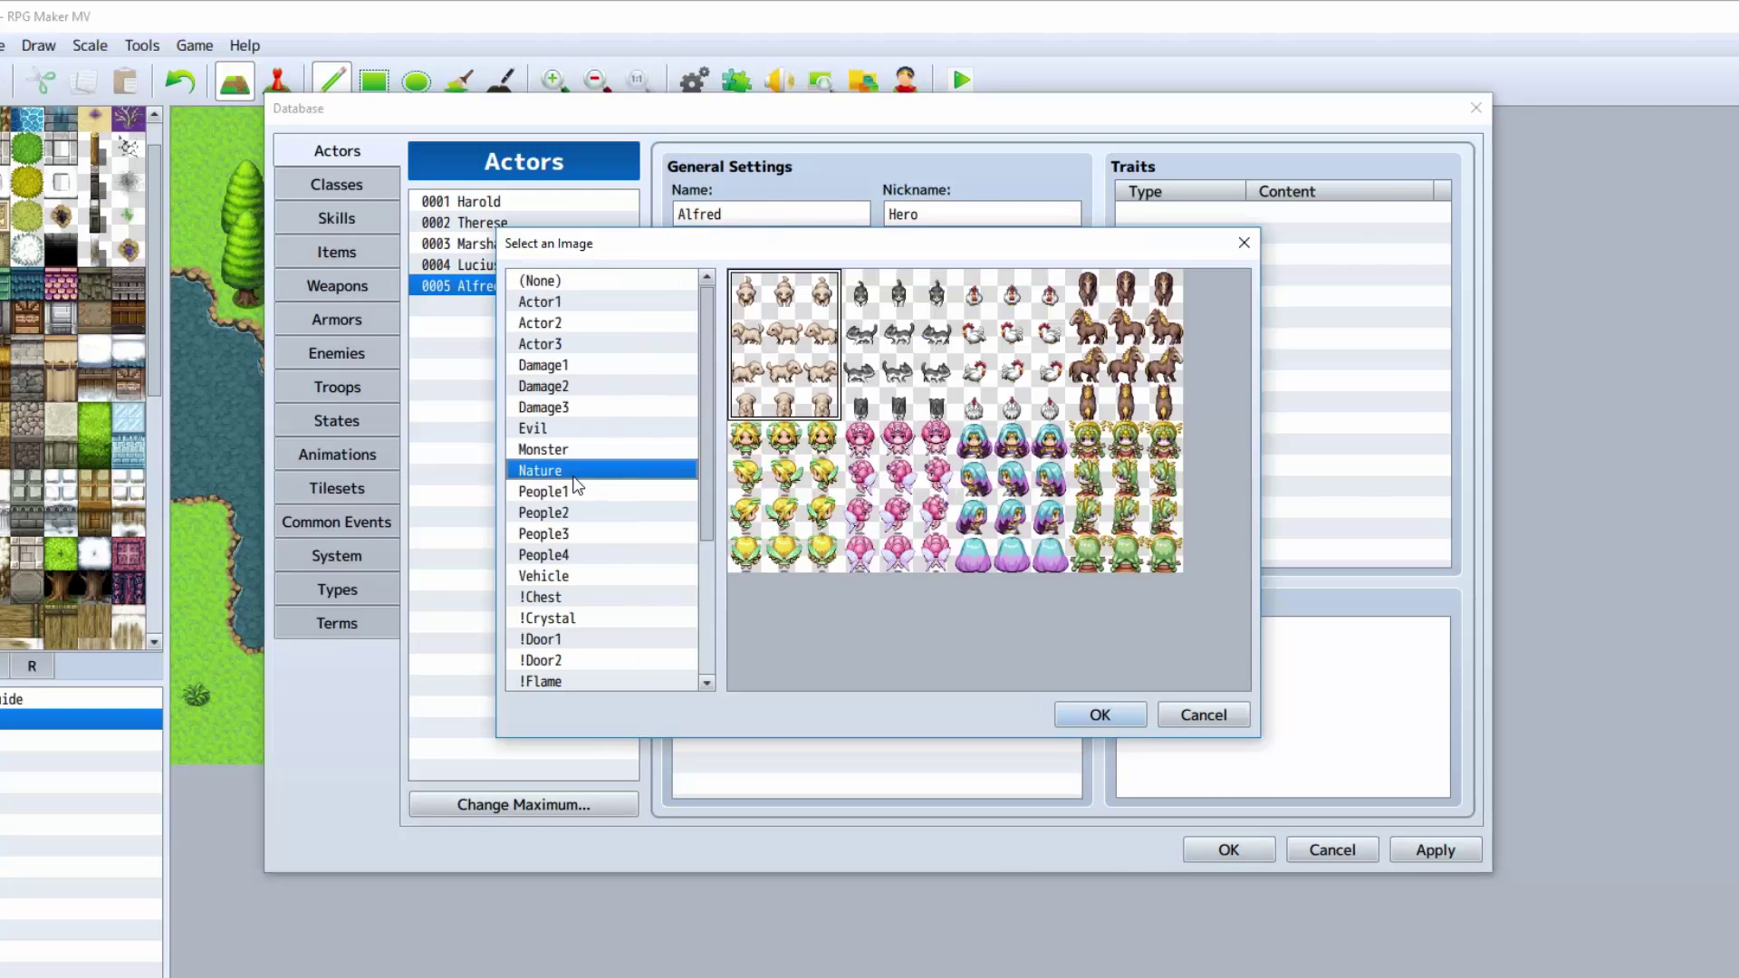
left_click(569, 579)
key("Escape")
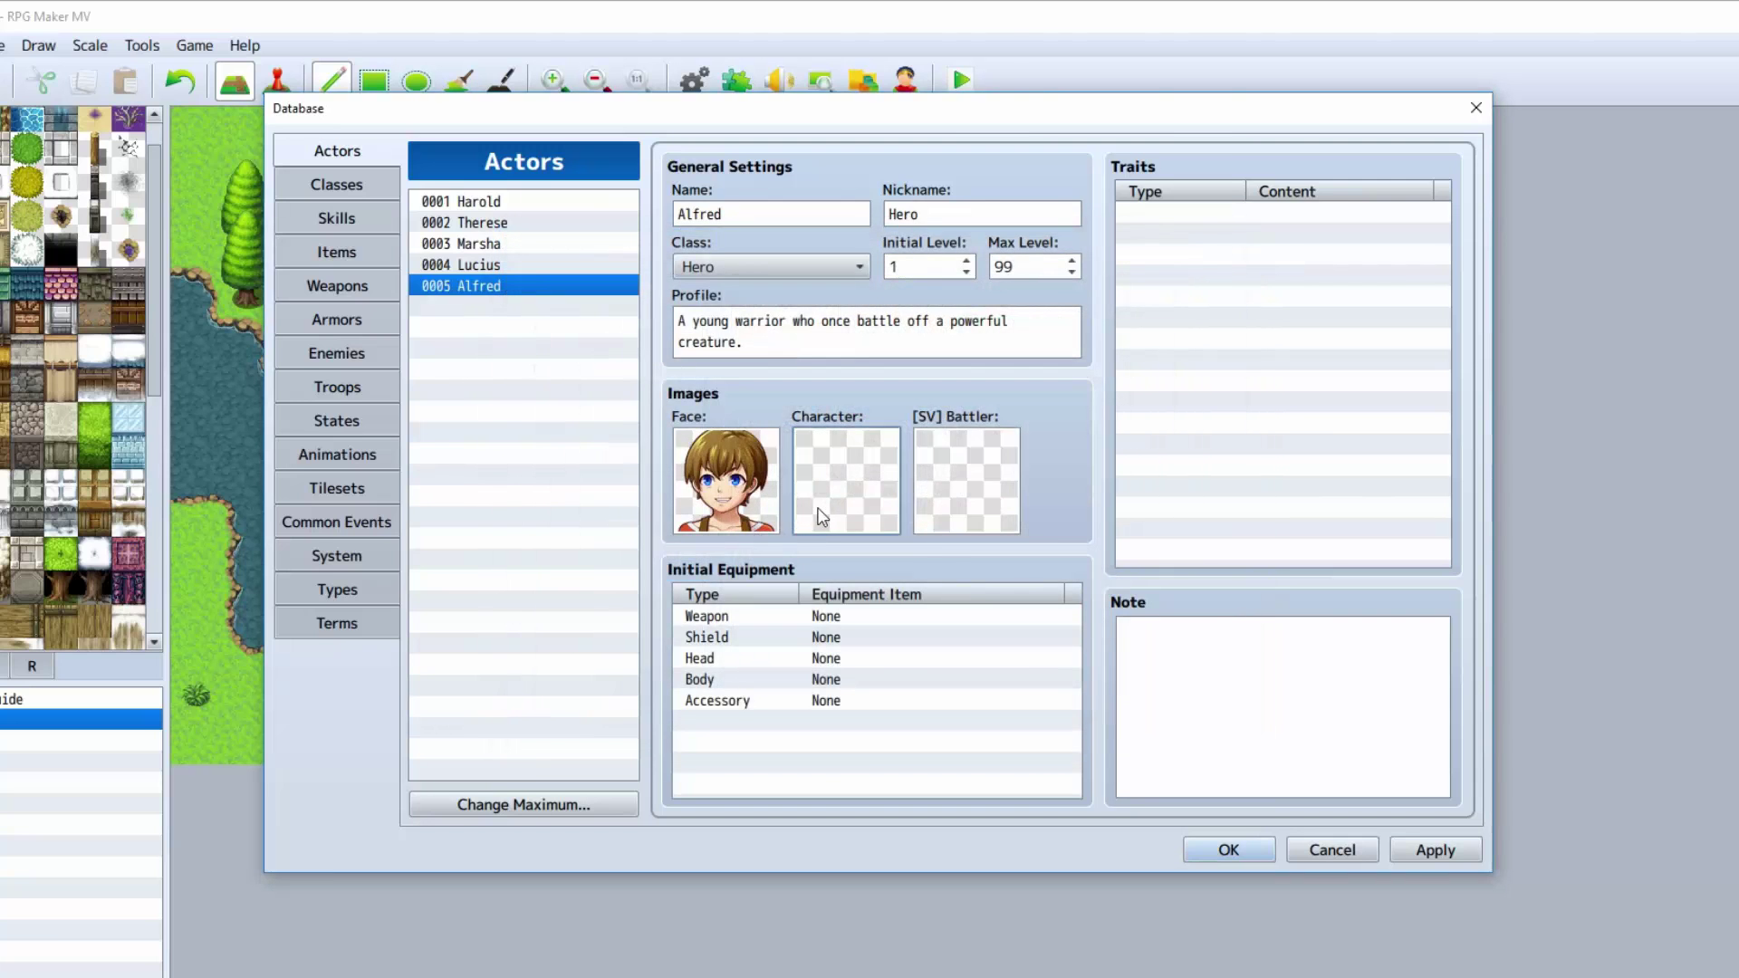
Step: Assign the first sprite of the People1 sheet, the brown-haired boy, as Alfred's character image
double_click(820, 507)
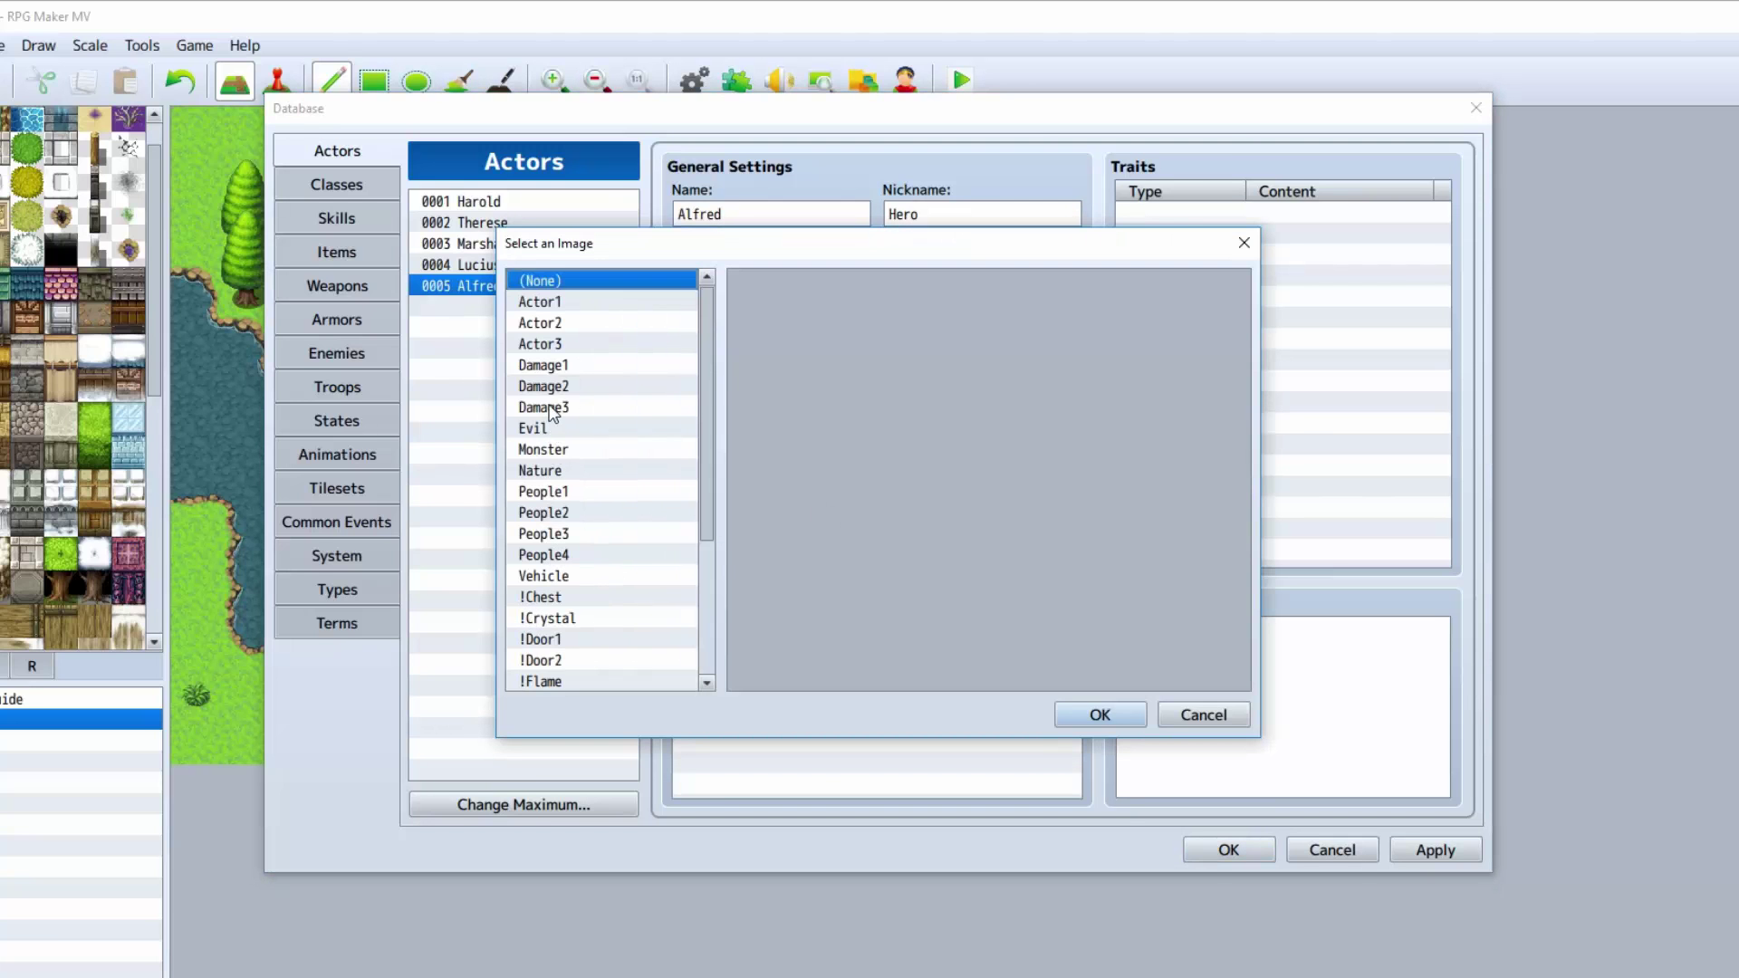
left_click(555, 491)
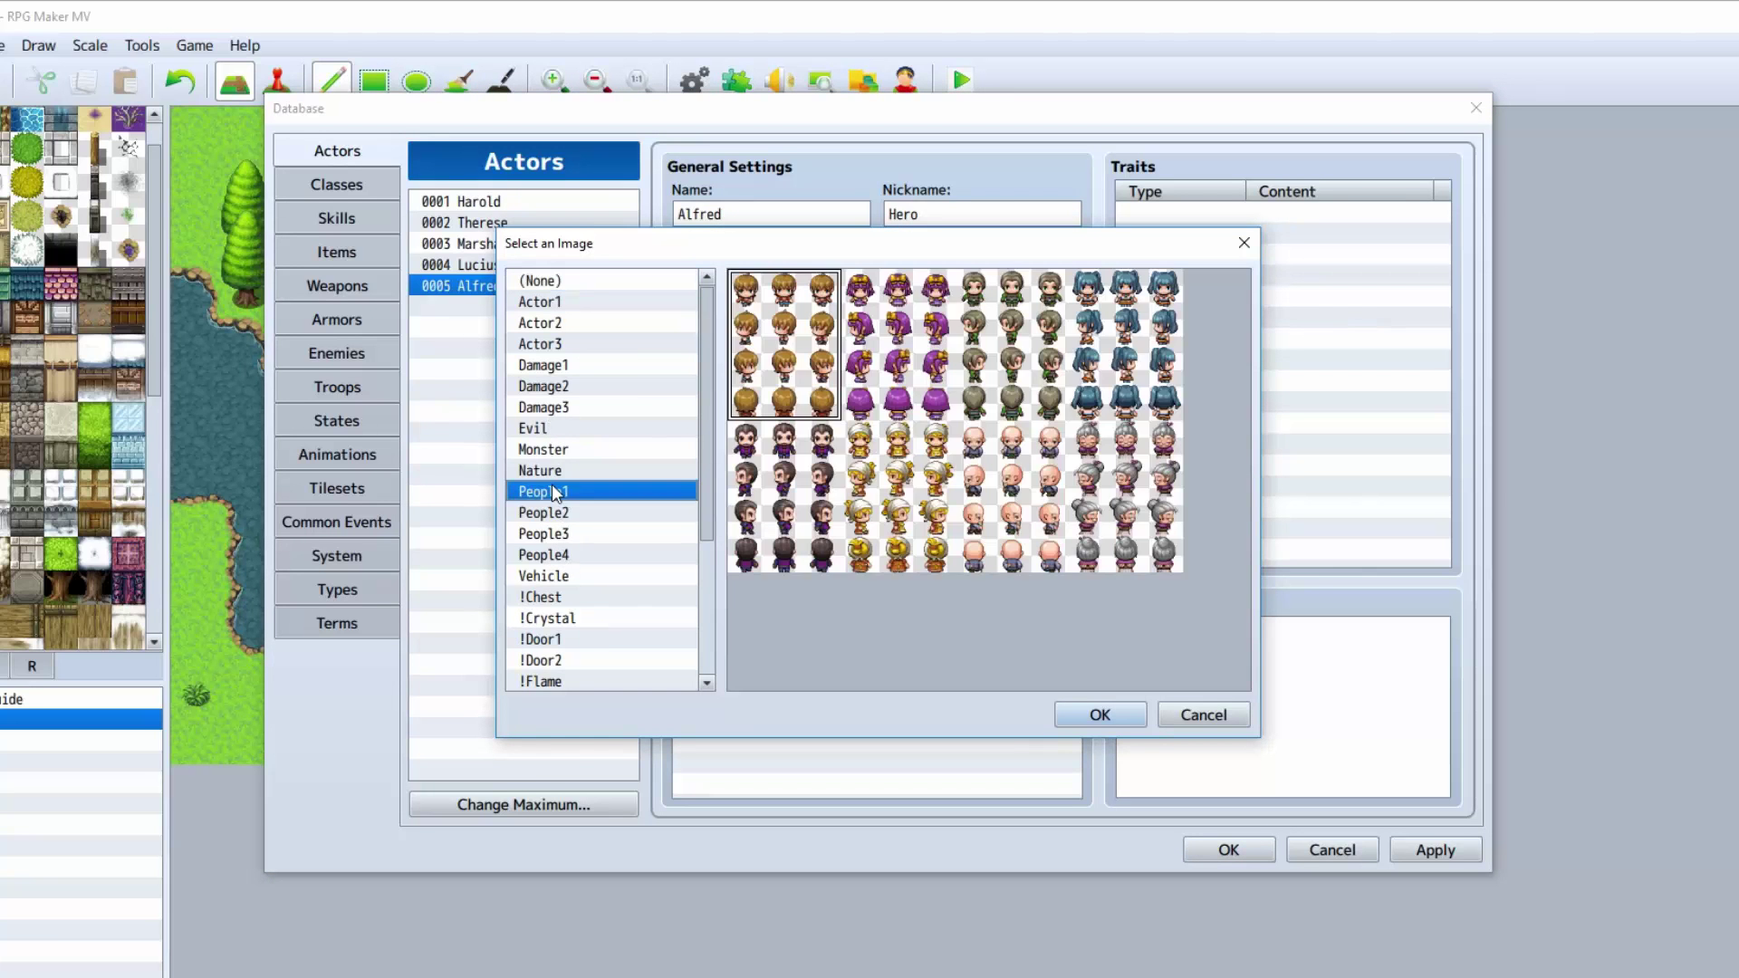
double_click(817, 363)
double_click(778, 501)
key("Escape")
double_click(895, 475)
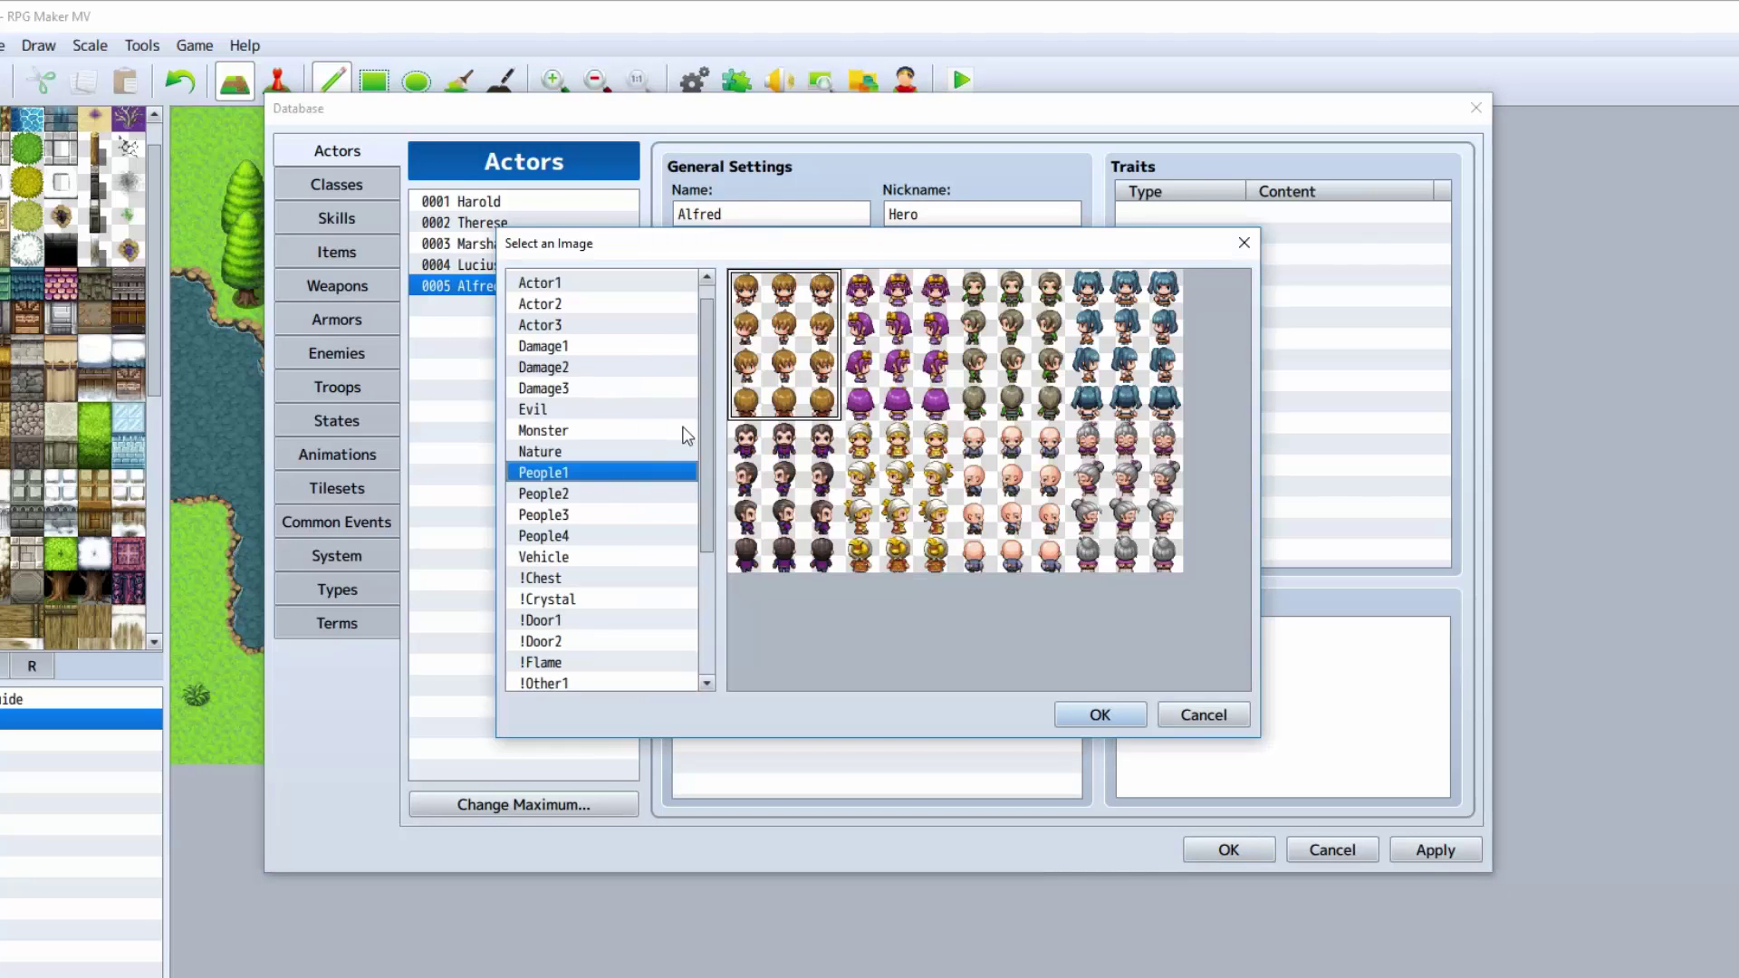
double_click(770, 367)
Step: Set Alfred's side-view battler image to Actor1_2
double_click(969, 480)
scroll(590, 535, "down", 1)
key("Escape")
double_click(976, 442)
left_click(672, 299)
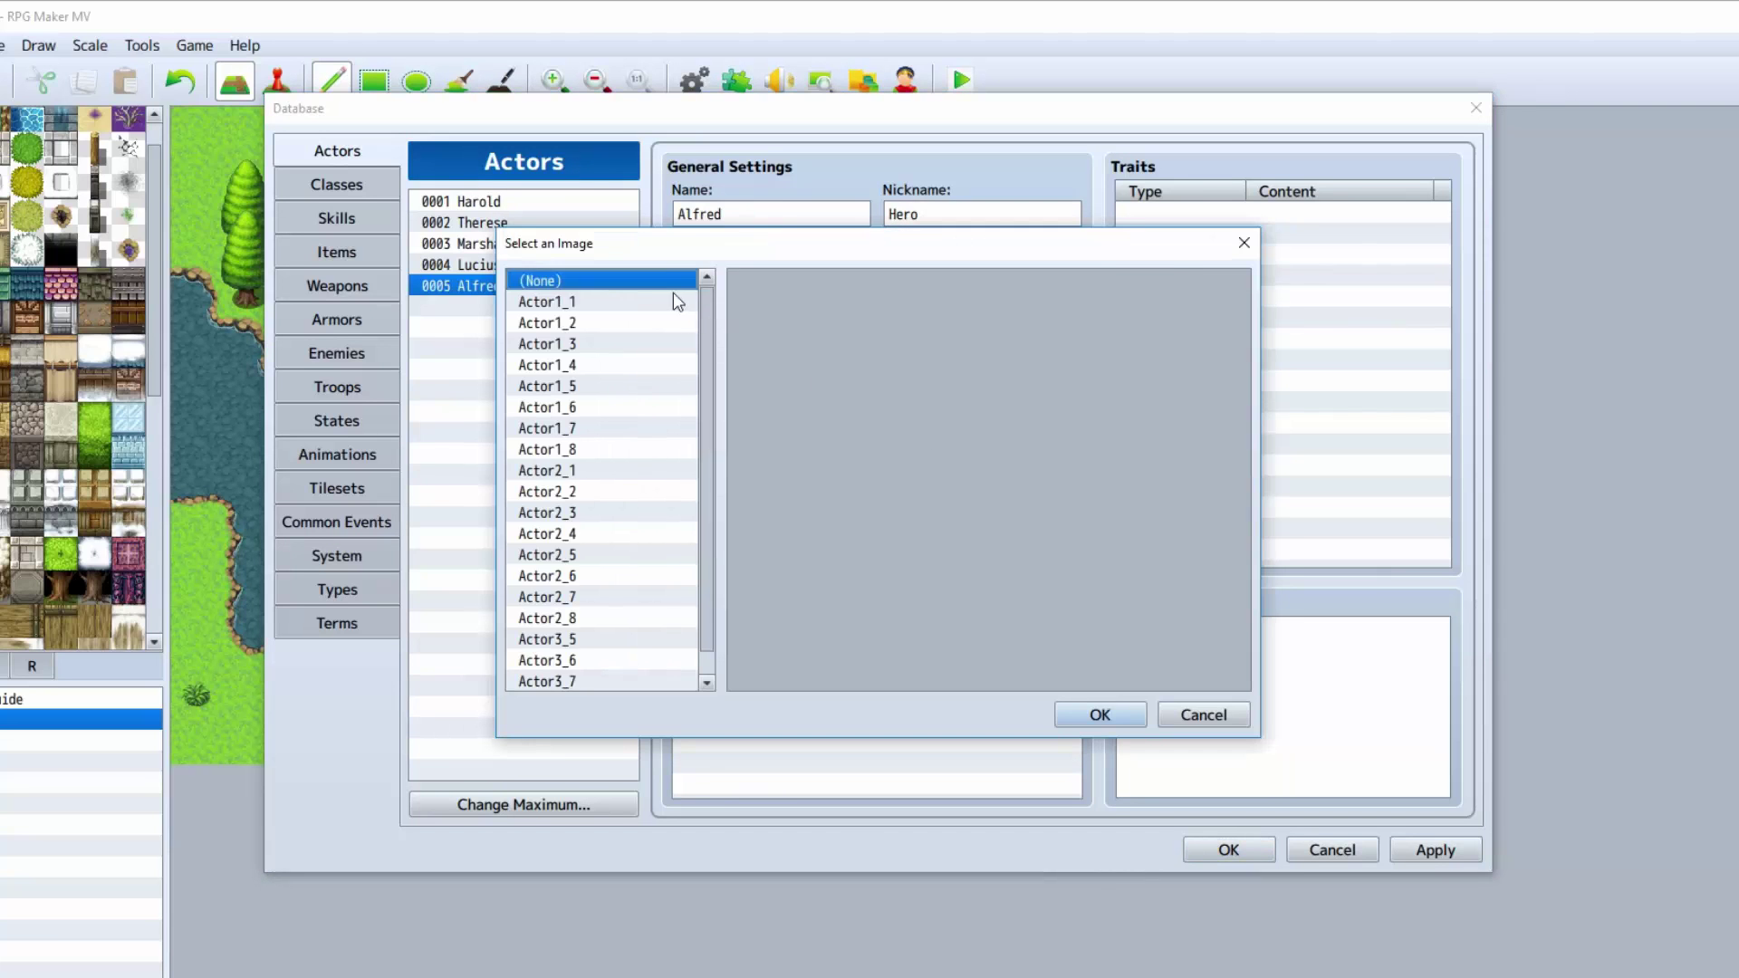
left_click(672, 281)
left_click(688, 322)
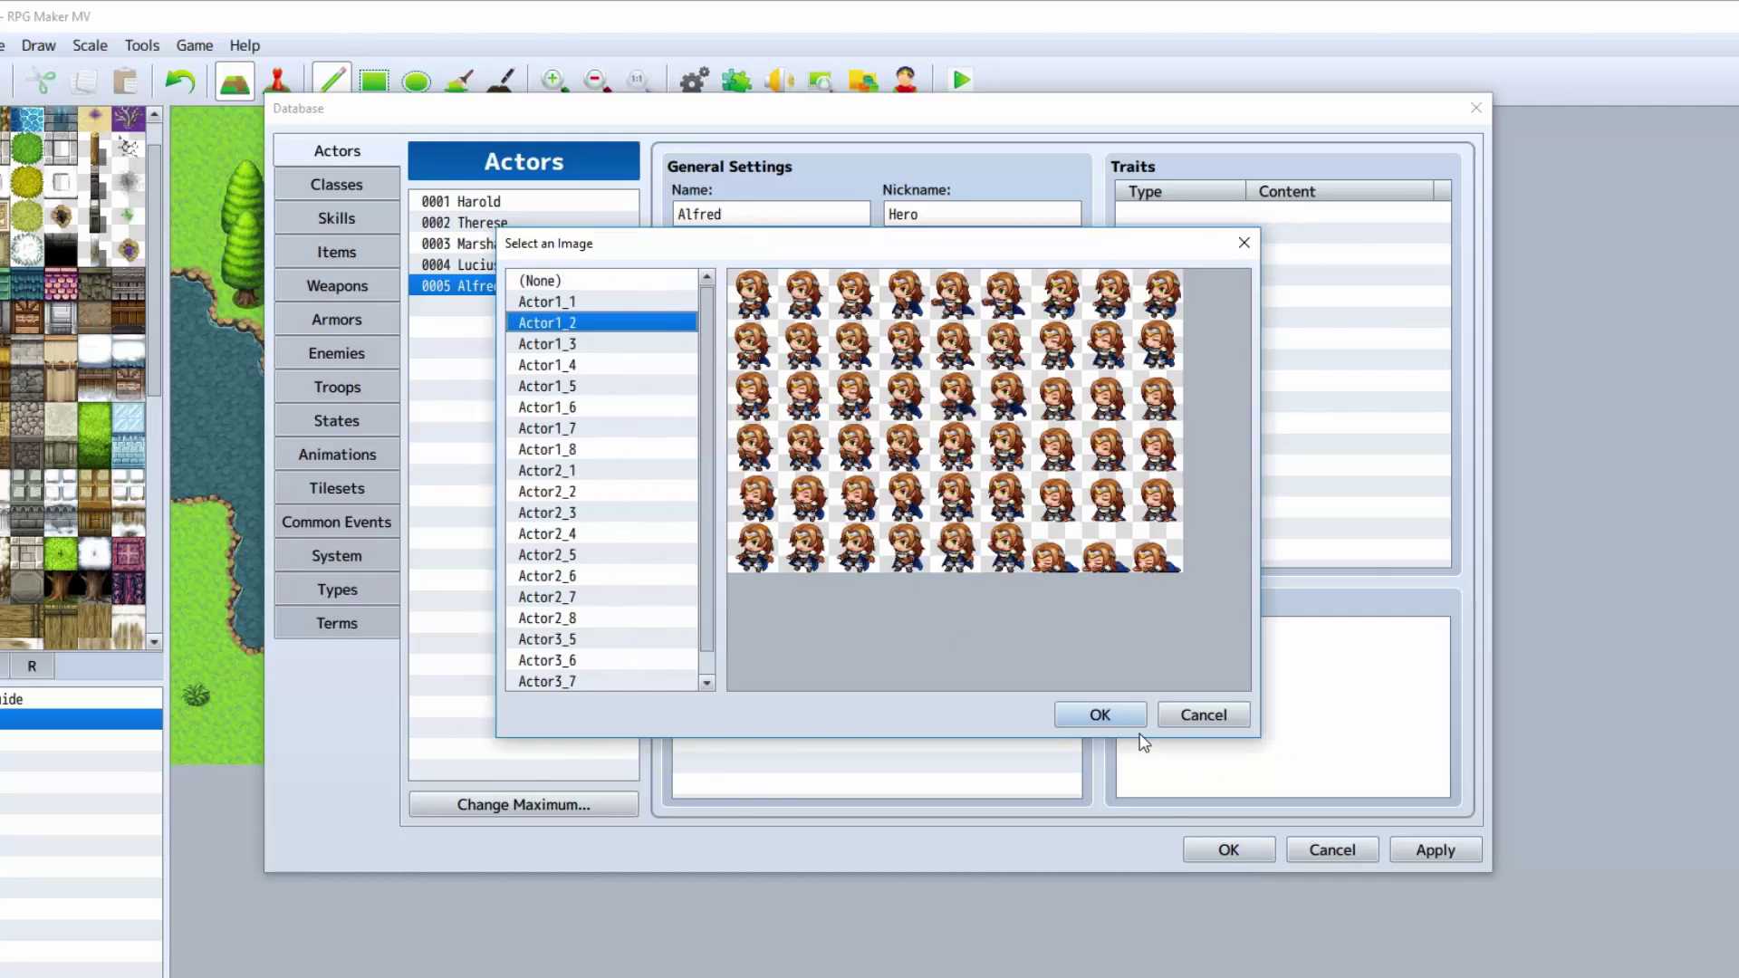
left_click(1112, 712)
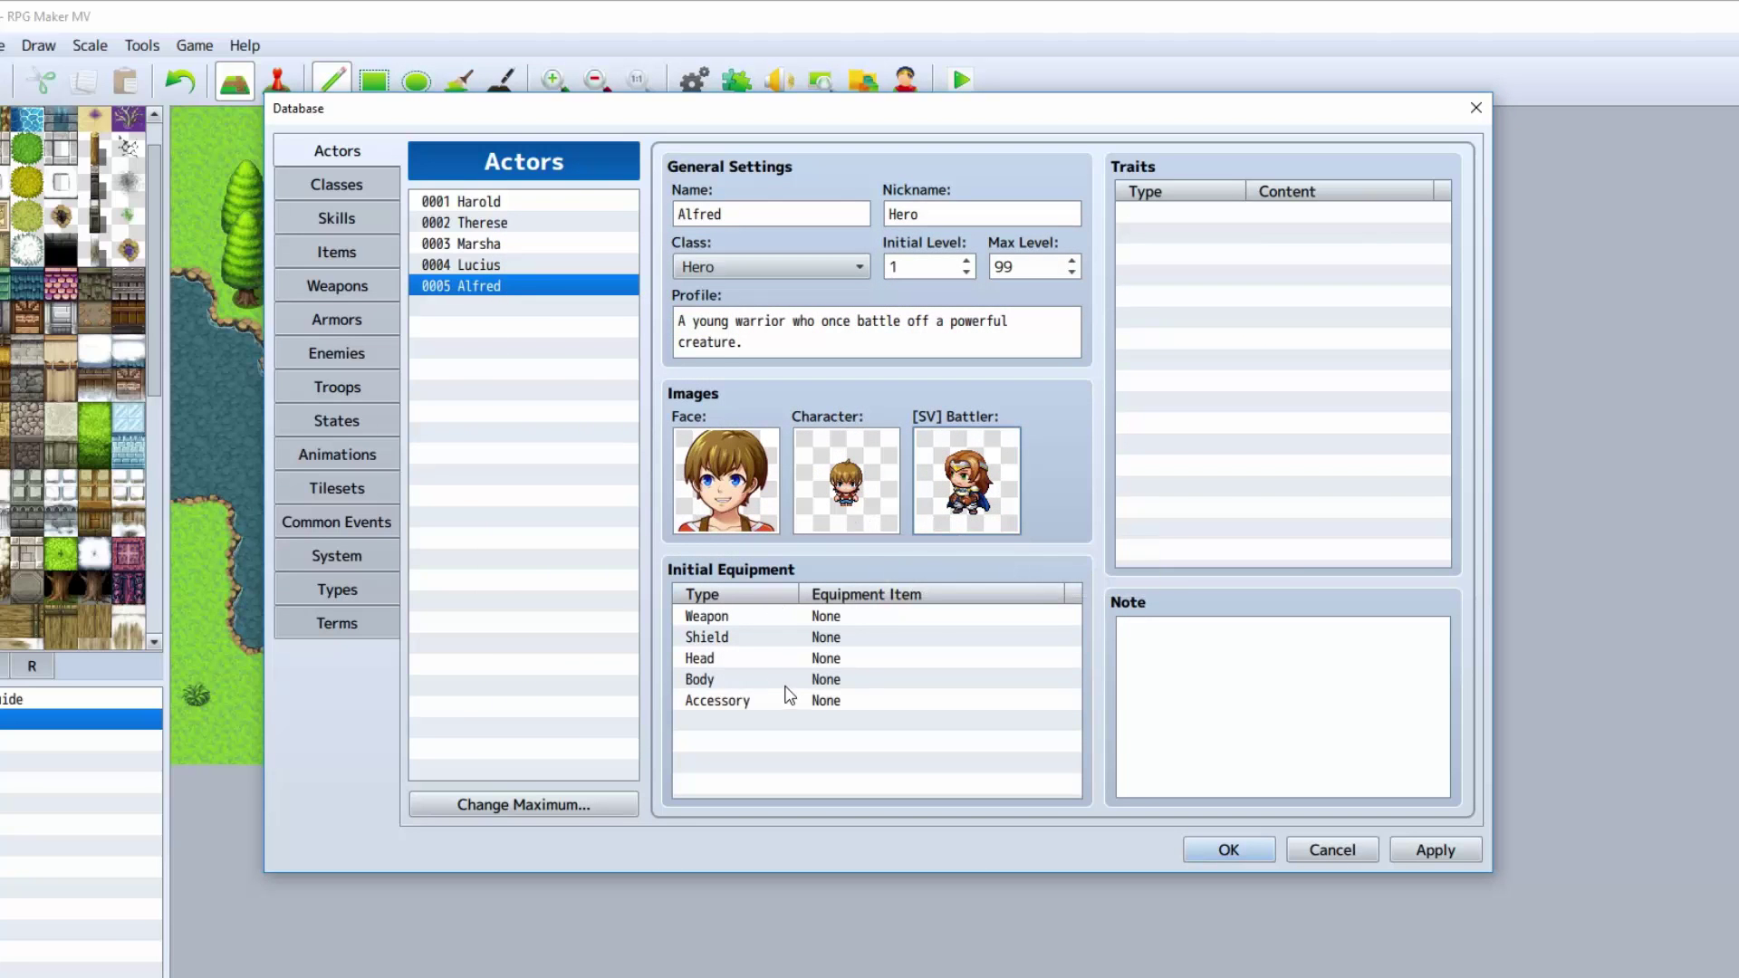
Step: Equip Alfred initially with the Sword as weapon and the Shield as shield
double_click(830, 620)
left_click(827, 677)
left_click(859, 736)
left_click(845, 718)
double_click(834, 639)
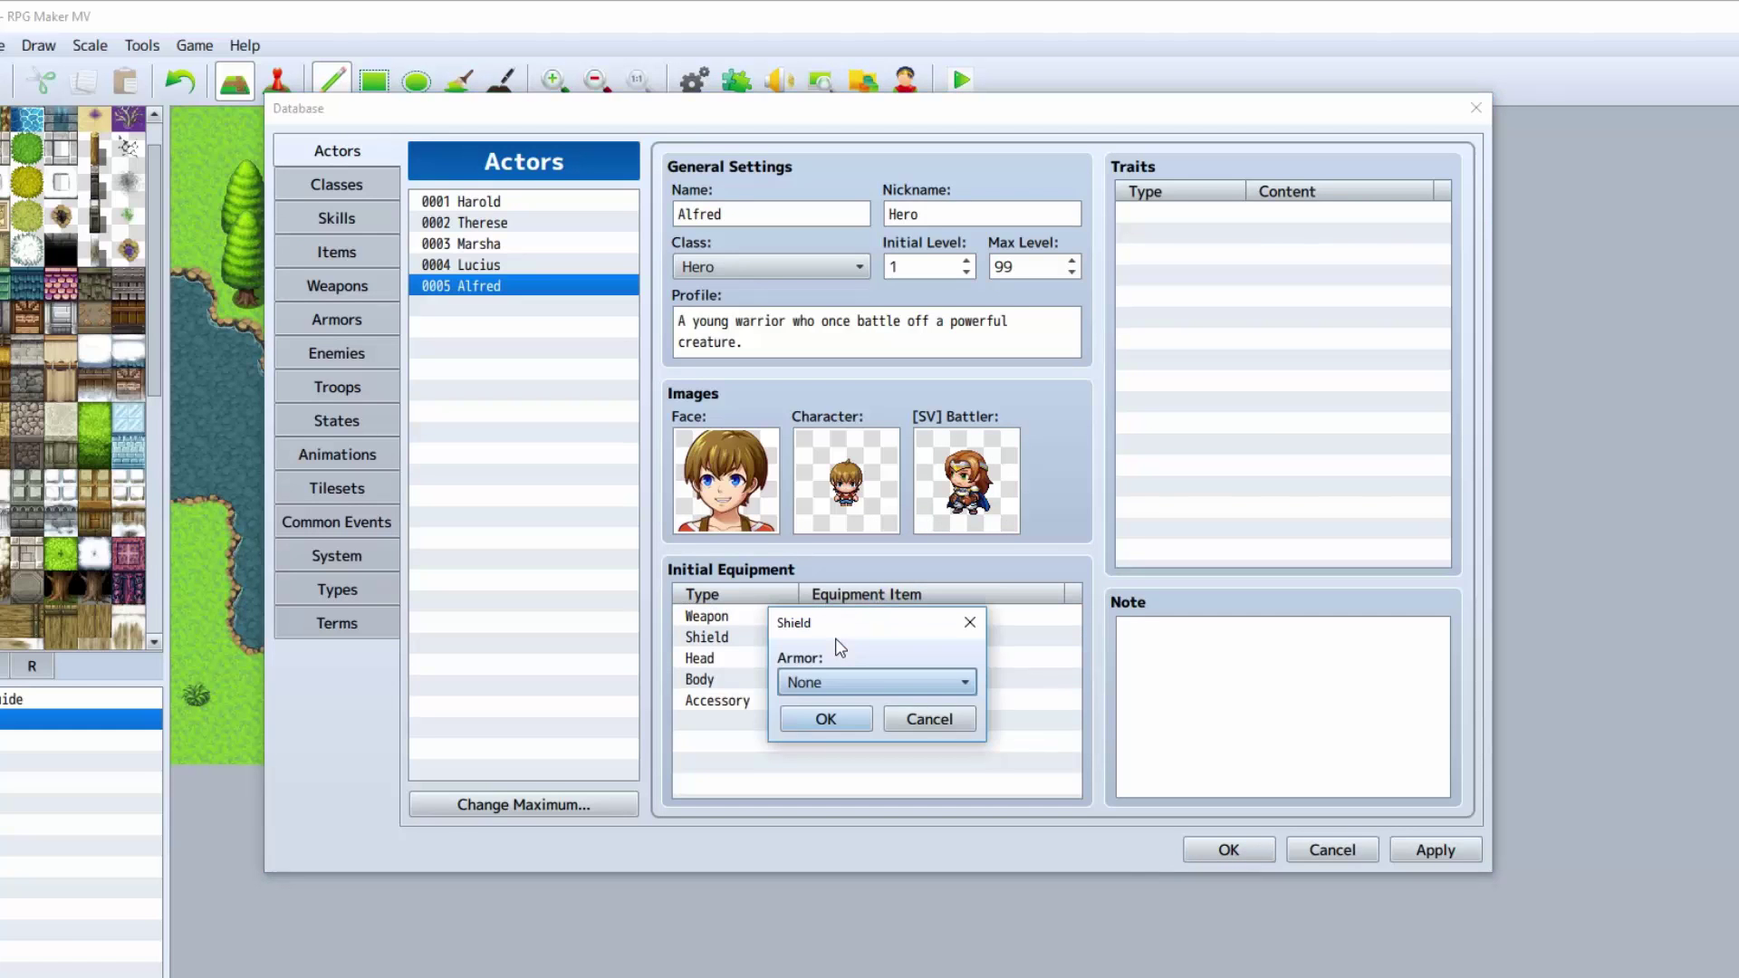
left_click(820, 681)
left_click(822, 735)
left_click(827, 721)
Step: Fill Alfred's remaining initial equipment slots with Hat for head, Cloth for body and Ring for accessory
double_click(836, 659)
left_click(833, 679)
left_click(820, 731)
left_click(824, 719)
double_click(841, 679)
left_click(840, 679)
left_click(833, 725)
left_click(826, 719)
double_click(824, 701)
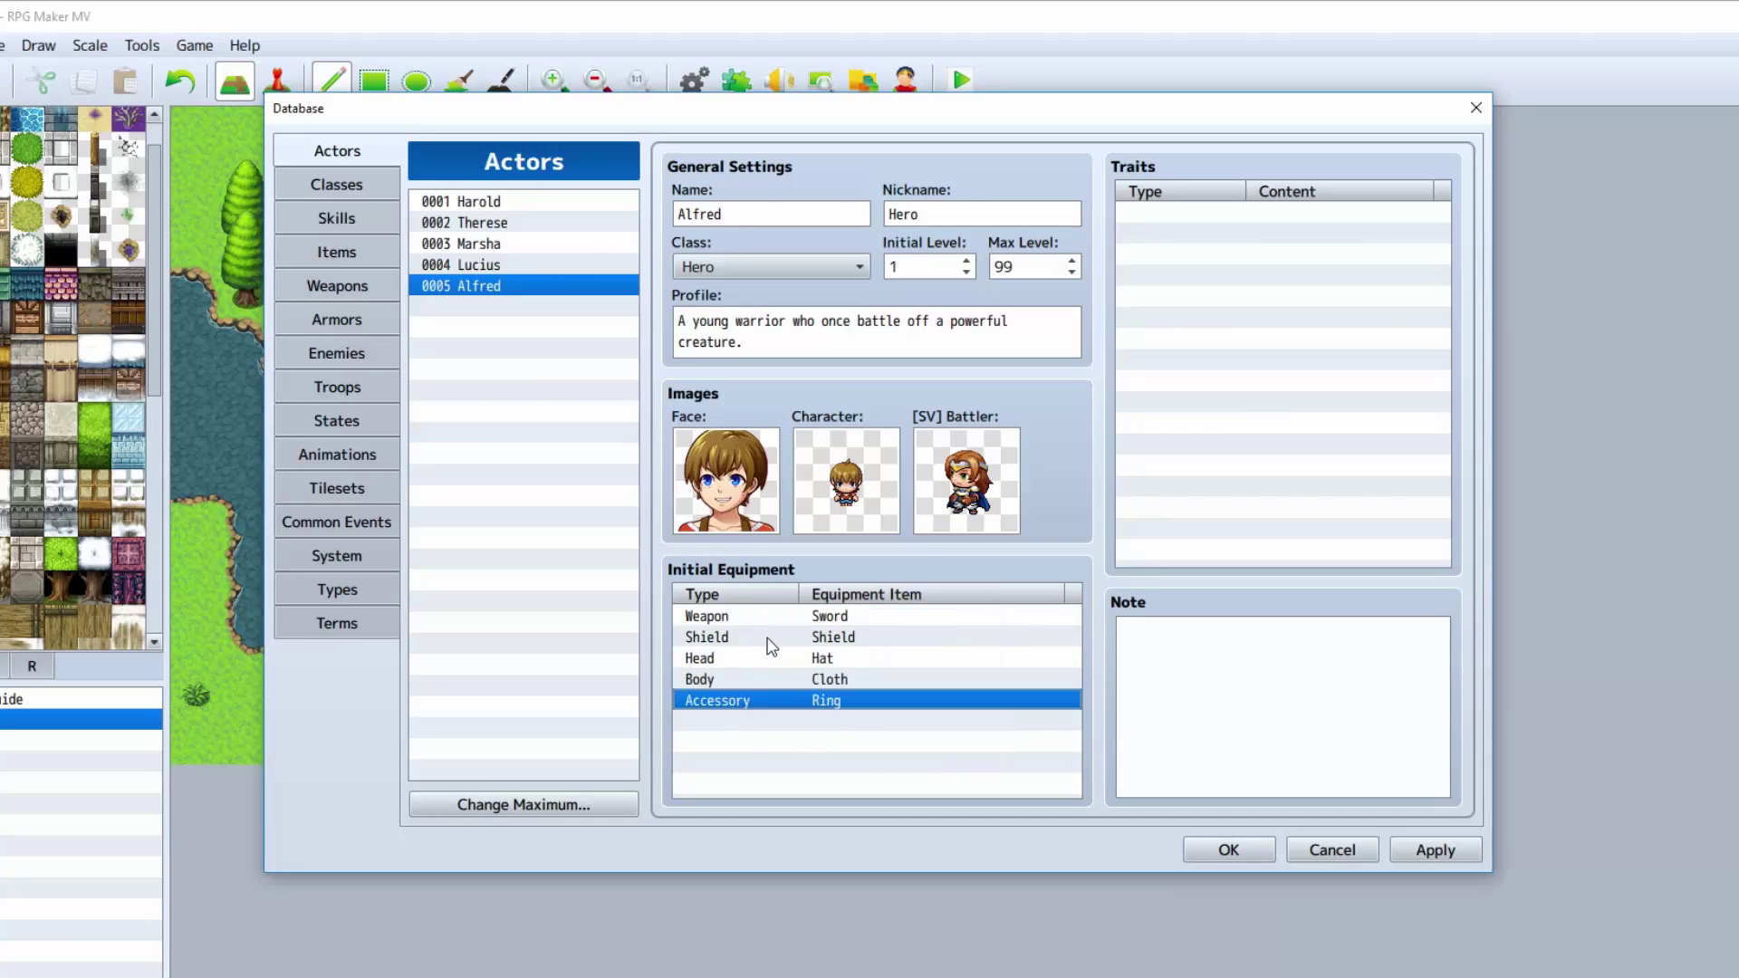
left_click(760, 618)
key("Down")
key("Down")
key("Down")
key("Down")
key("Up")
left_click(757, 610)
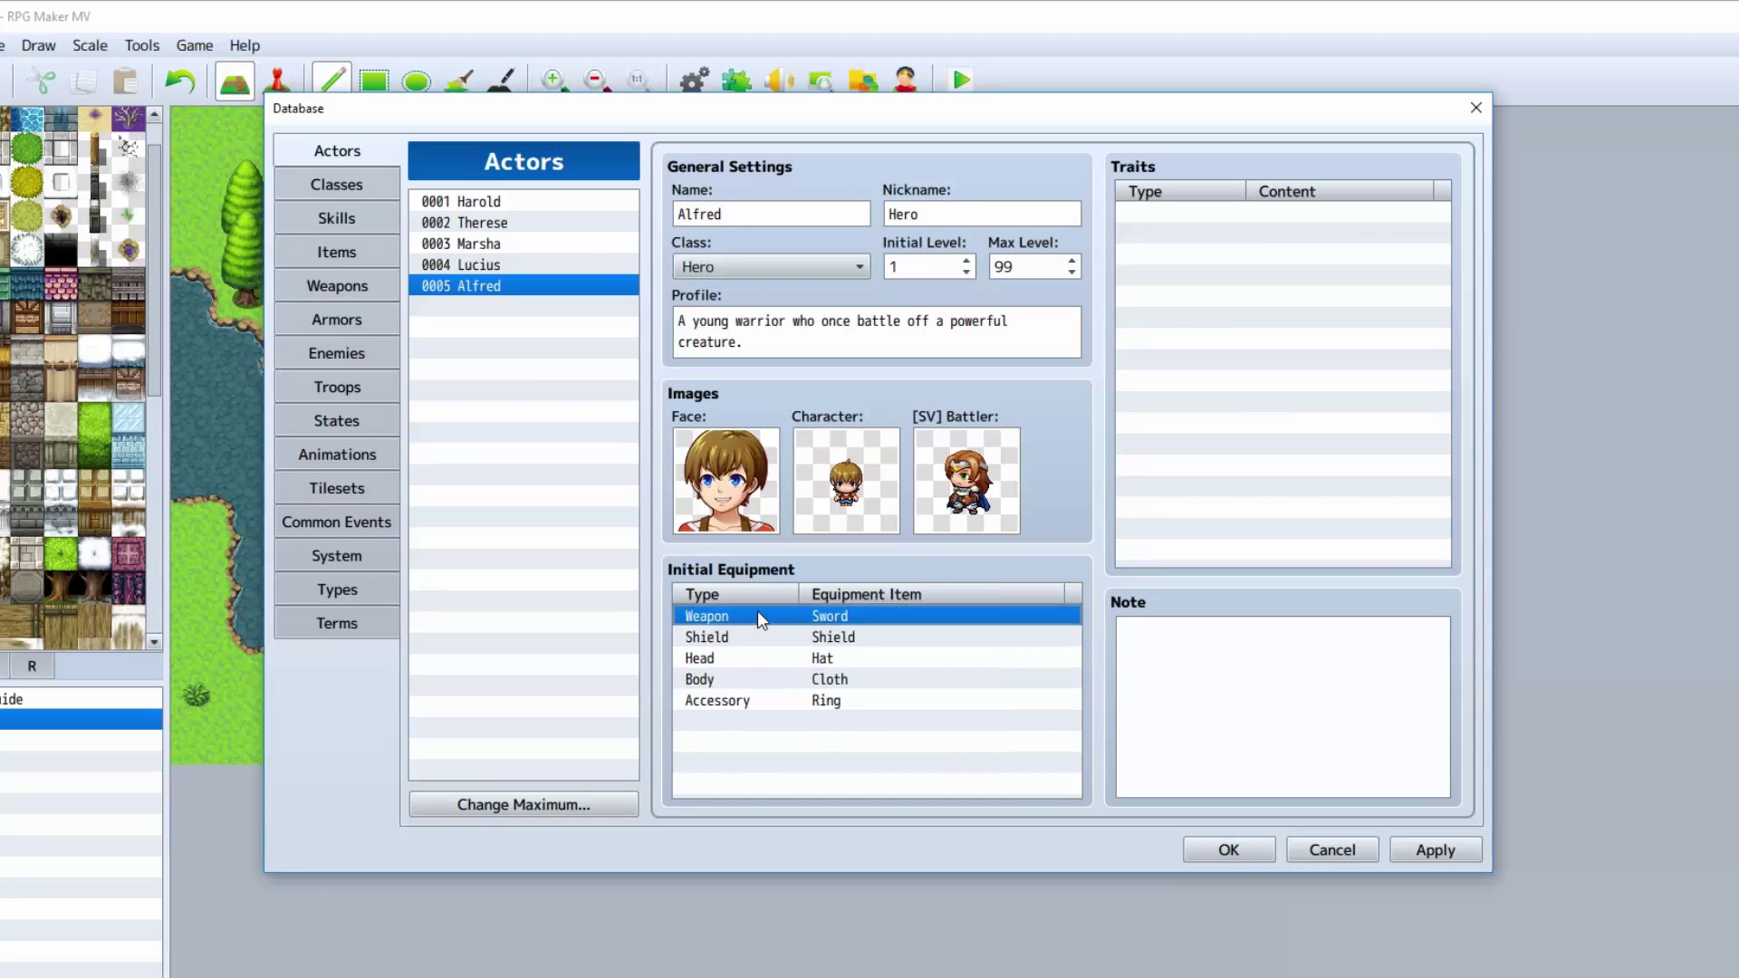
Step: Start a new trait for Alfred and examine the Element Rate and Debuff Rate options
left_click(1204, 291)
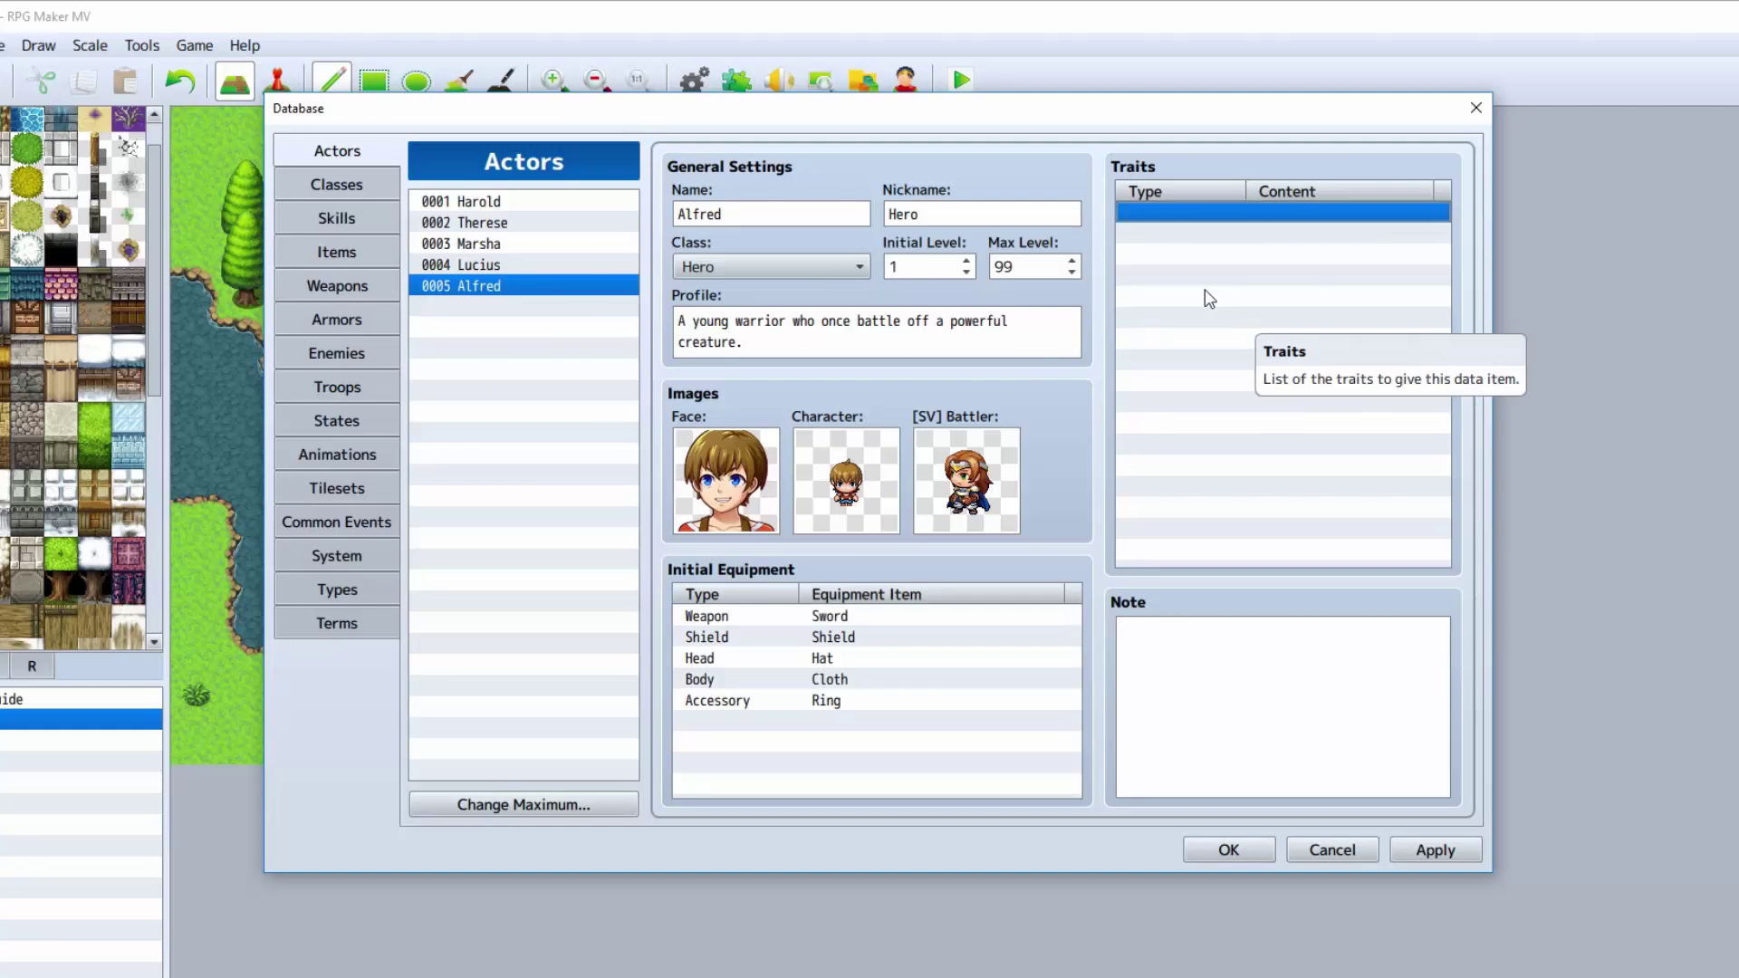
double_click(1204, 291)
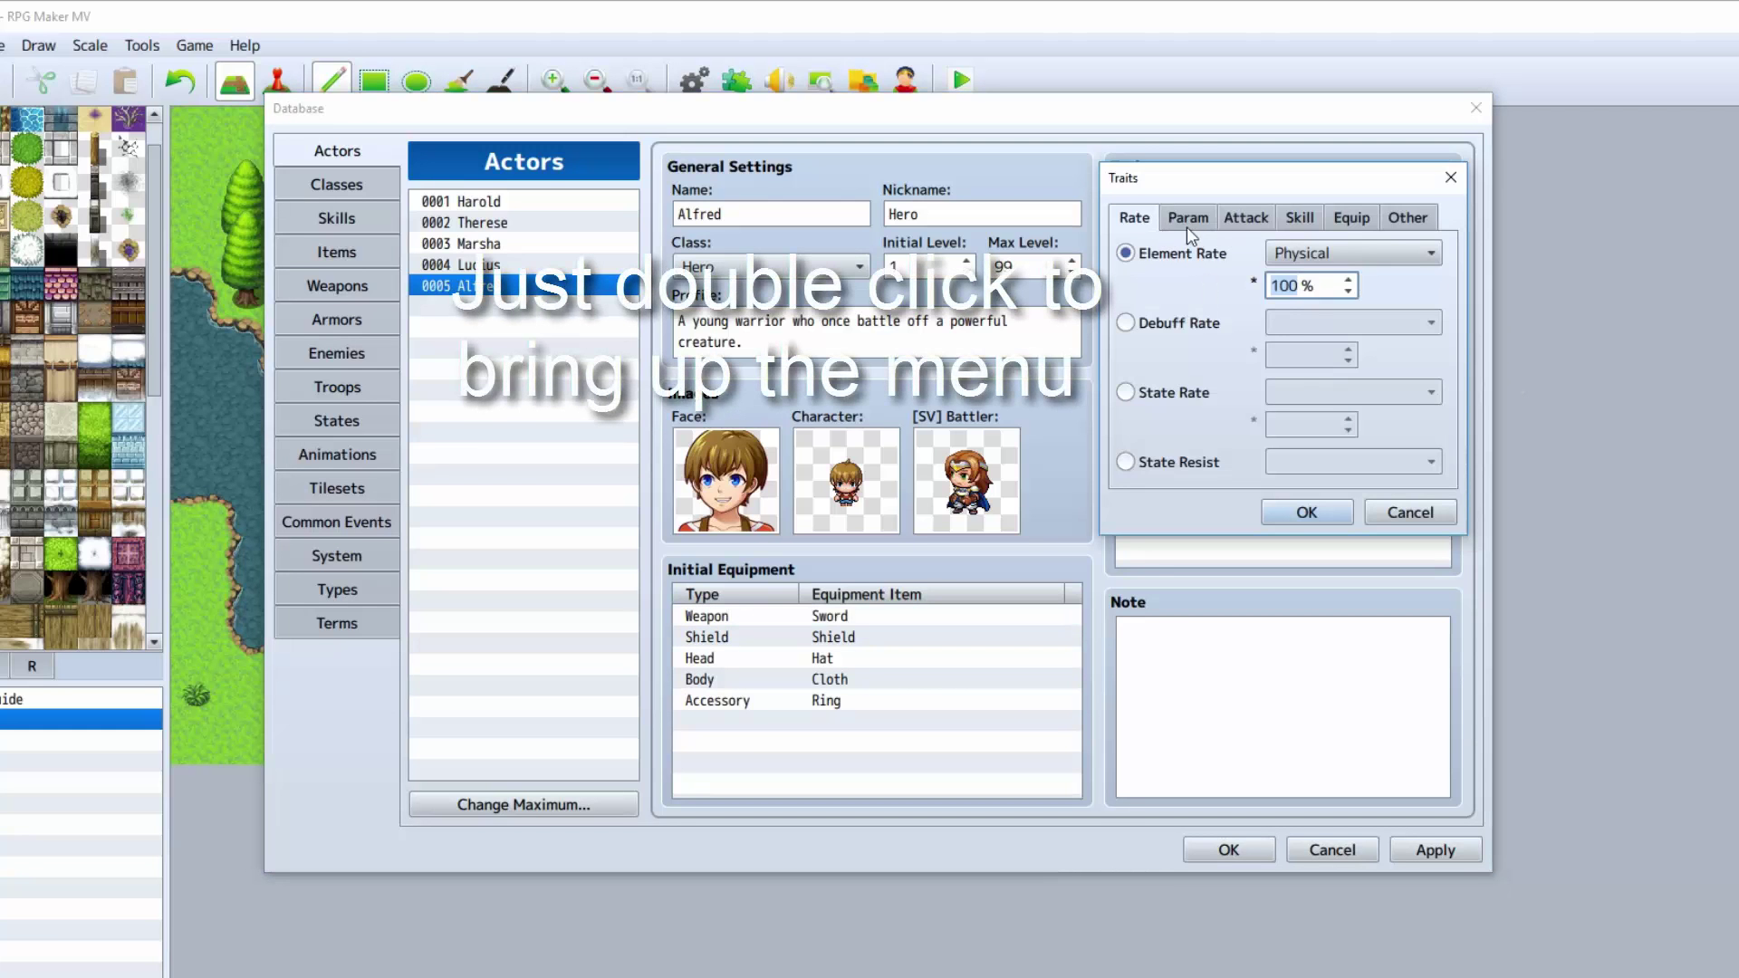
left_click(1308, 245)
left_click(1308, 243)
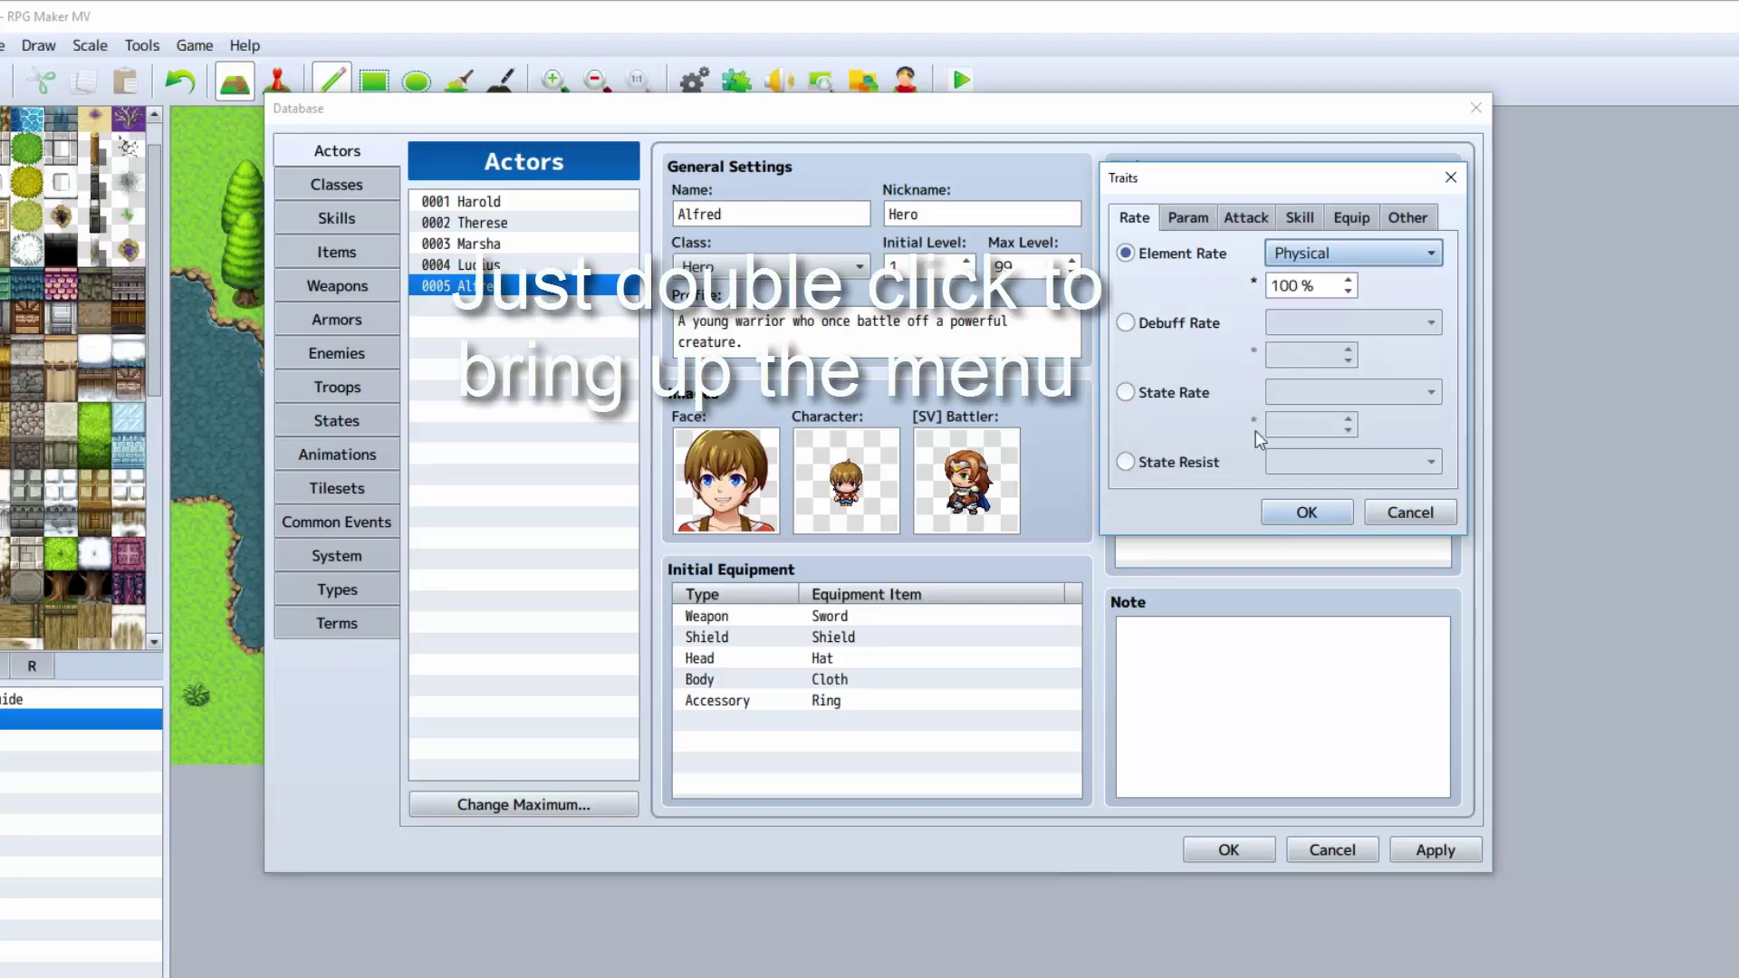
left_click(1172, 312)
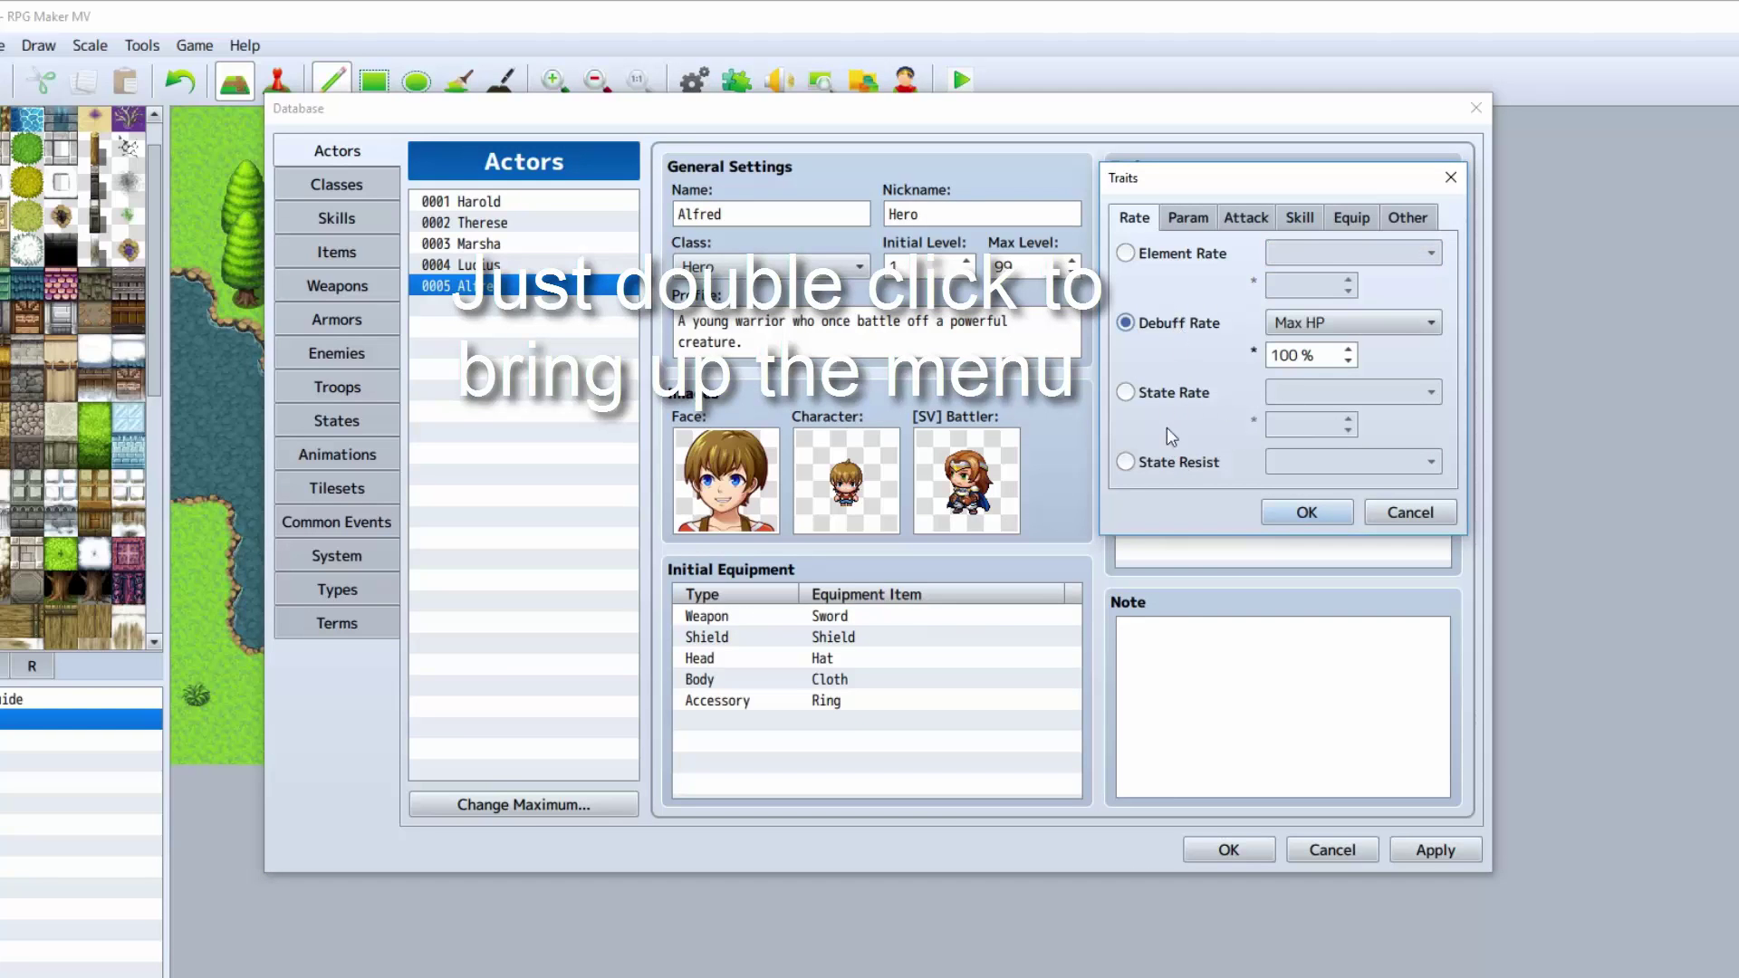
Step: Set the new trait to a Physical element rate of 200%
left_click(1125, 253)
left_click(1293, 290)
key("End")
key("BackSpace")
key("BackSpace")
key("BackSpace")
type("200")
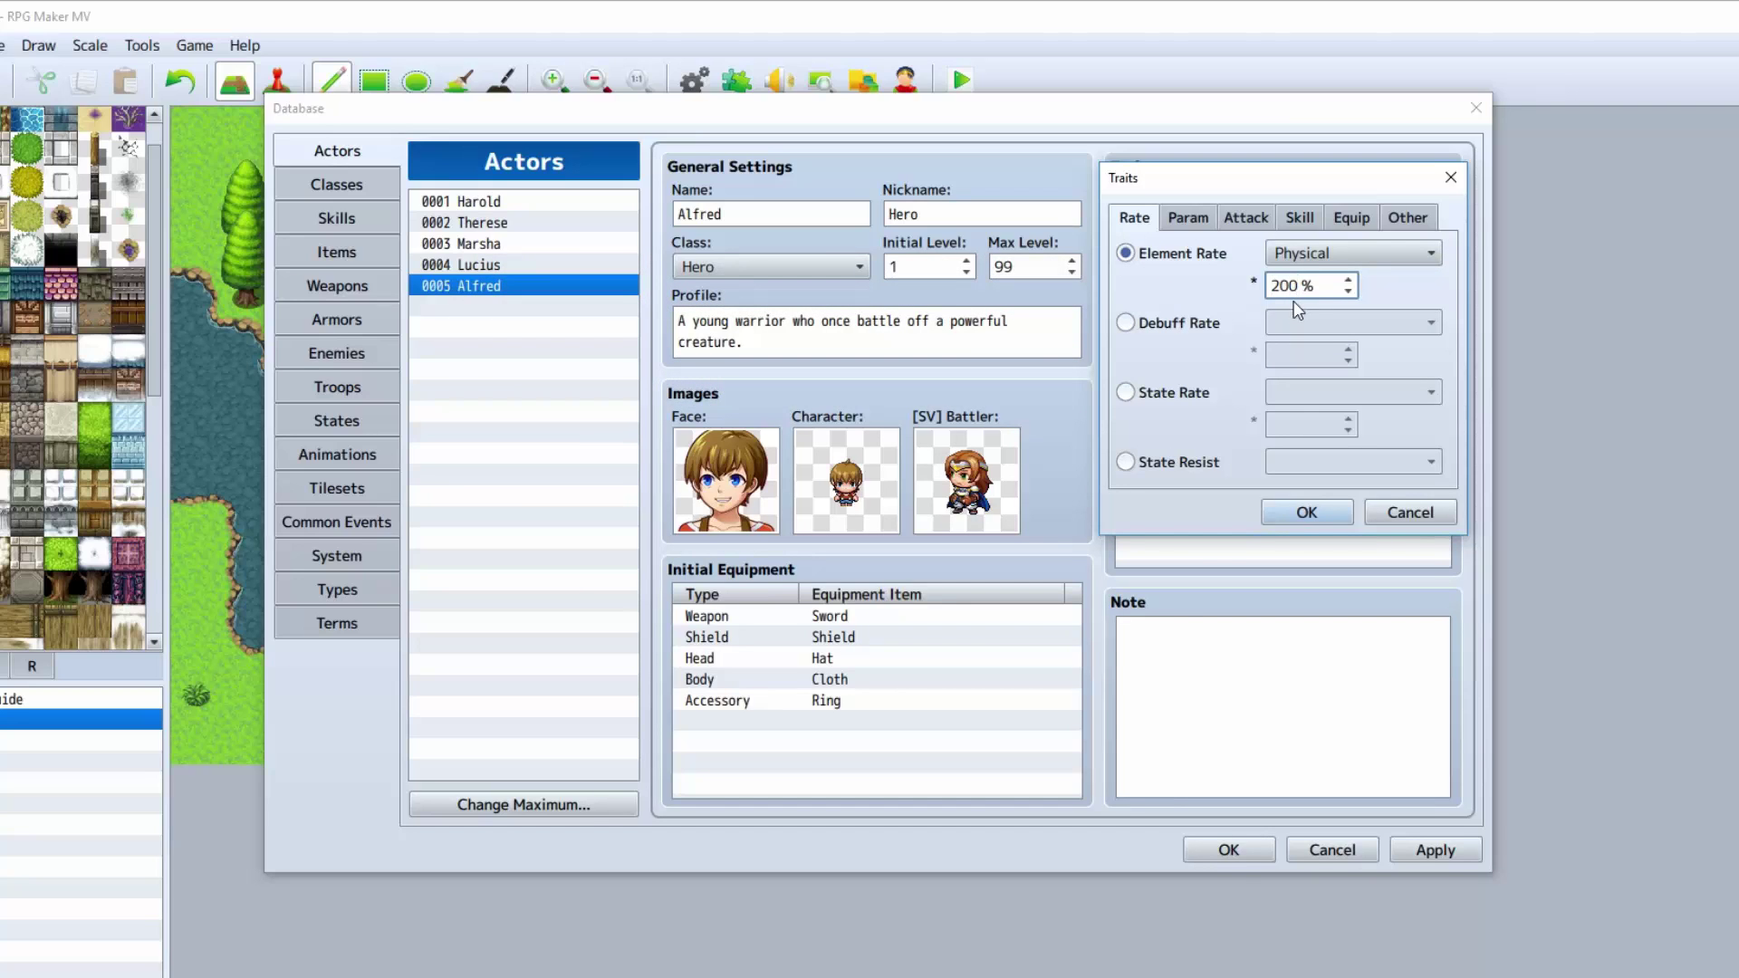
Step: Examine the trait's Debuff Rate and State Rate options, returning to a Max HP debuff rate
left_click(1125, 323)
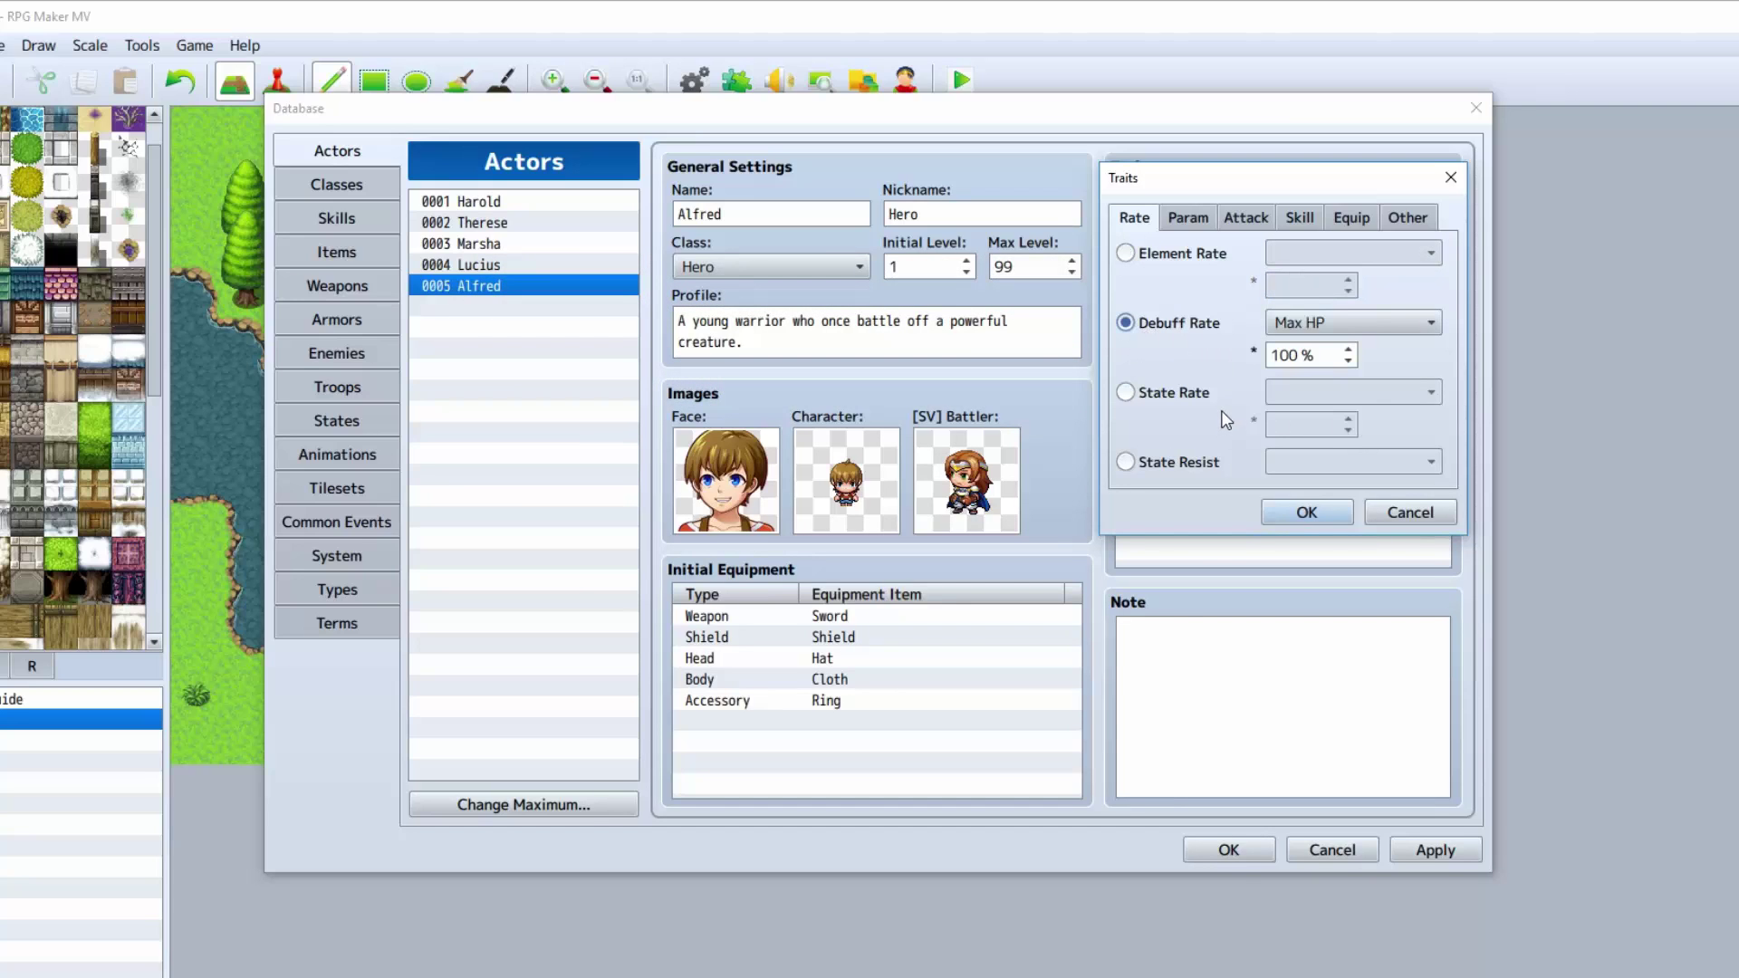
left_click(1195, 399)
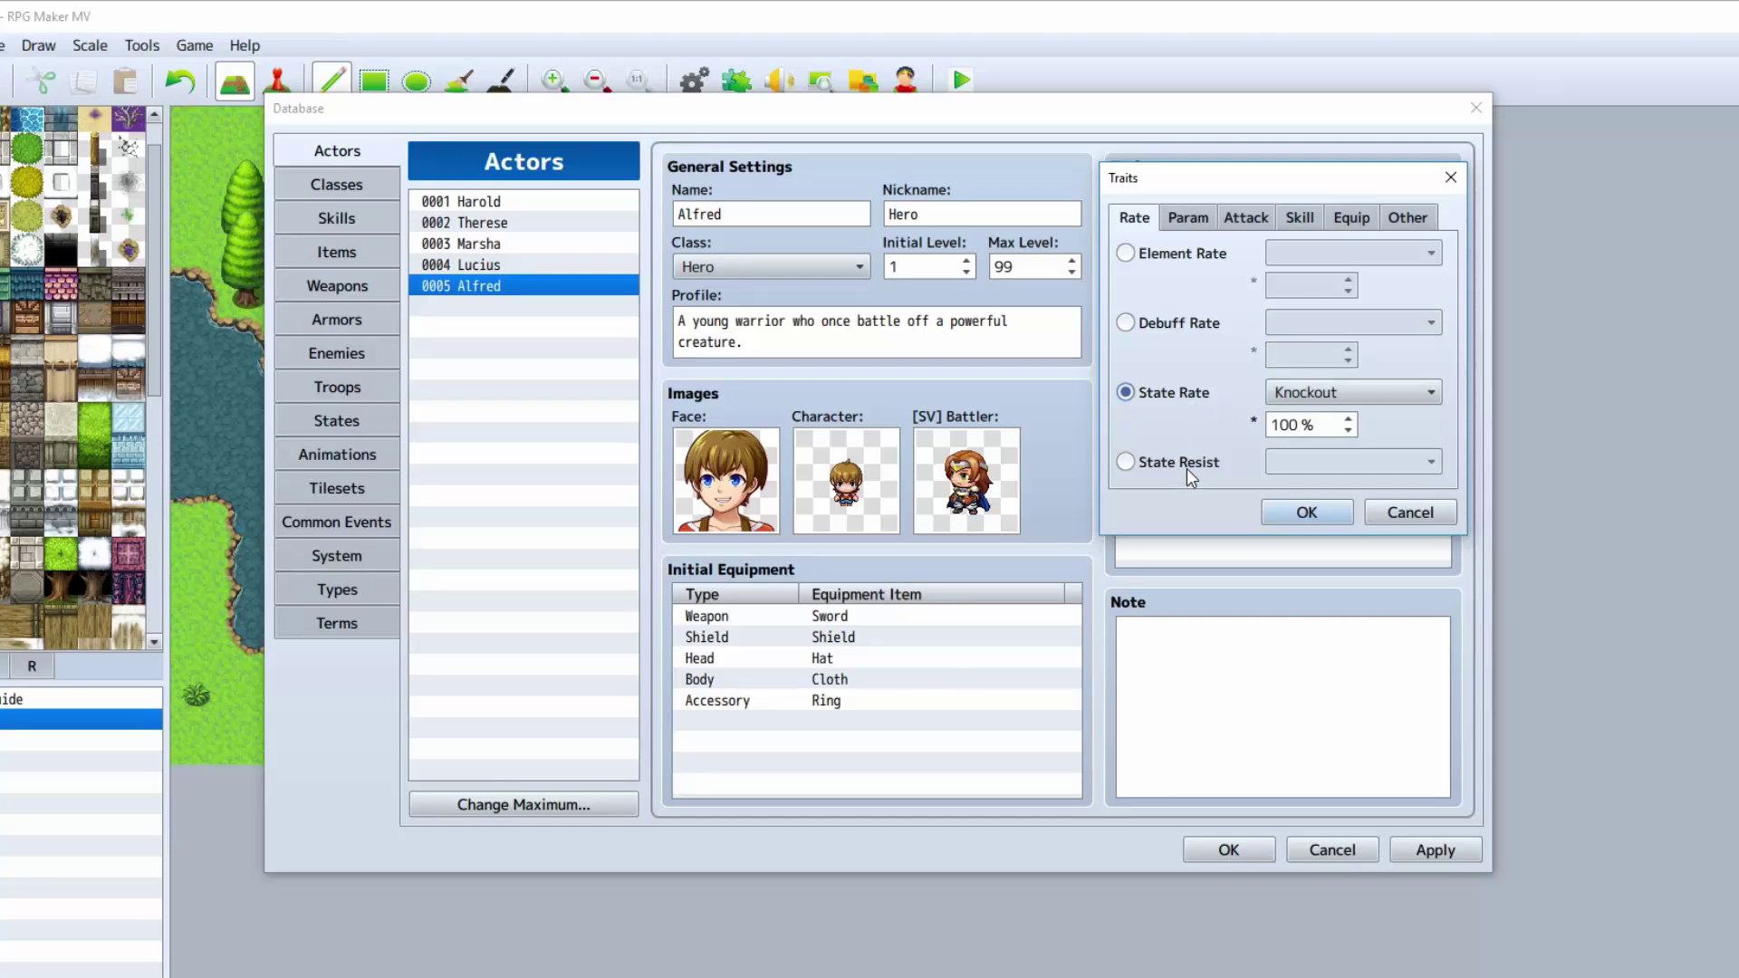
left_click(1284, 345)
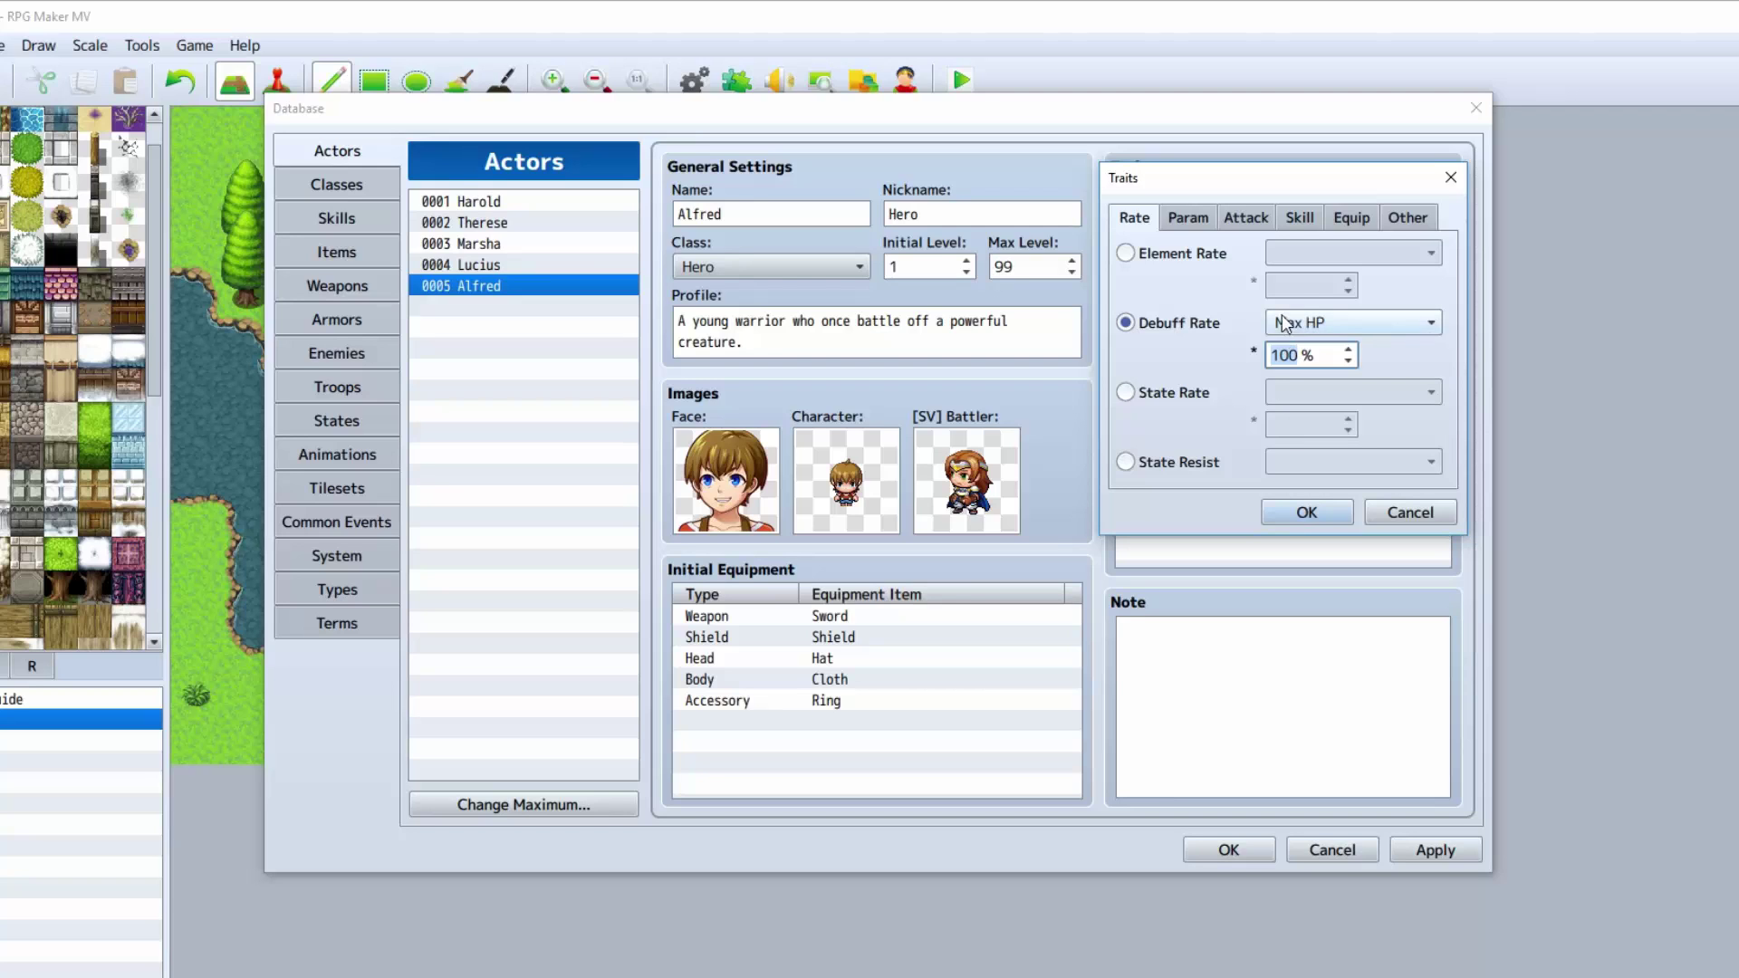
left_click(1290, 356)
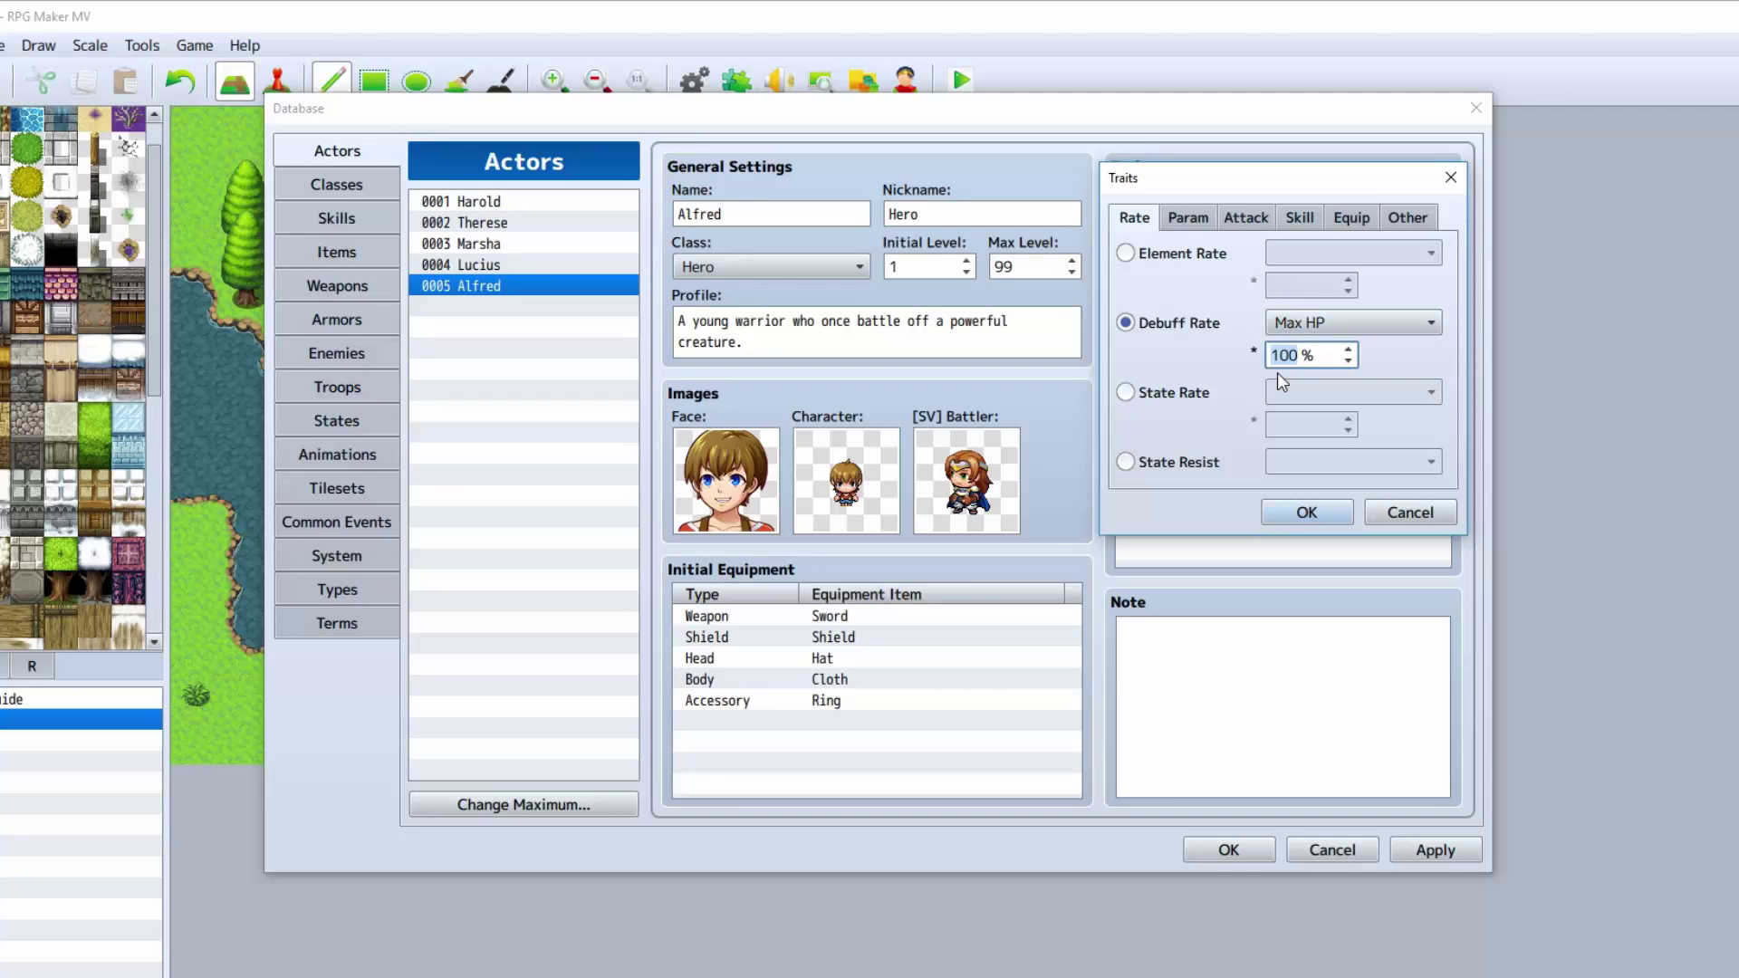
left_click(1279, 358)
left_click(1295, 324)
left_click(1293, 344)
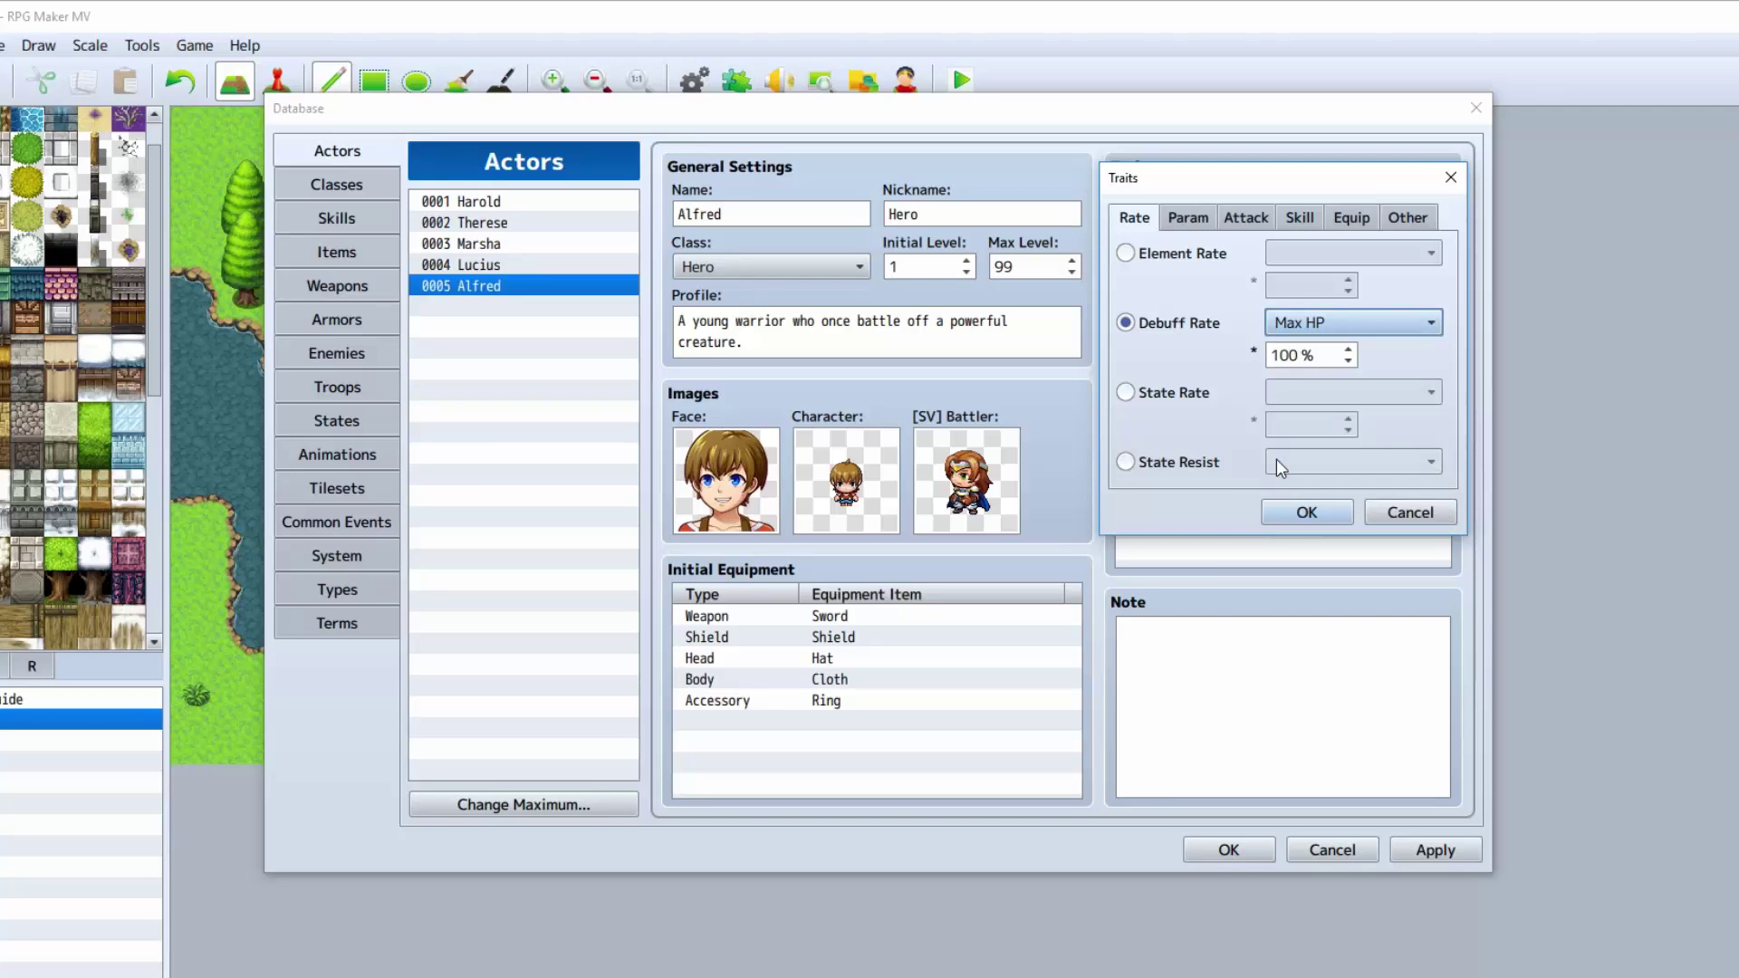
Step: Examine the lists of states available for the trait's State Rate and State Resist options
left_click(1213, 394)
left_click(1348, 403)
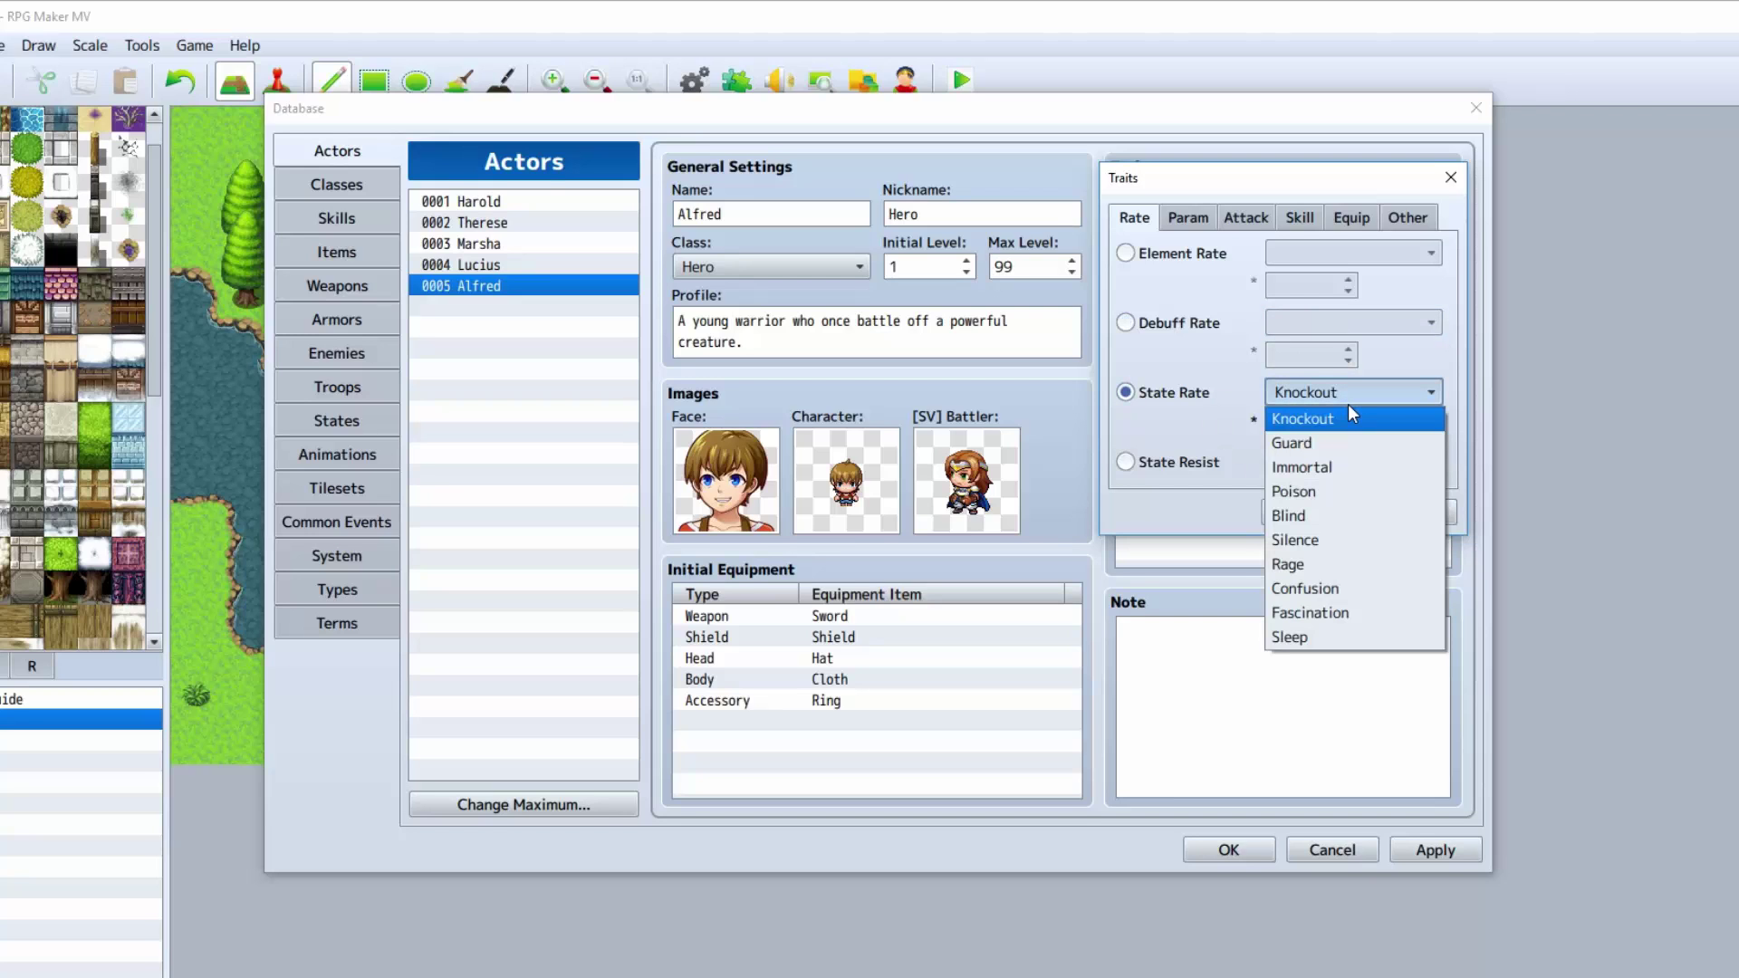
left_click(1375, 397)
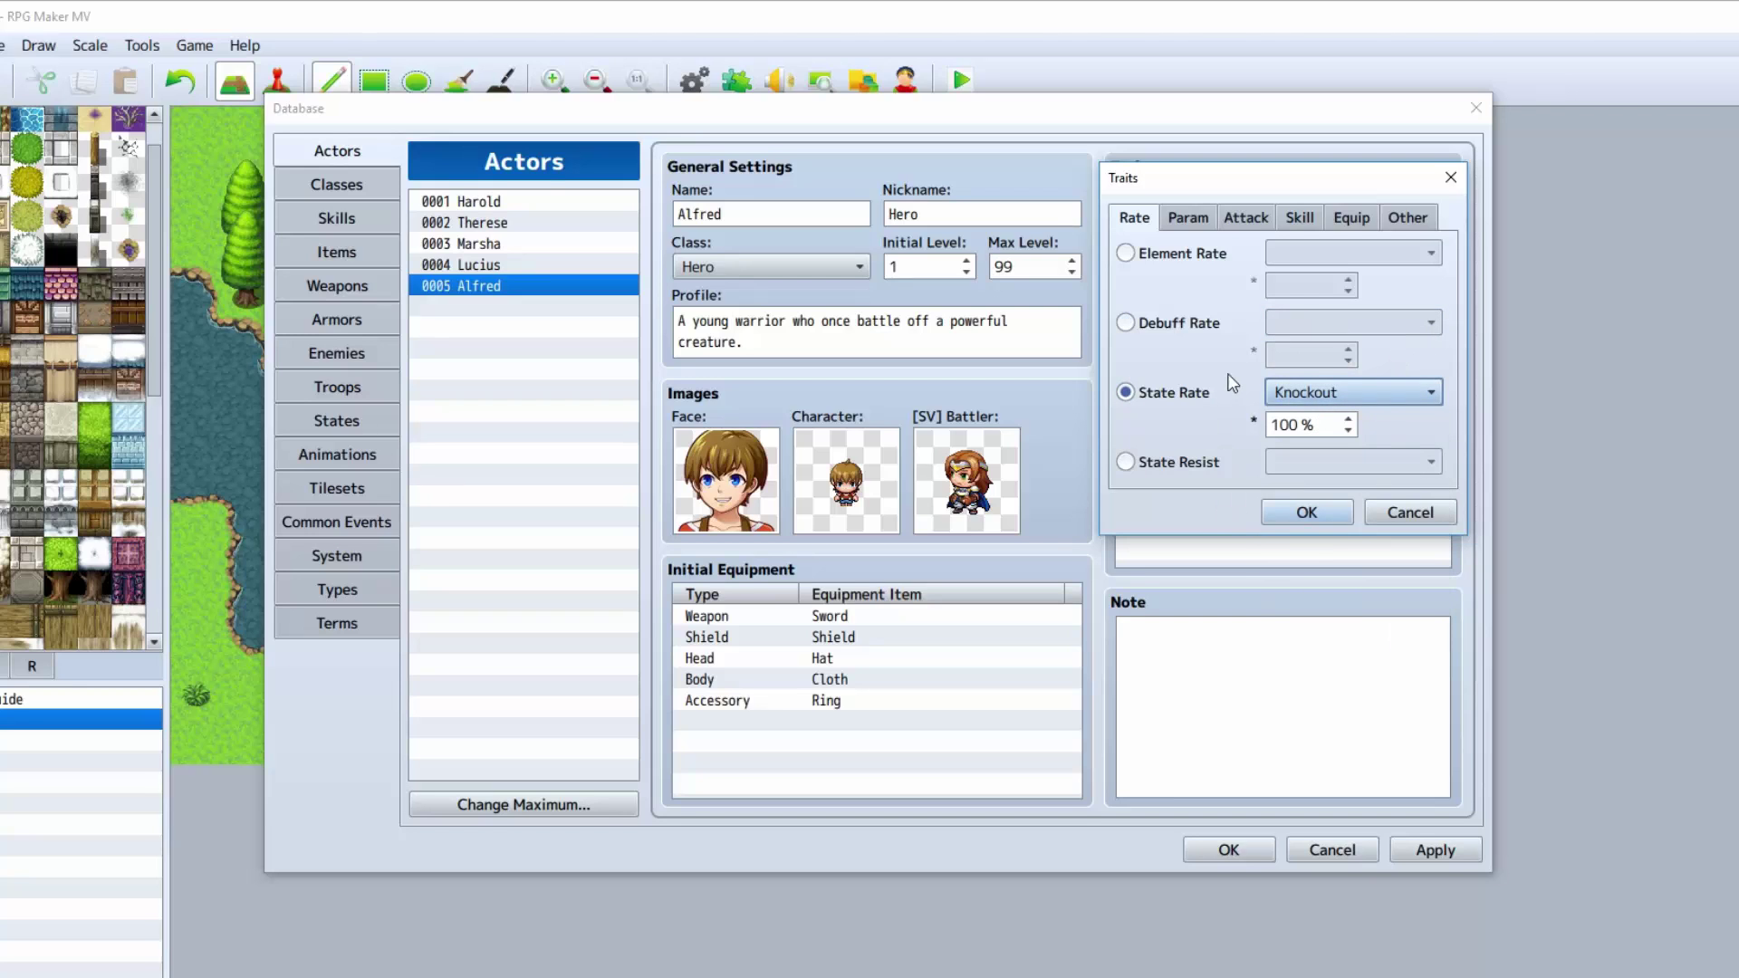
left_click(1181, 460)
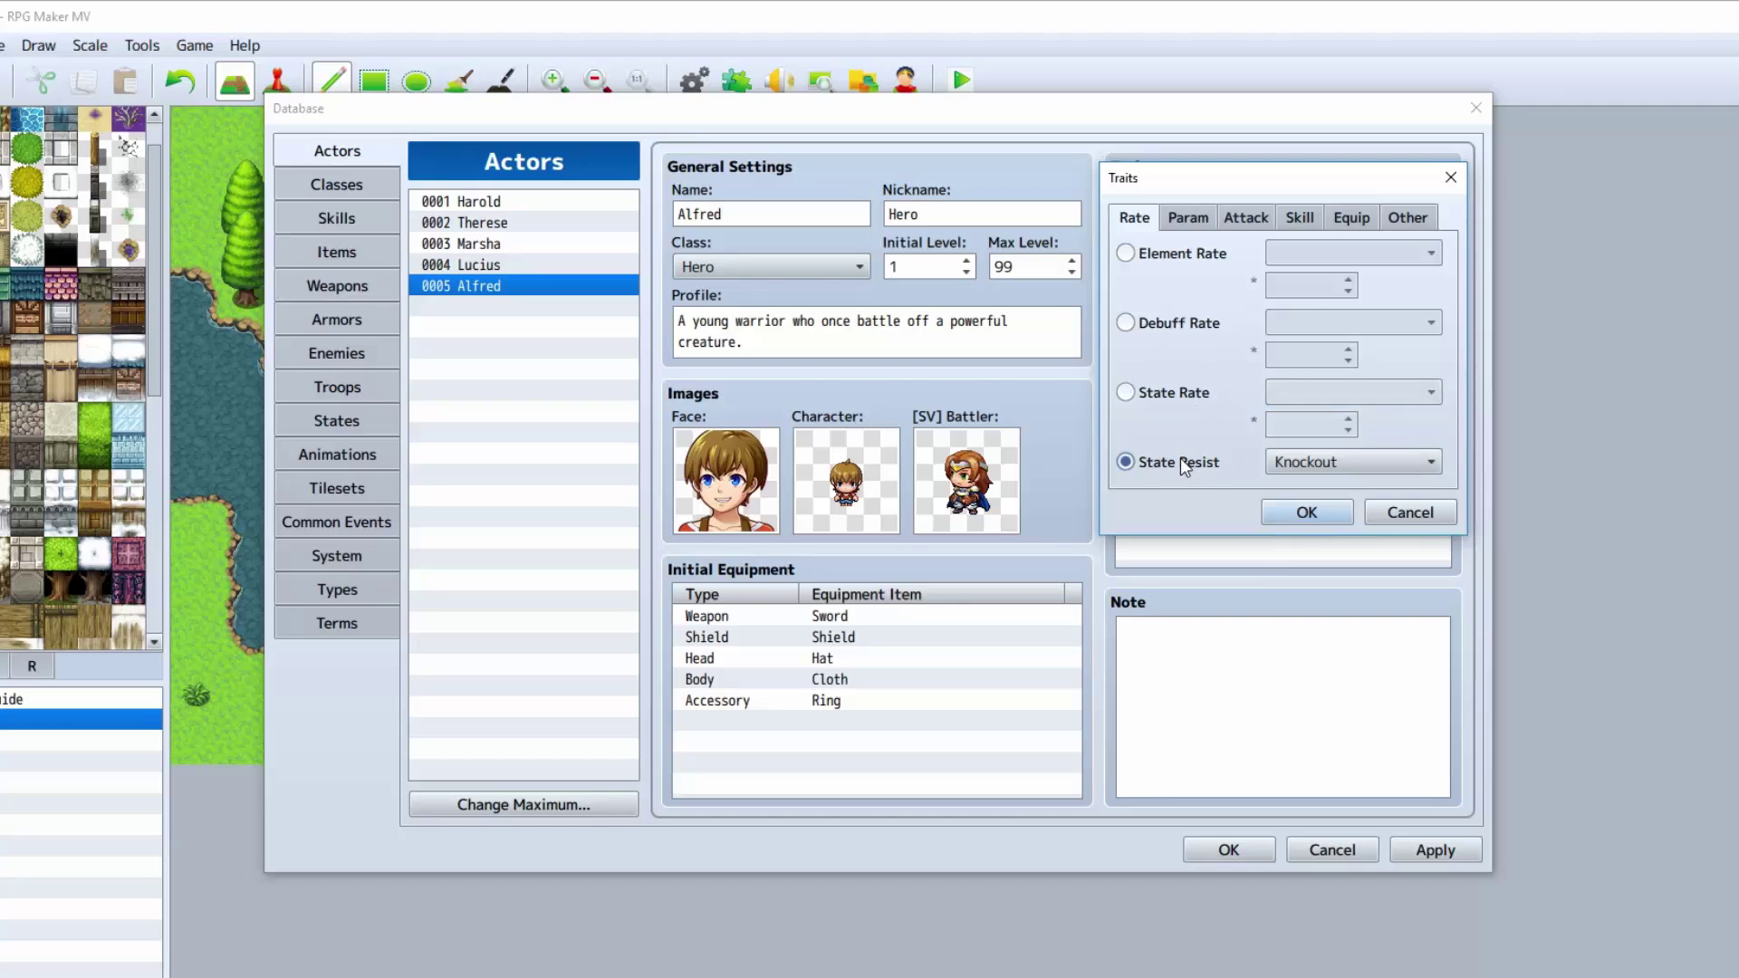
left_click(1280, 461)
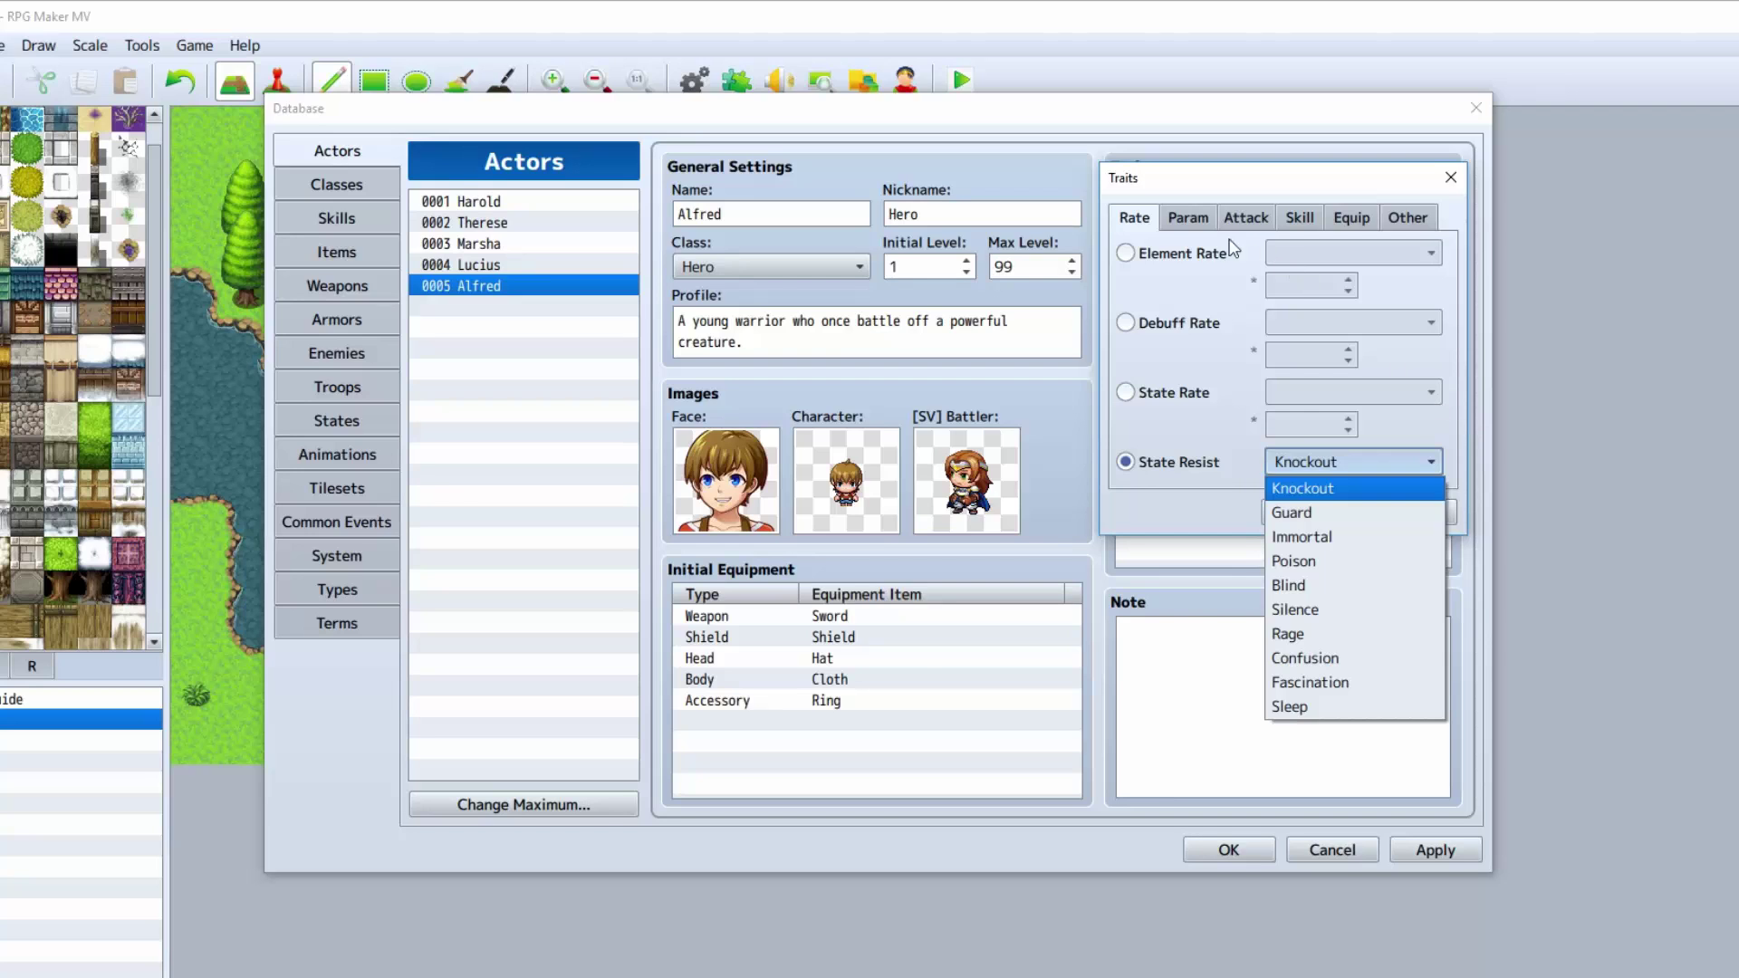
Step: Set the trait to a Max HP parameter of 200% and review the other parameter choices
left_click(1182, 219)
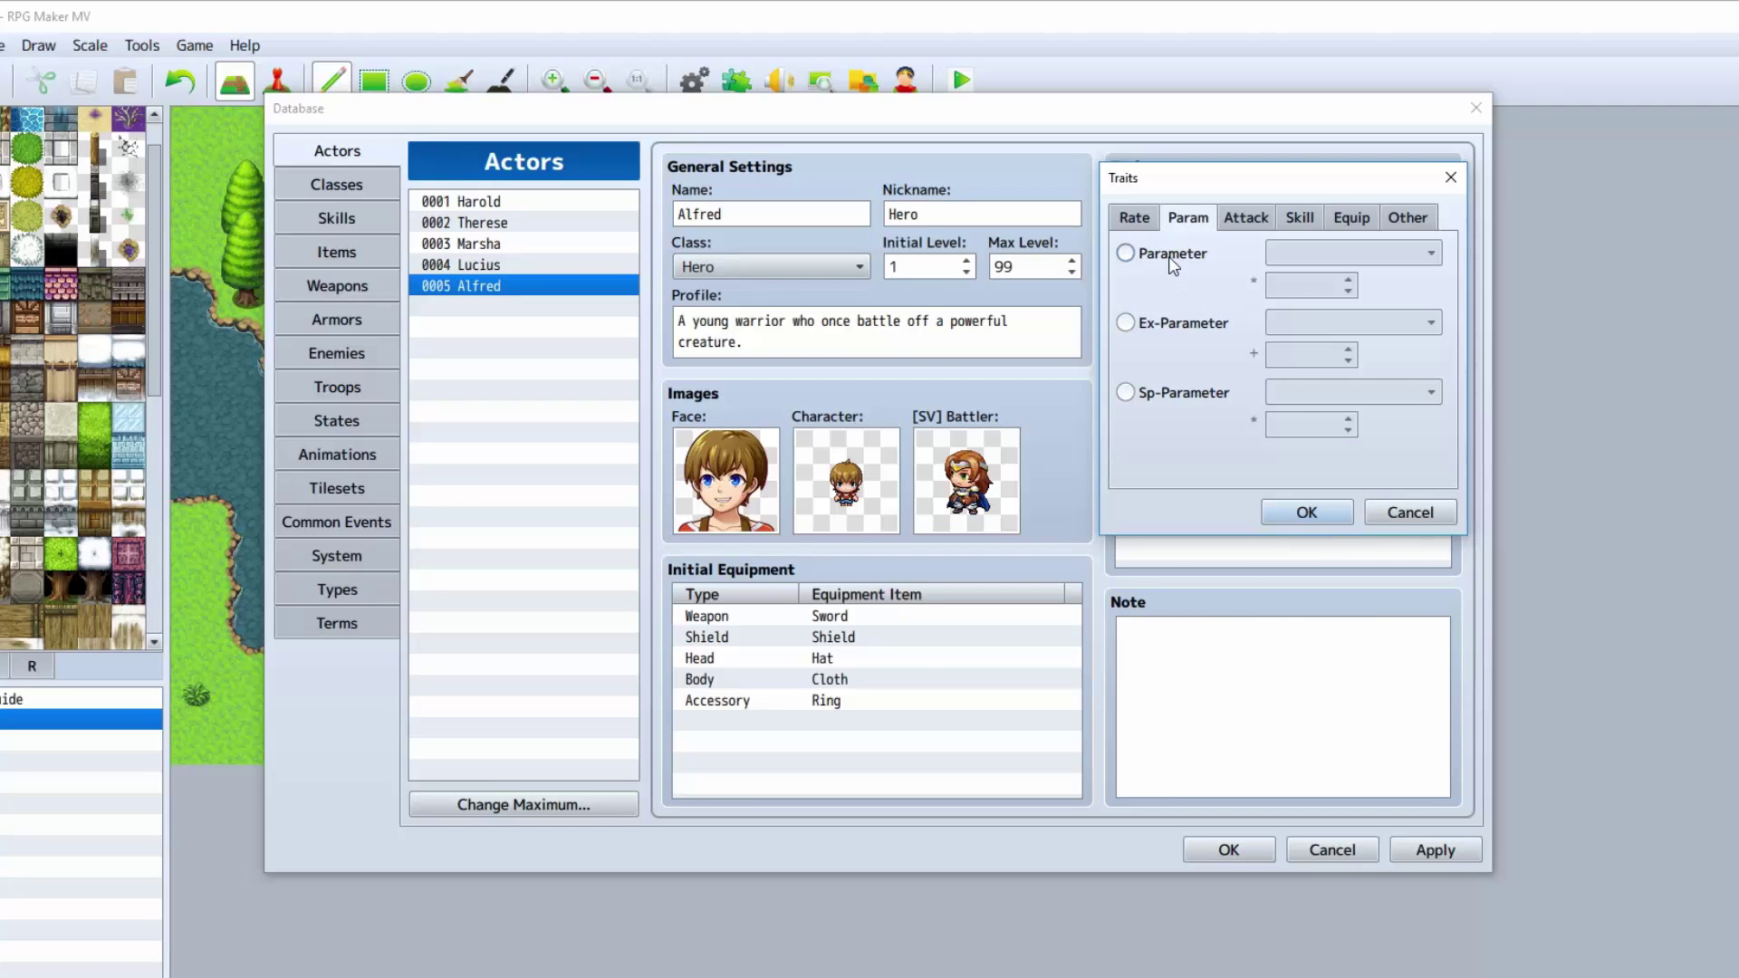
left_click(1174, 256)
left_click(1313, 253)
left_click(1313, 256)
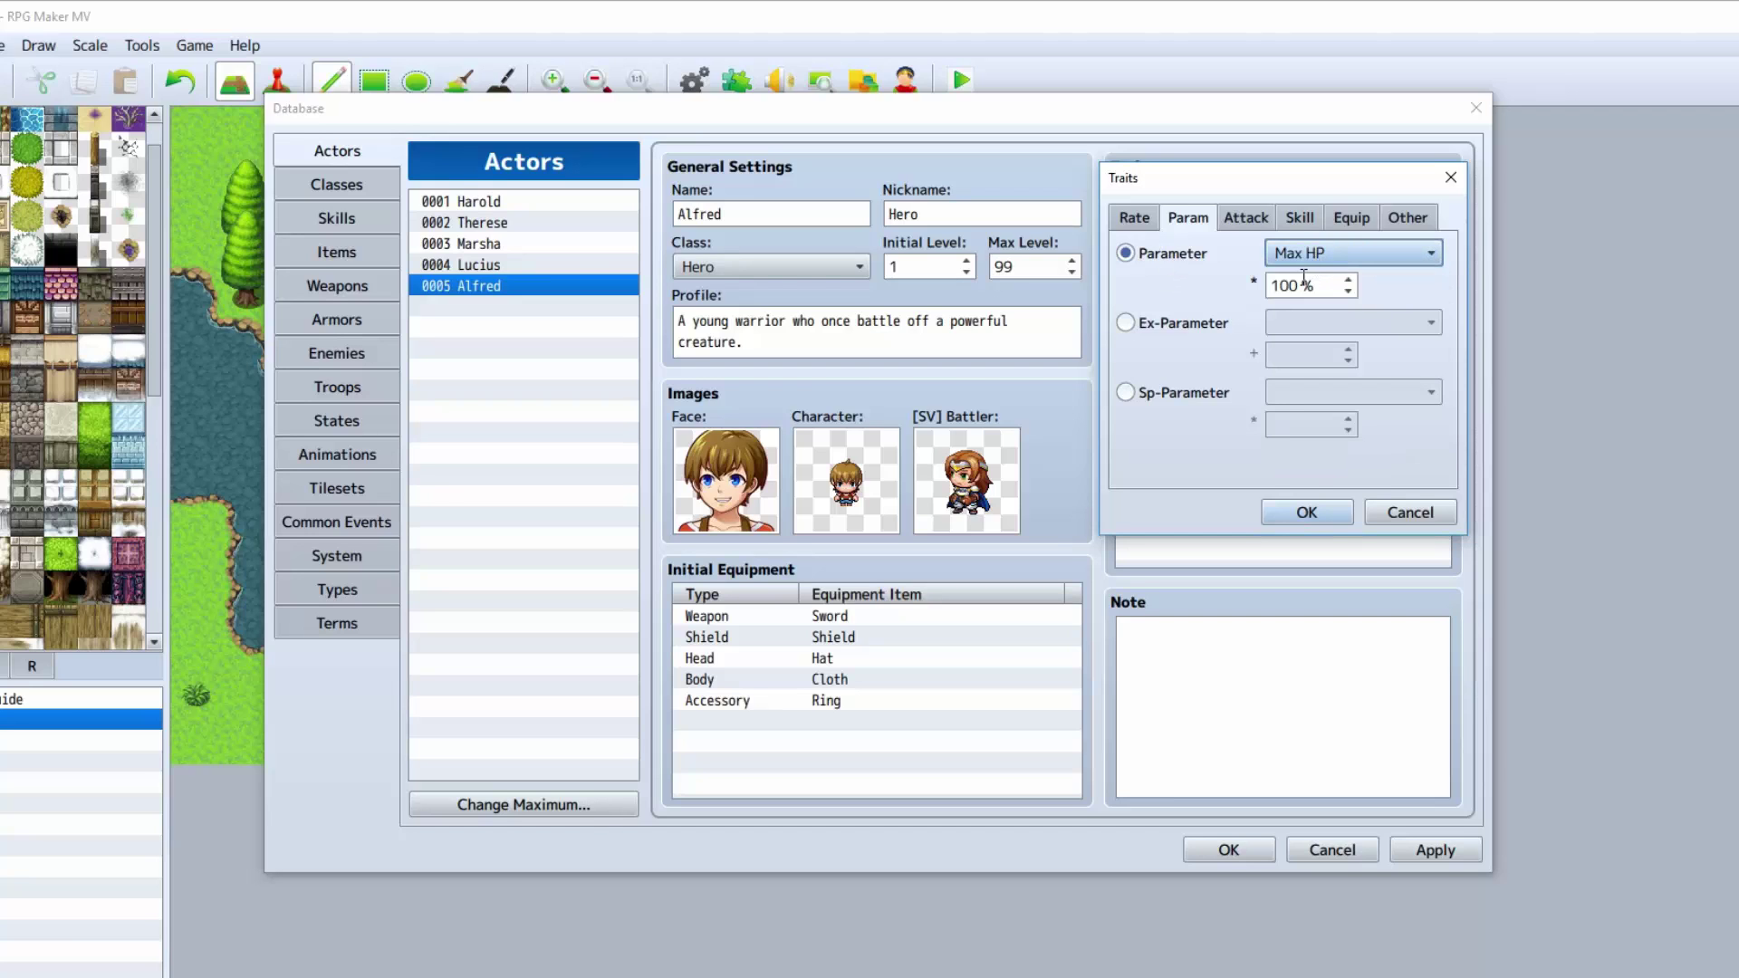
key("Tab")
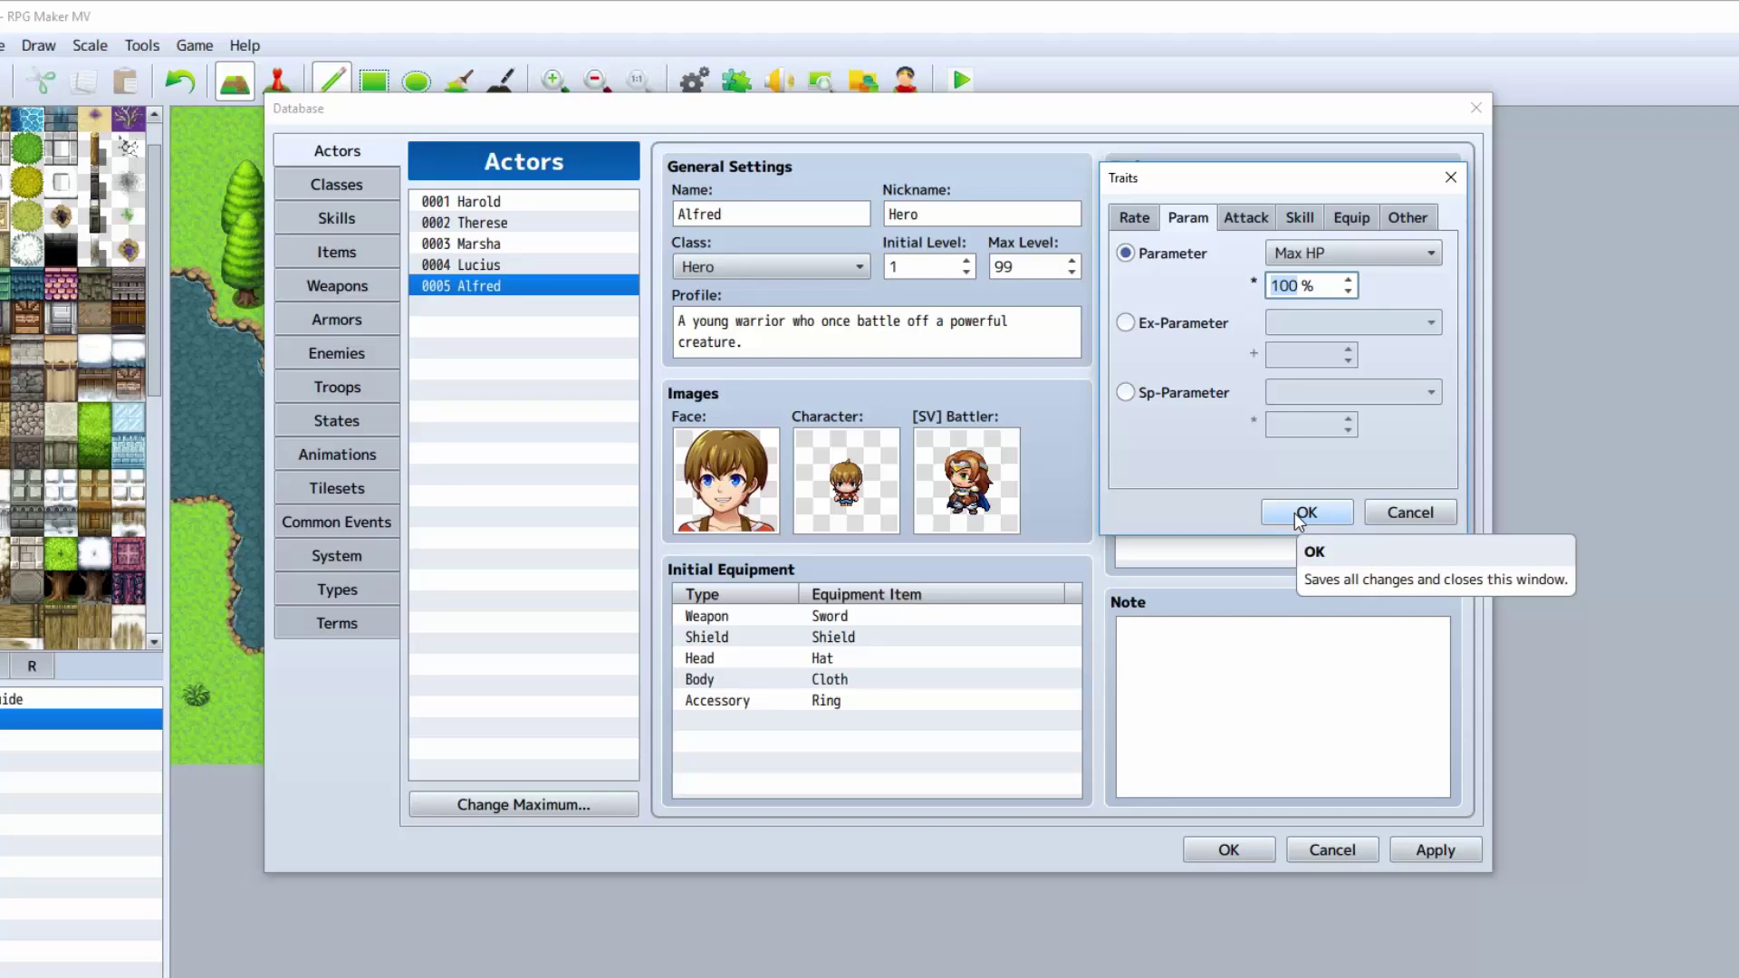
type("200")
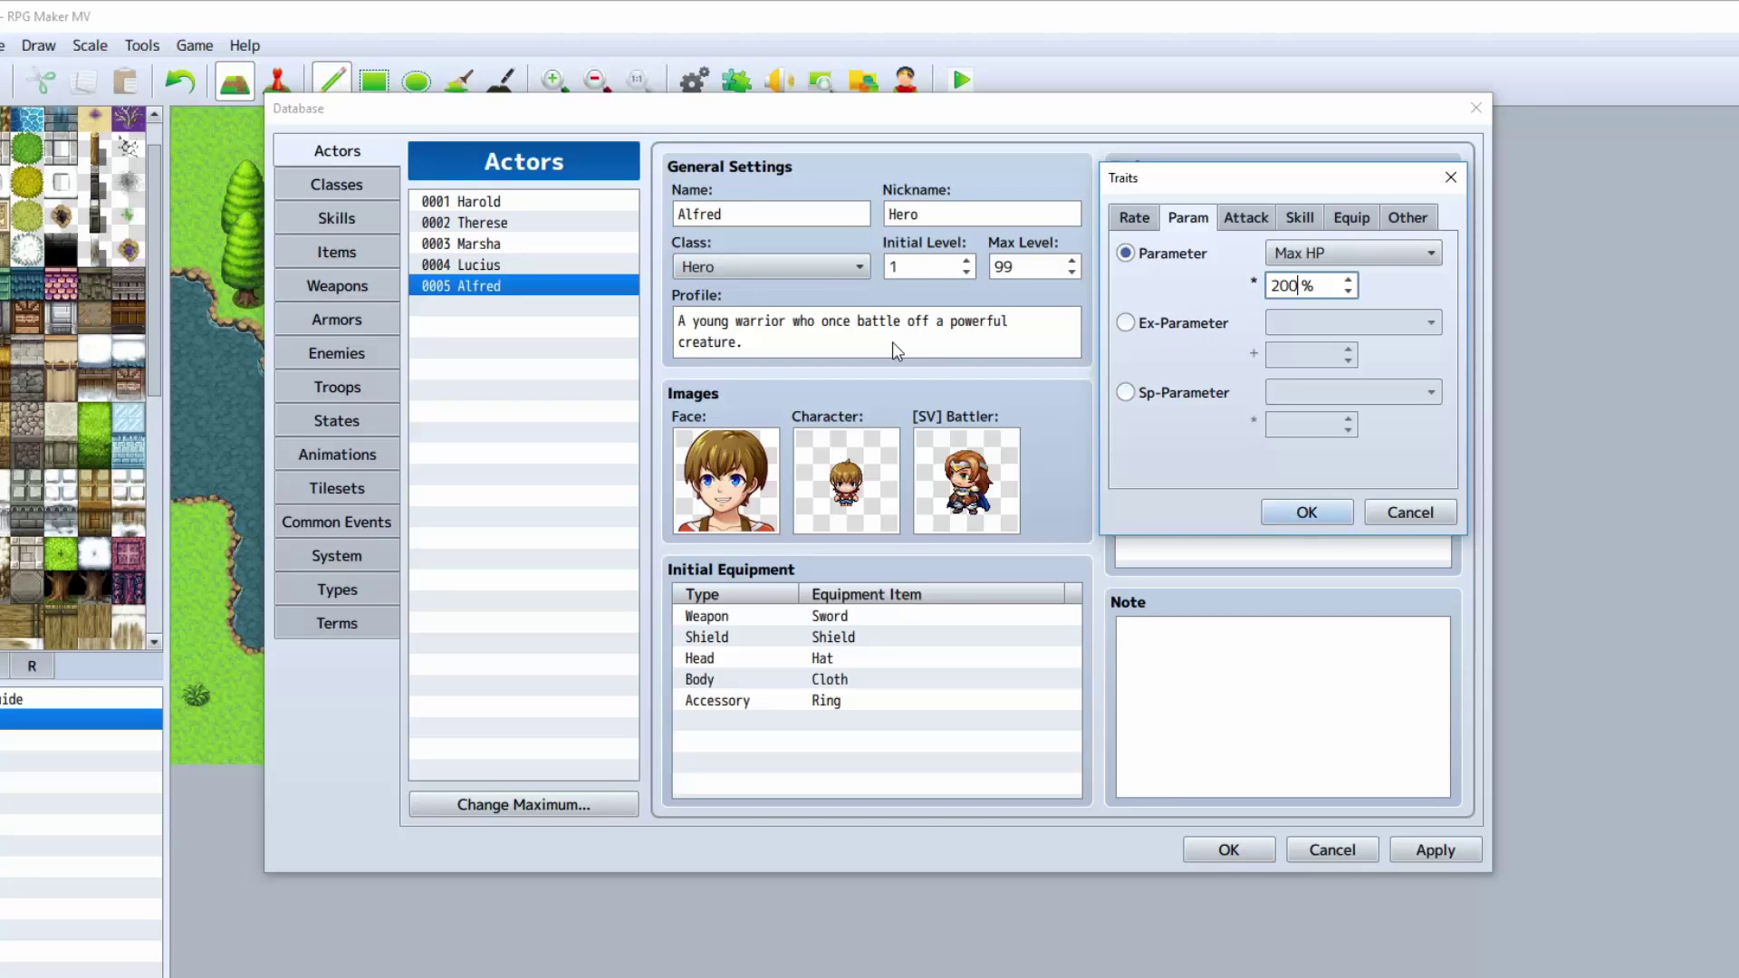
left_click(1297, 250)
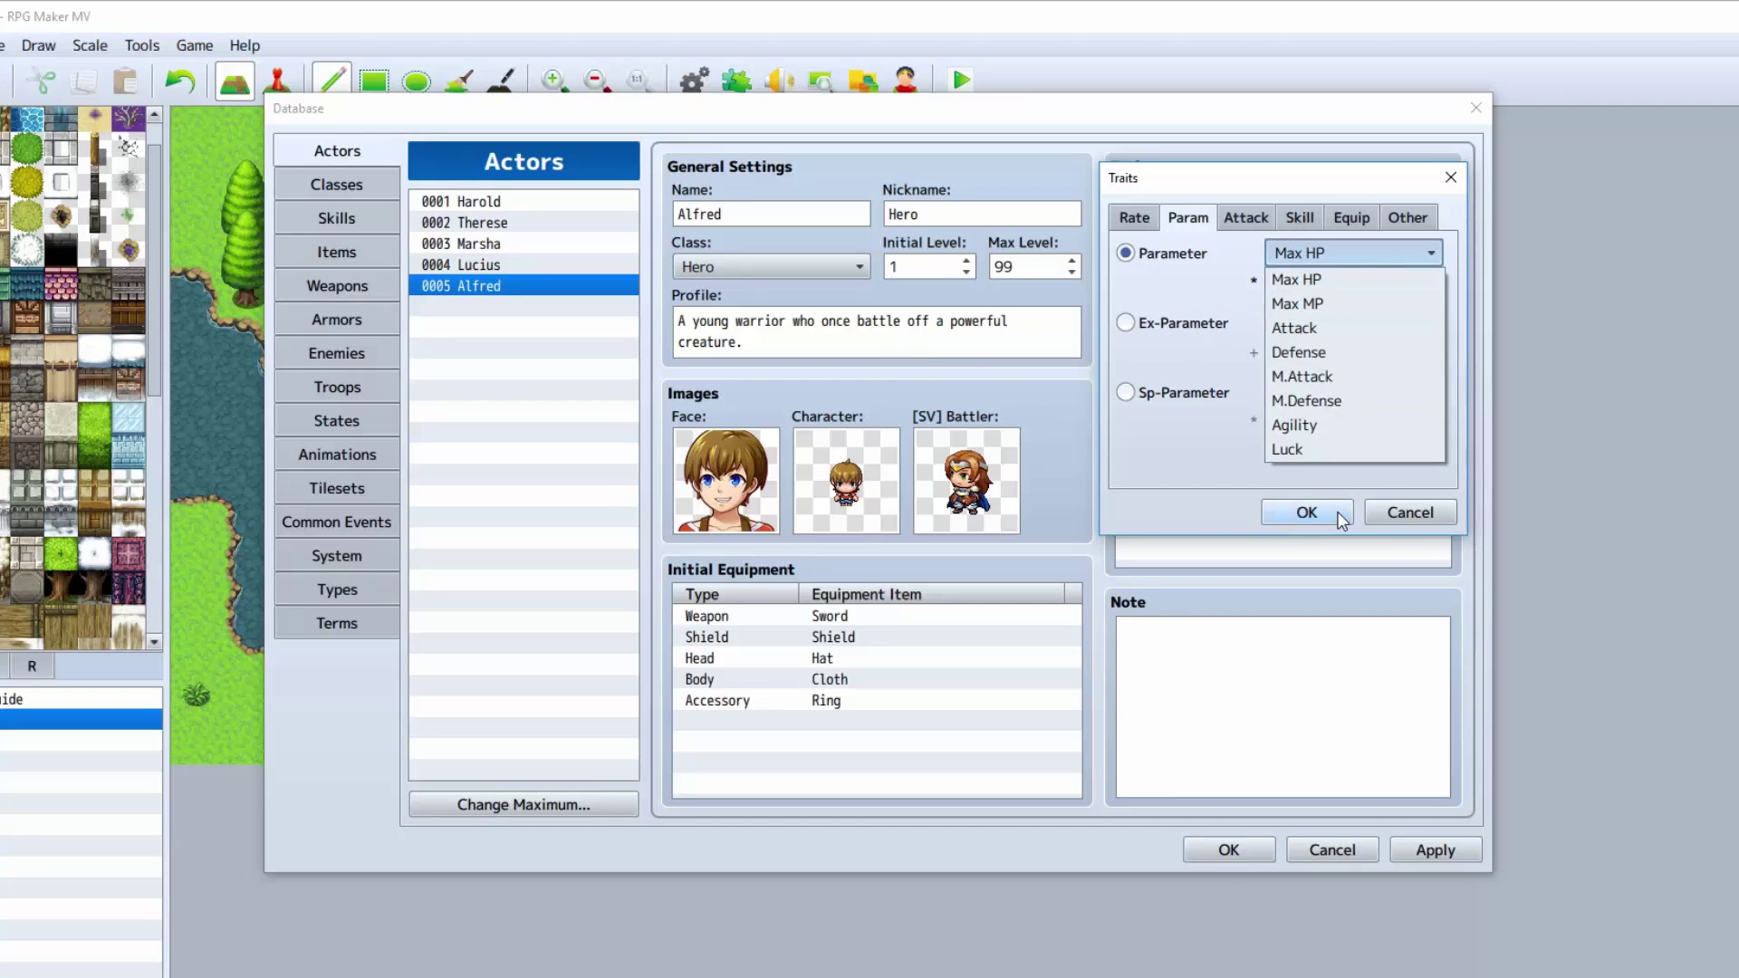
left_click(1259, 335)
Step: Switch the trait to Ex-Parameter, review the available options and choose HP Regeneration
left_click(1177, 323)
left_click(1332, 322)
left_click(1349, 325)
left_click(1328, 323)
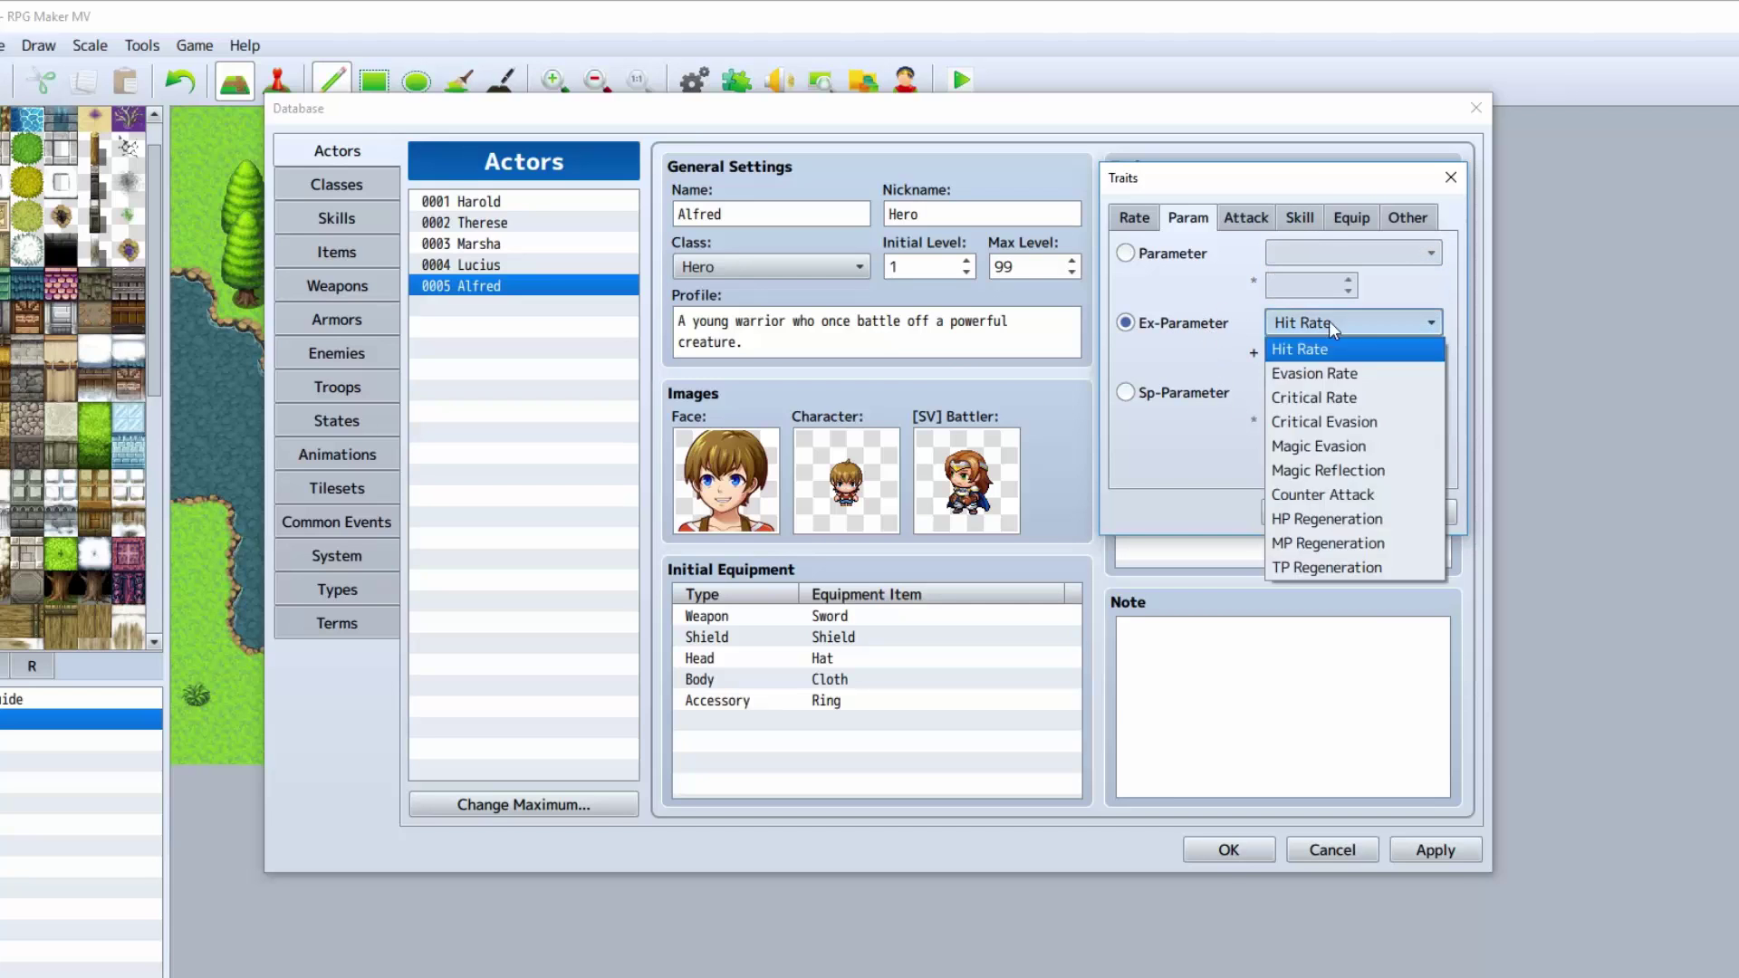
left_click(1329, 323)
left_click(1330, 323)
left_click(1313, 520)
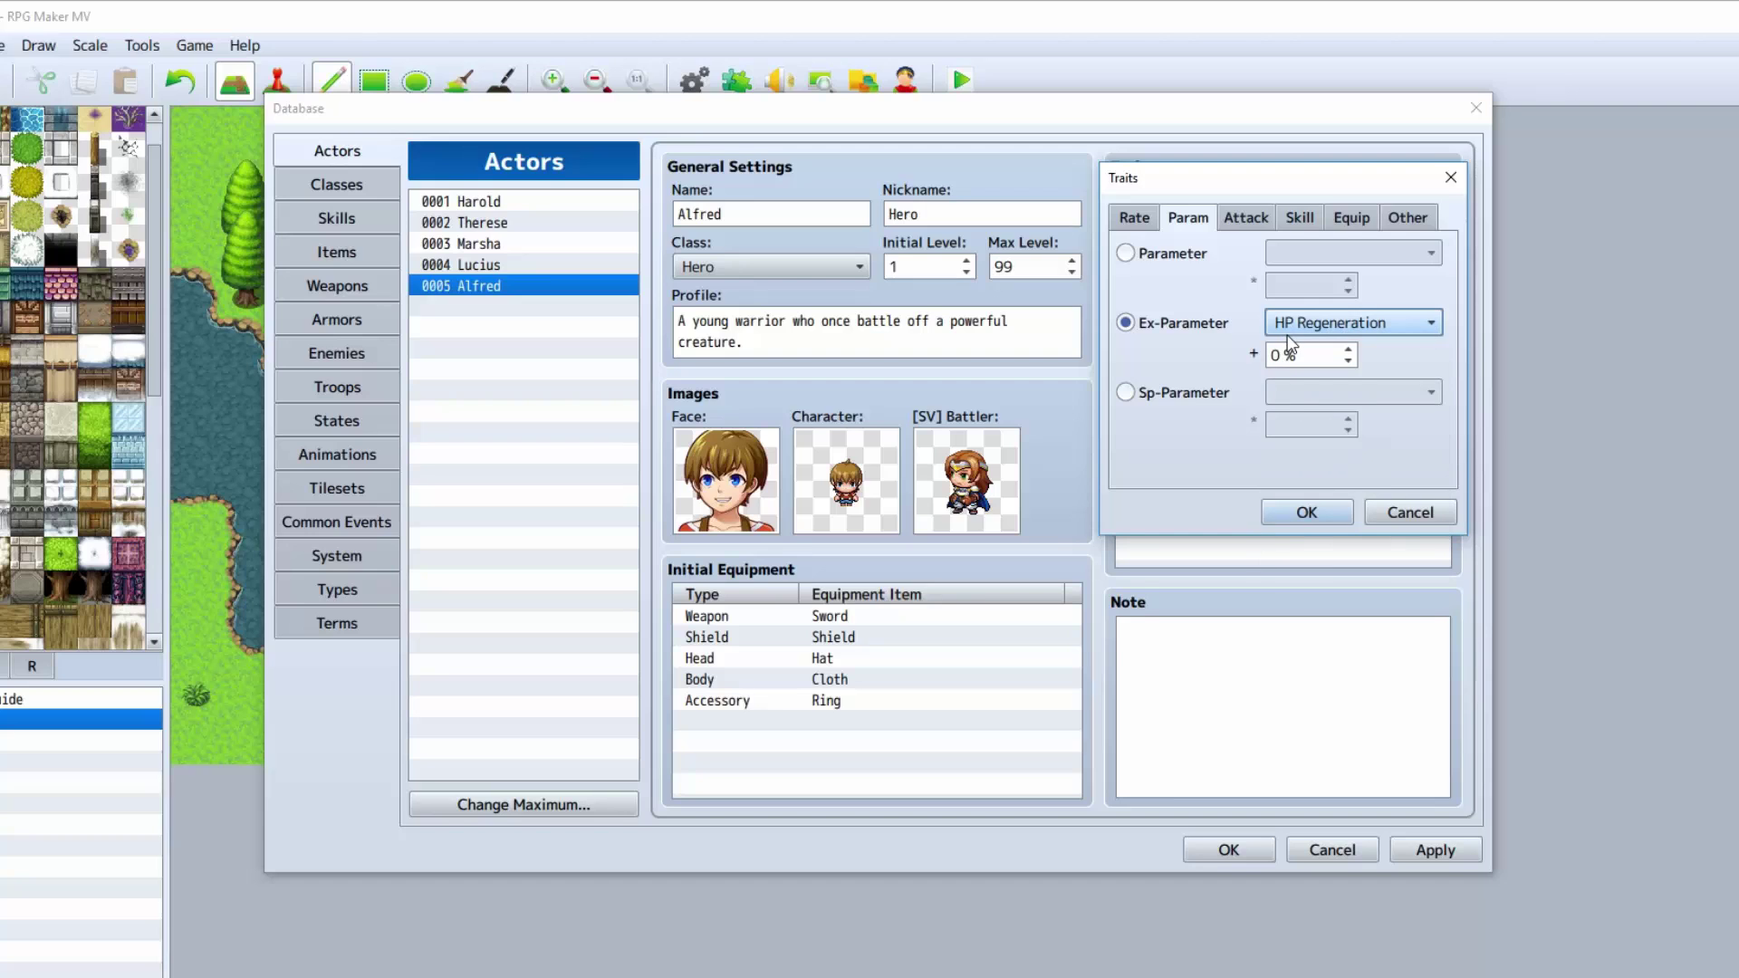
Step: Try Counter Attack and Magic Reflection as the trait's Ex-Parameter and review the other choices
left_click(1317, 323)
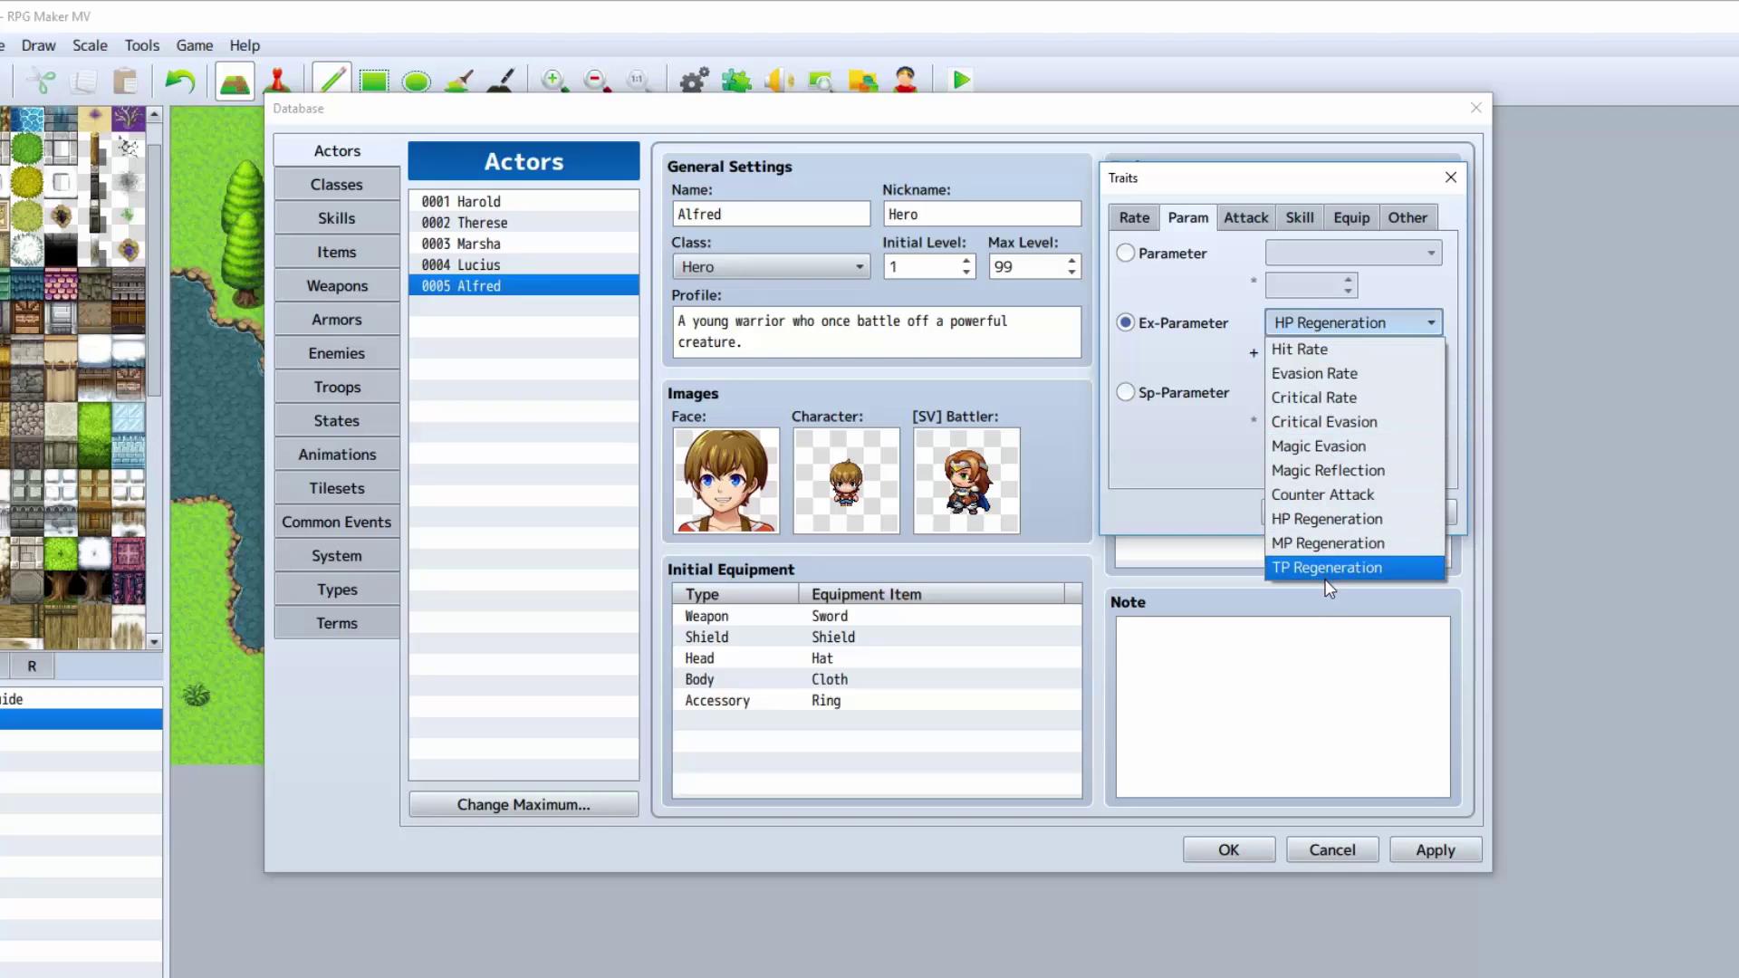
left_click(1327, 494)
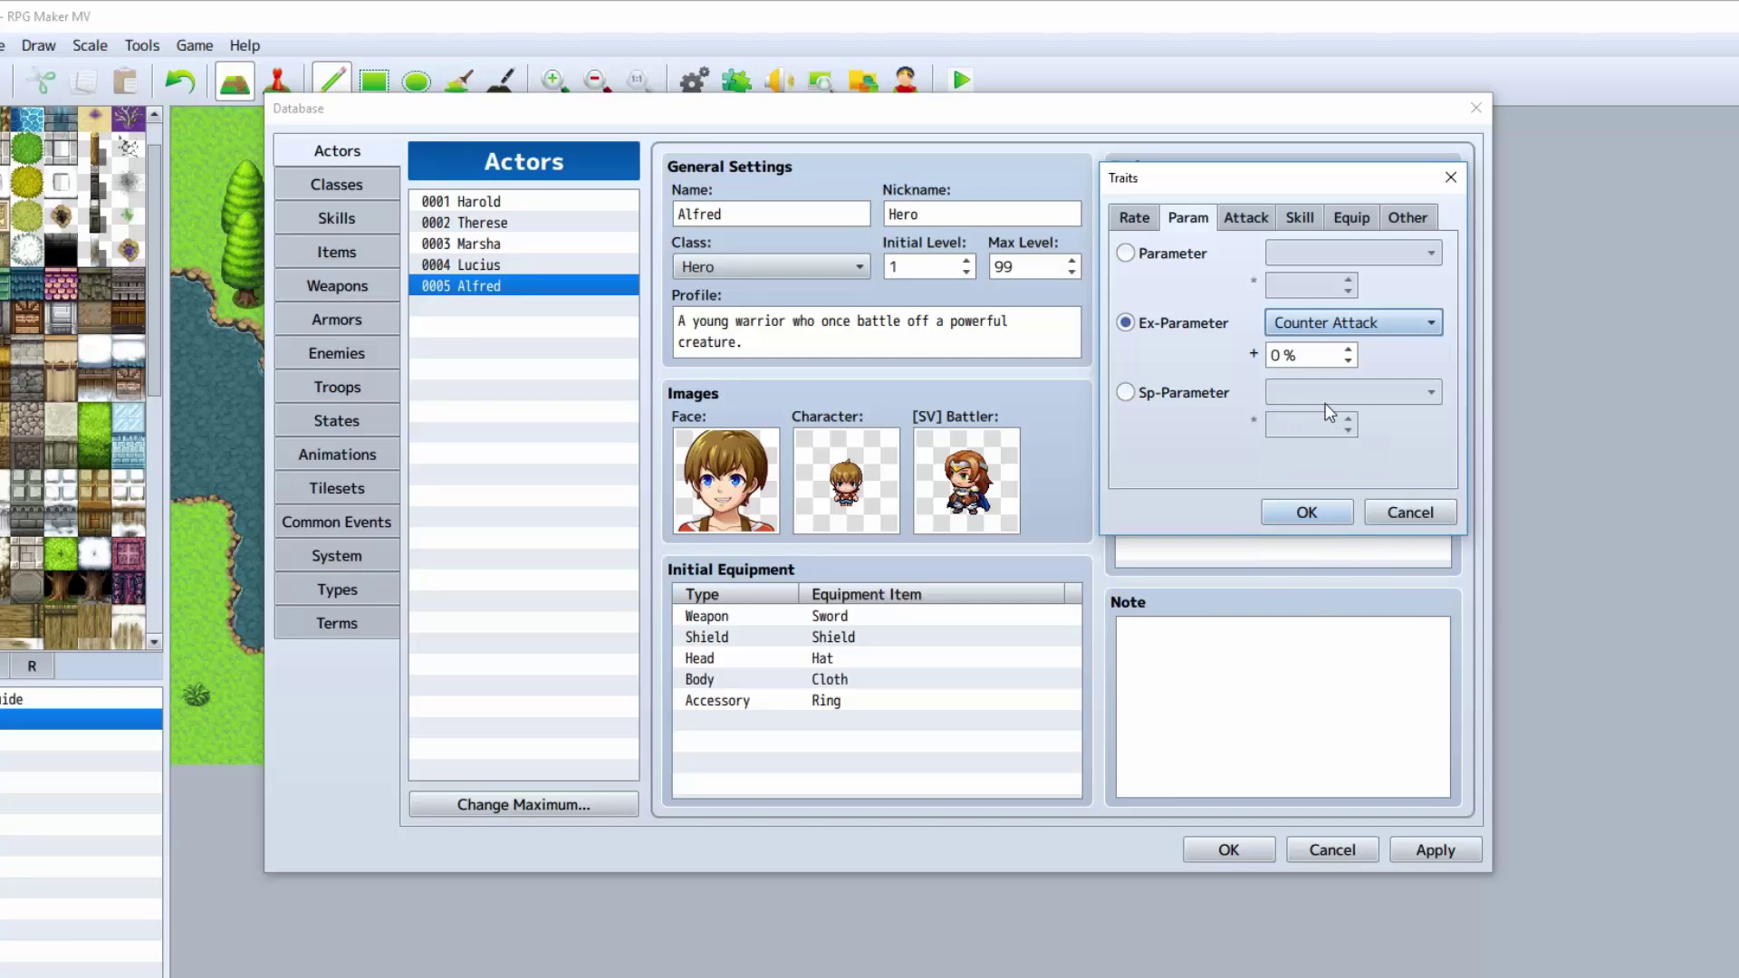
left_click(1300, 334)
left_click(1361, 468)
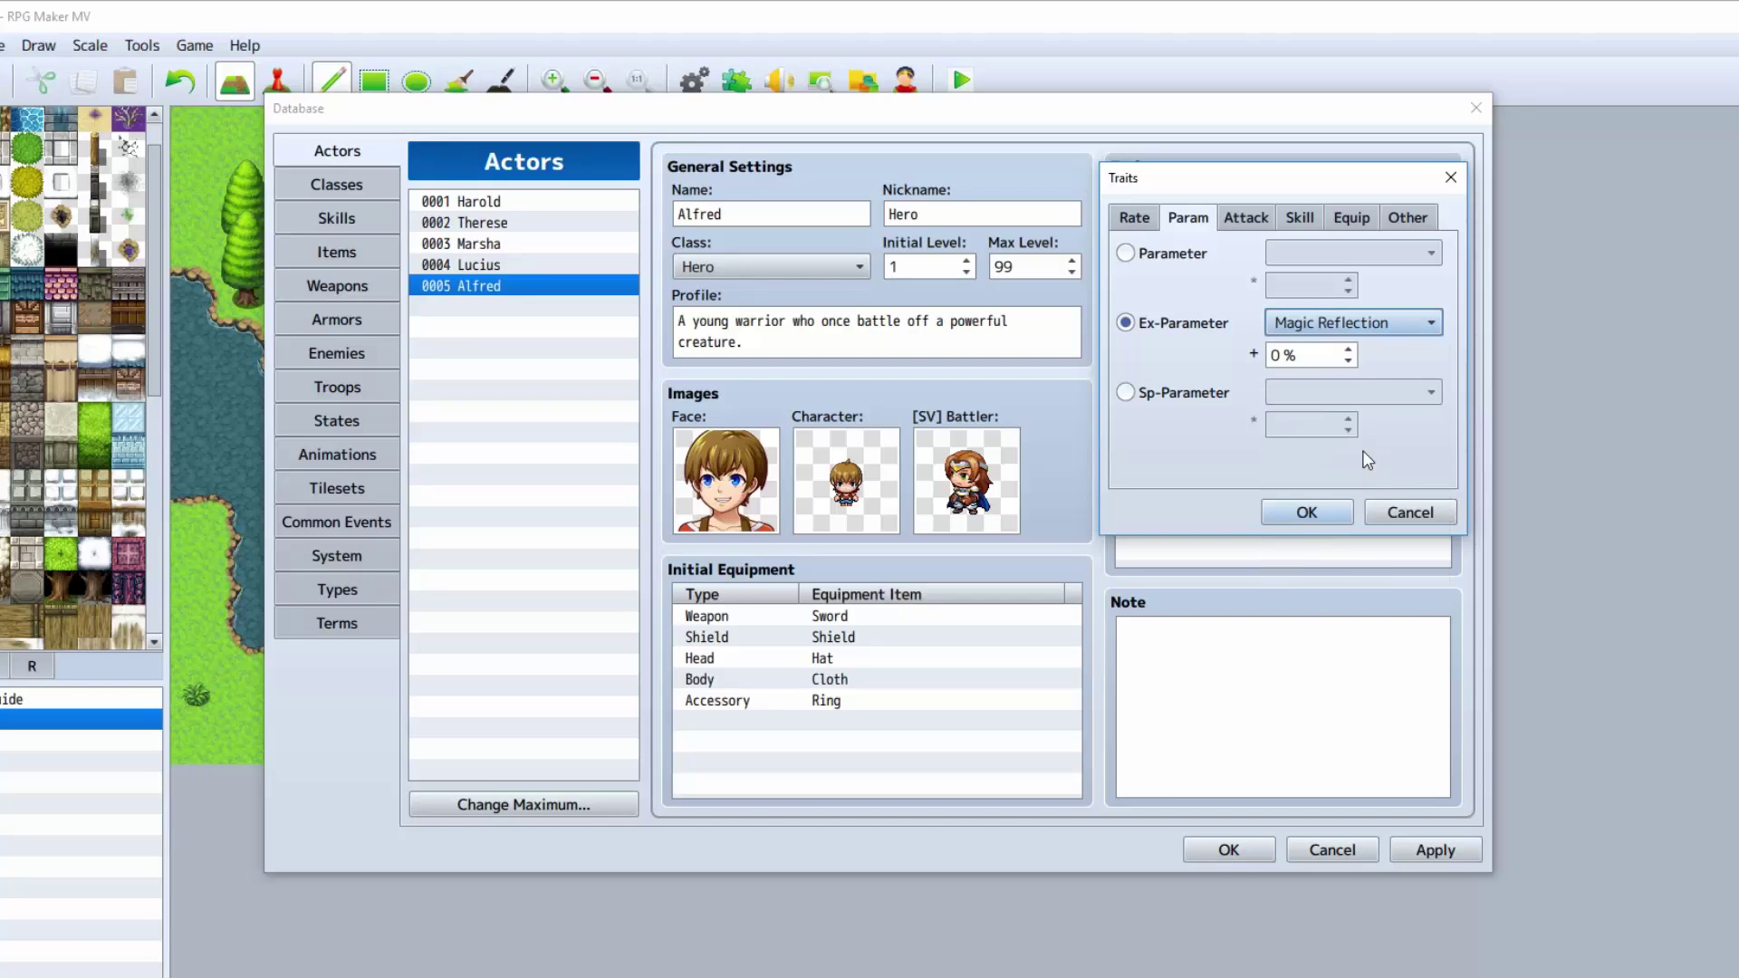
left_click(1358, 328)
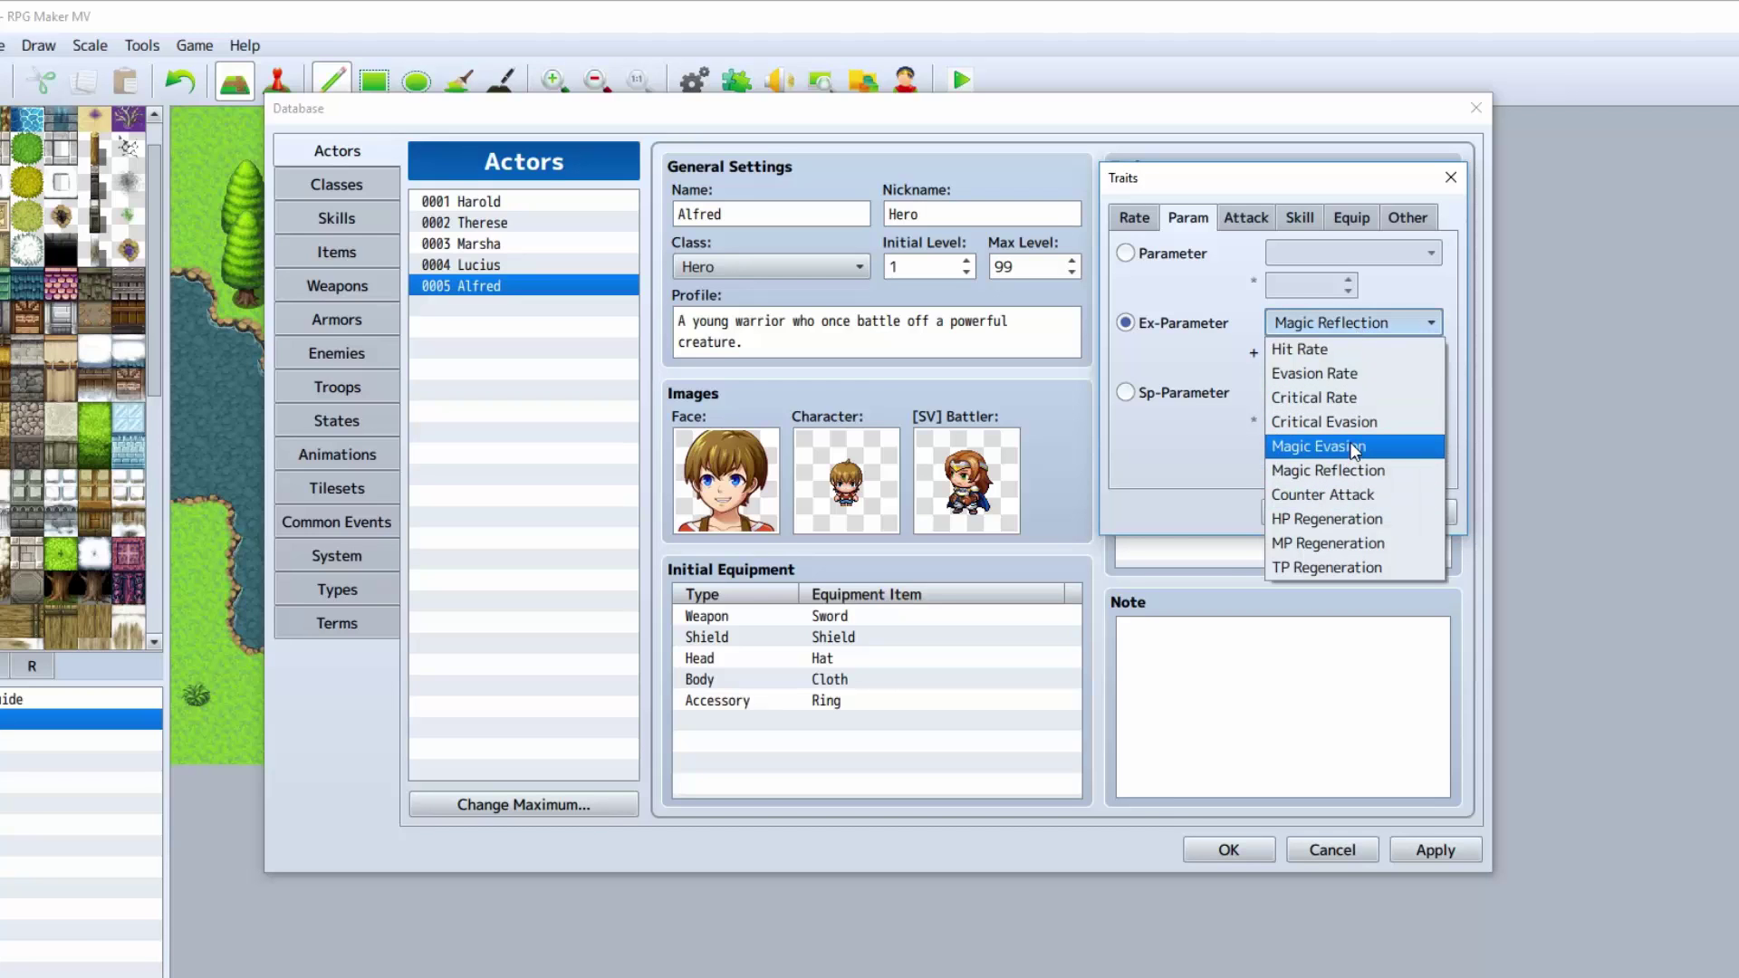
left_click(1327, 327)
Step: Switch the trait to Sp-Parameter and try the Guard Effect and Recovery Effect options
left_click(1213, 392)
left_click(1360, 393)
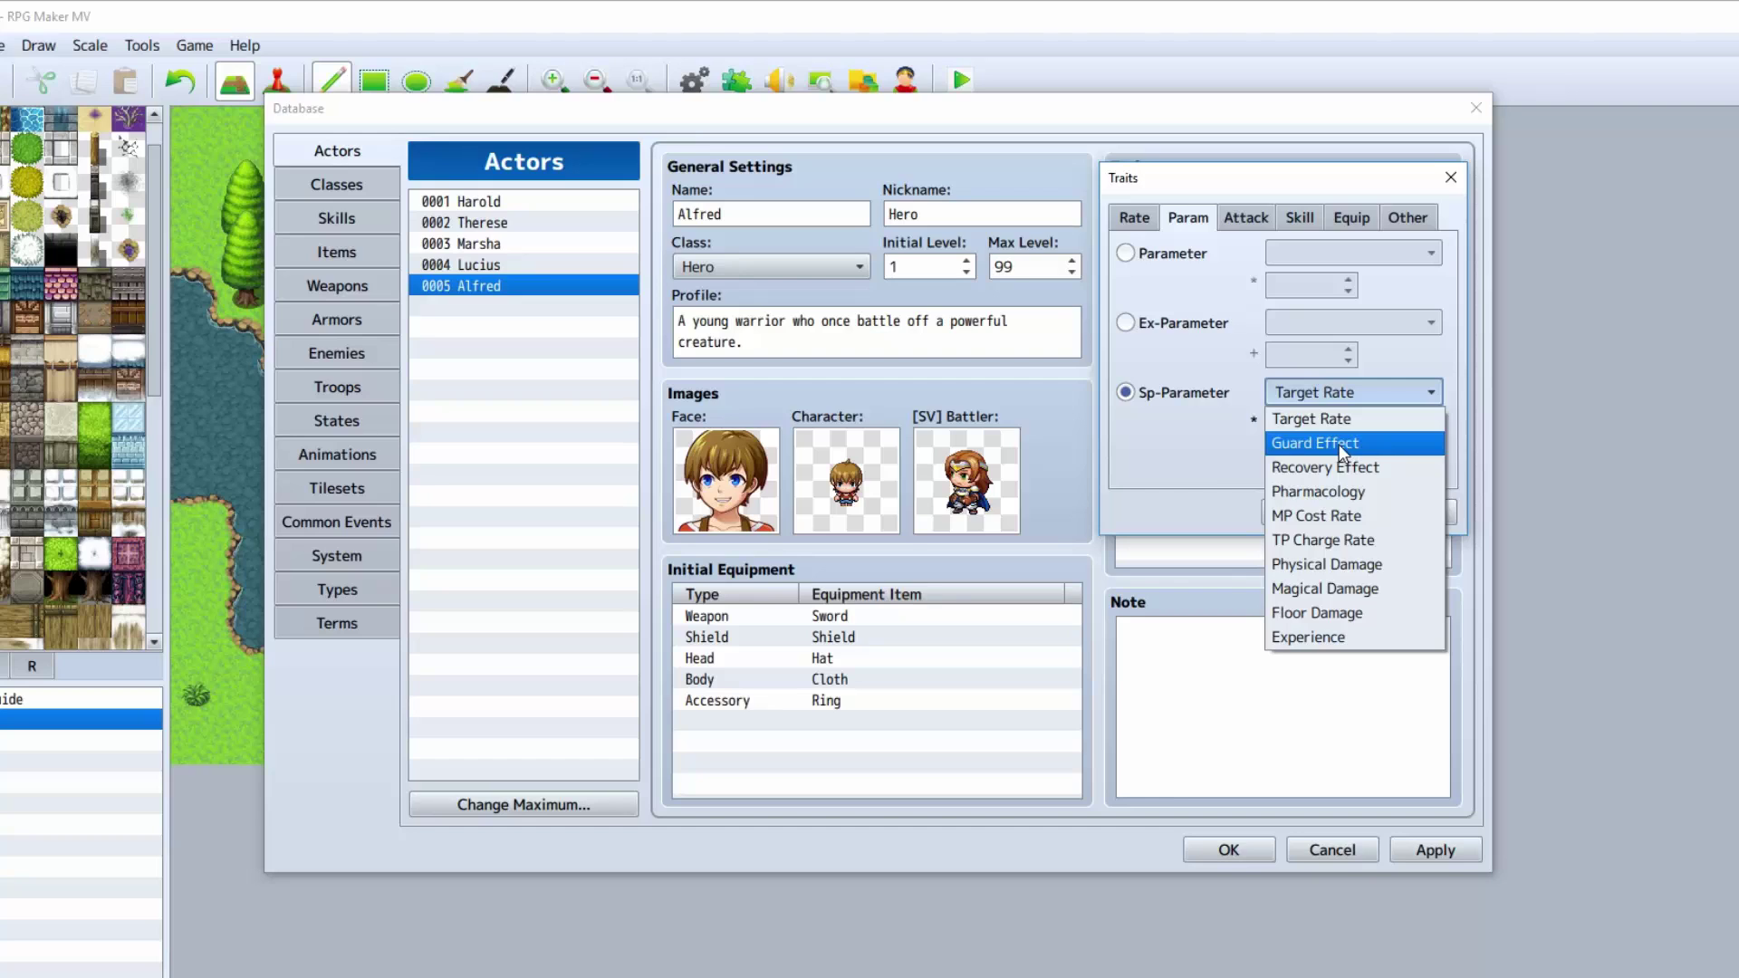
left_click(1341, 450)
left_click(1319, 389)
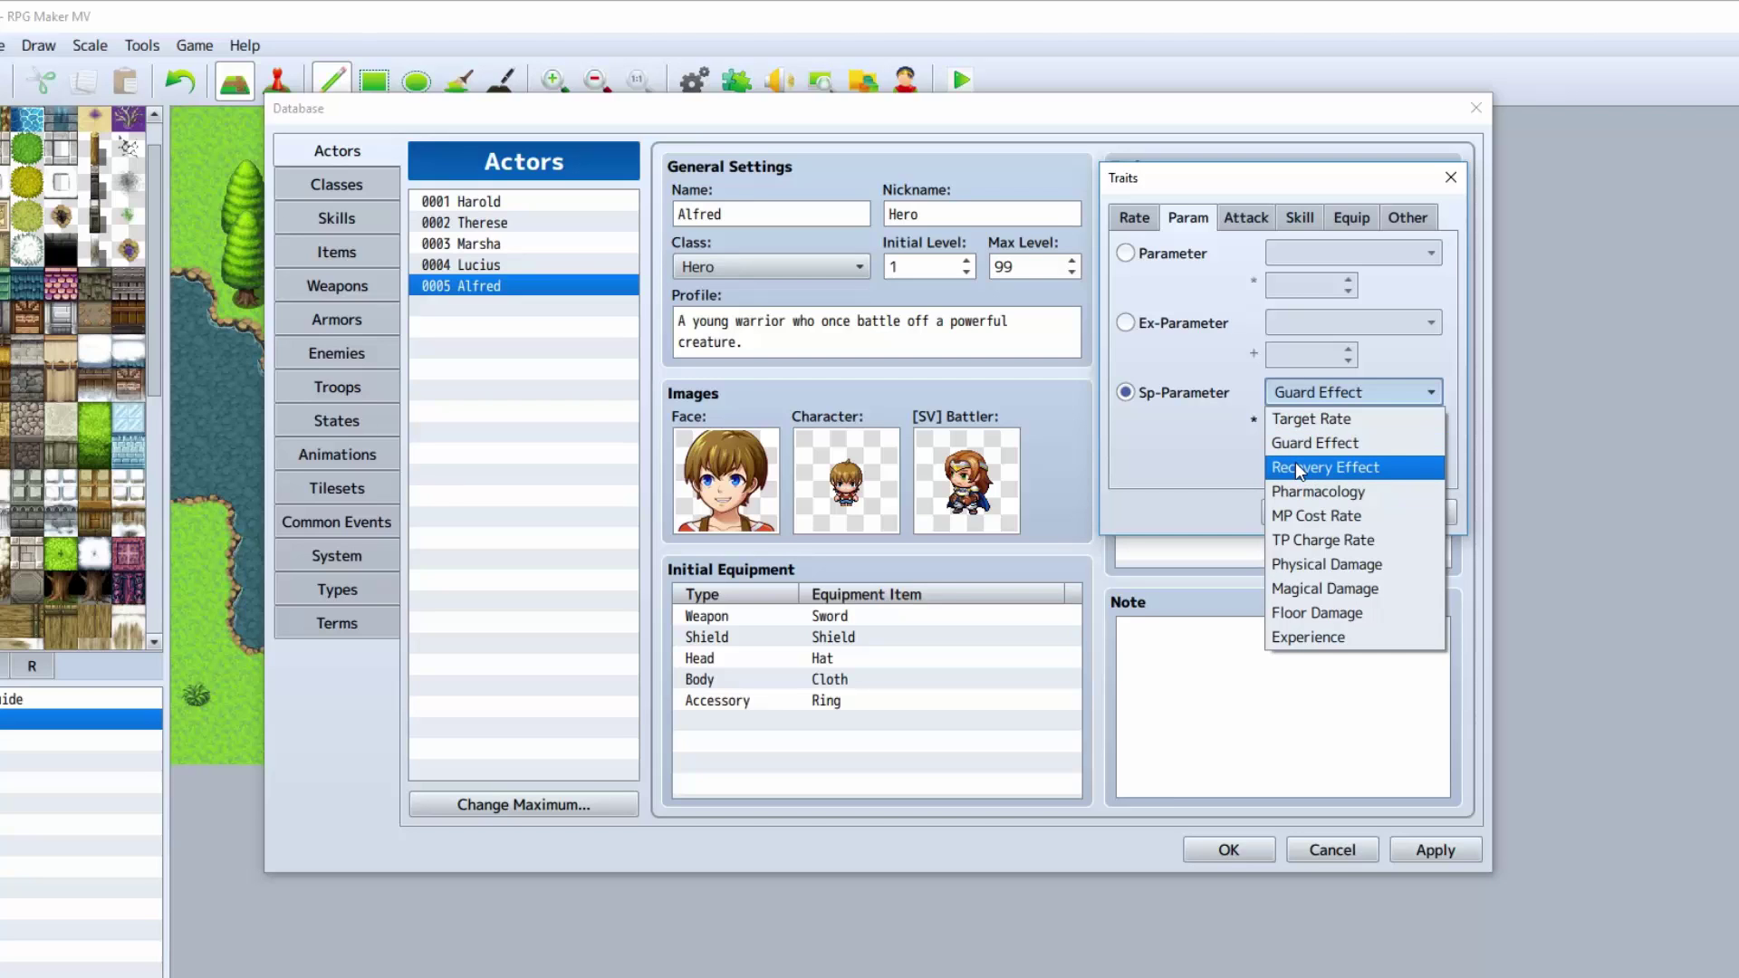
left_click(1297, 466)
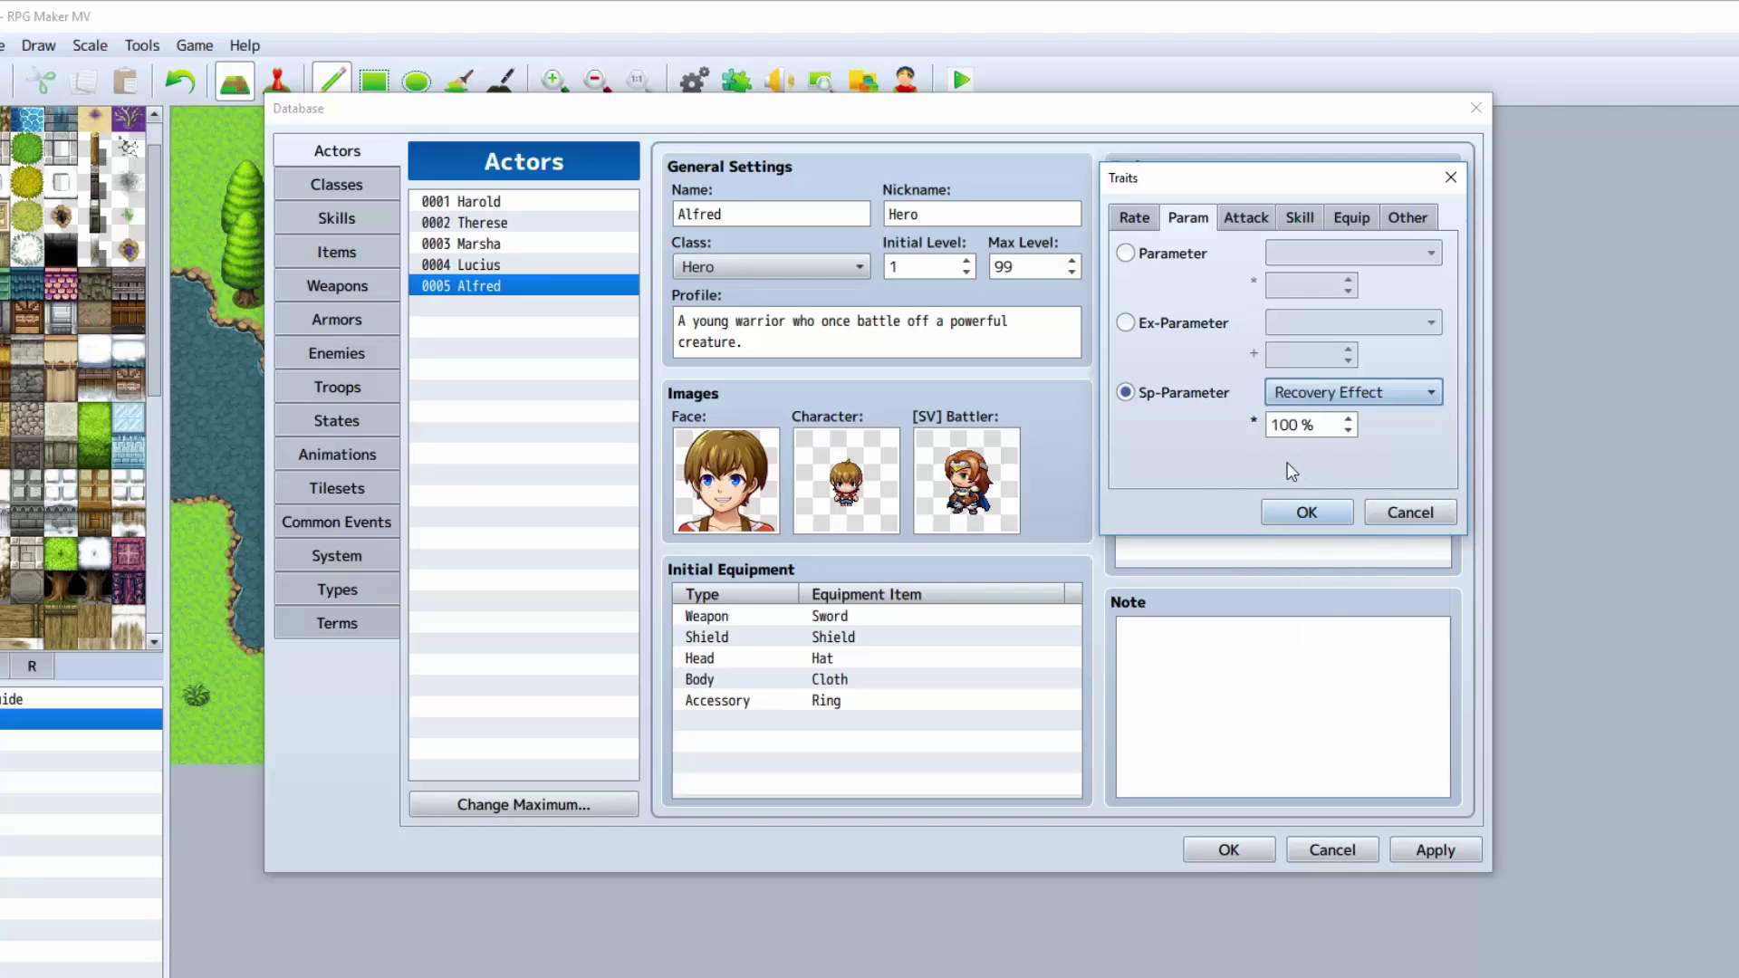
Step: Choose Pharmacology as the trait's Sp-Parameter and open its percentage for editing
left_click(1333, 385)
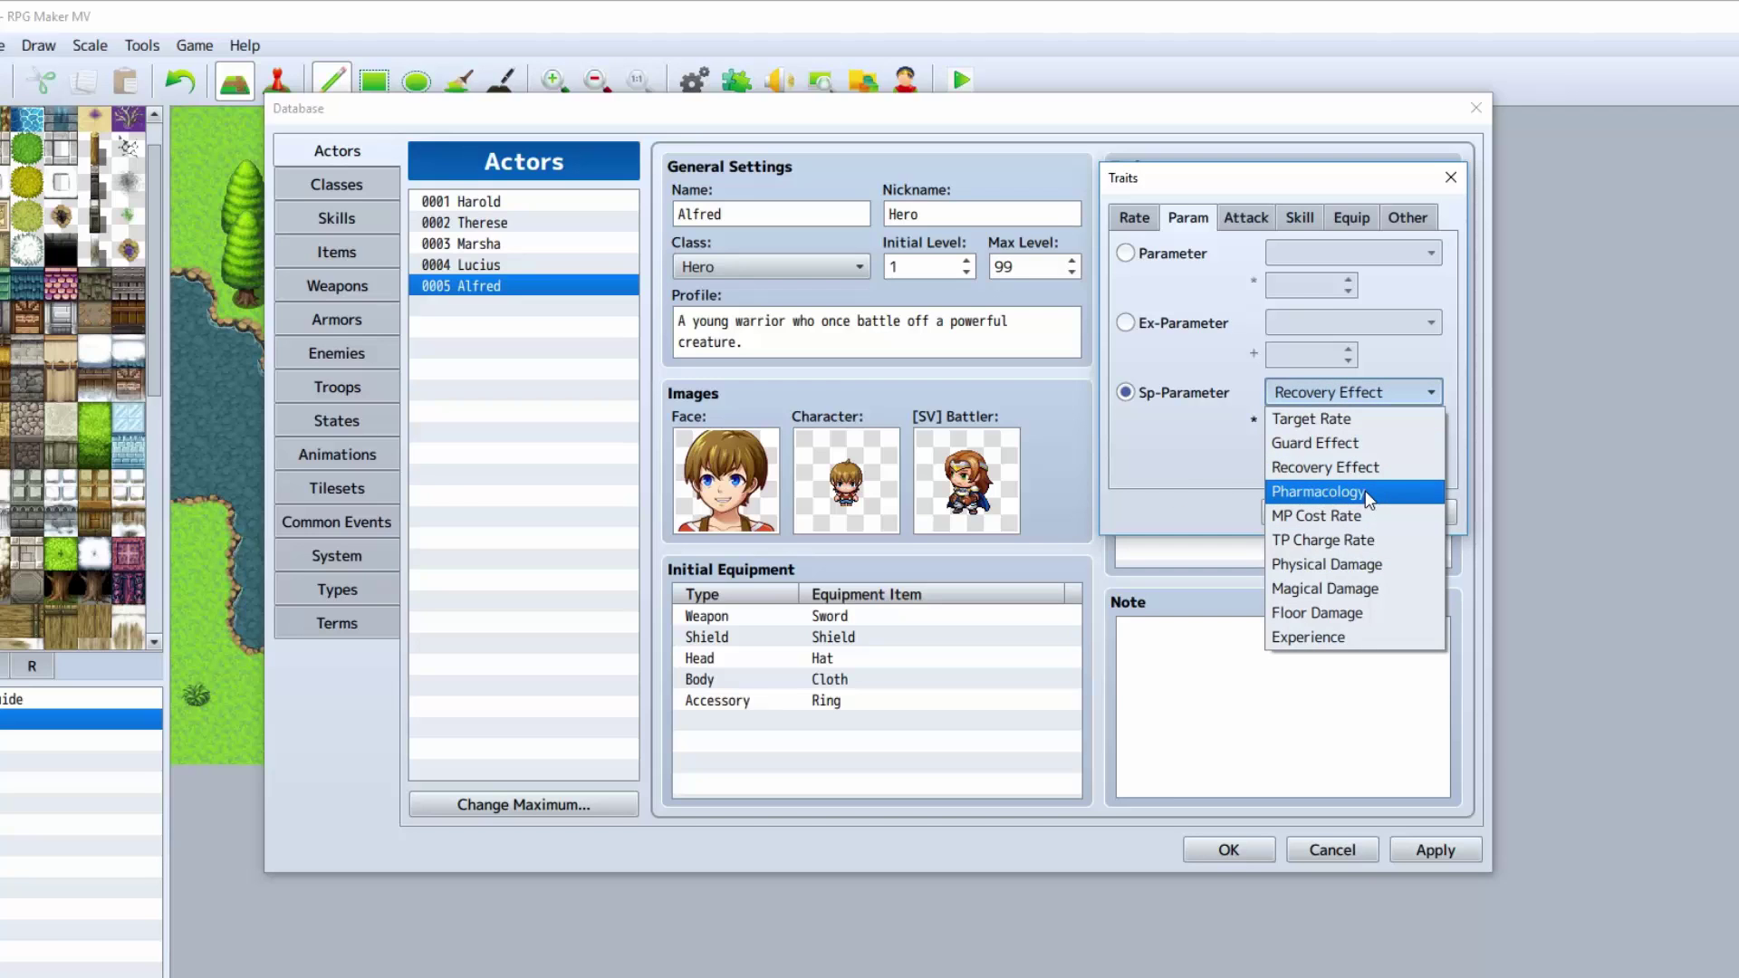
left_click(1358, 491)
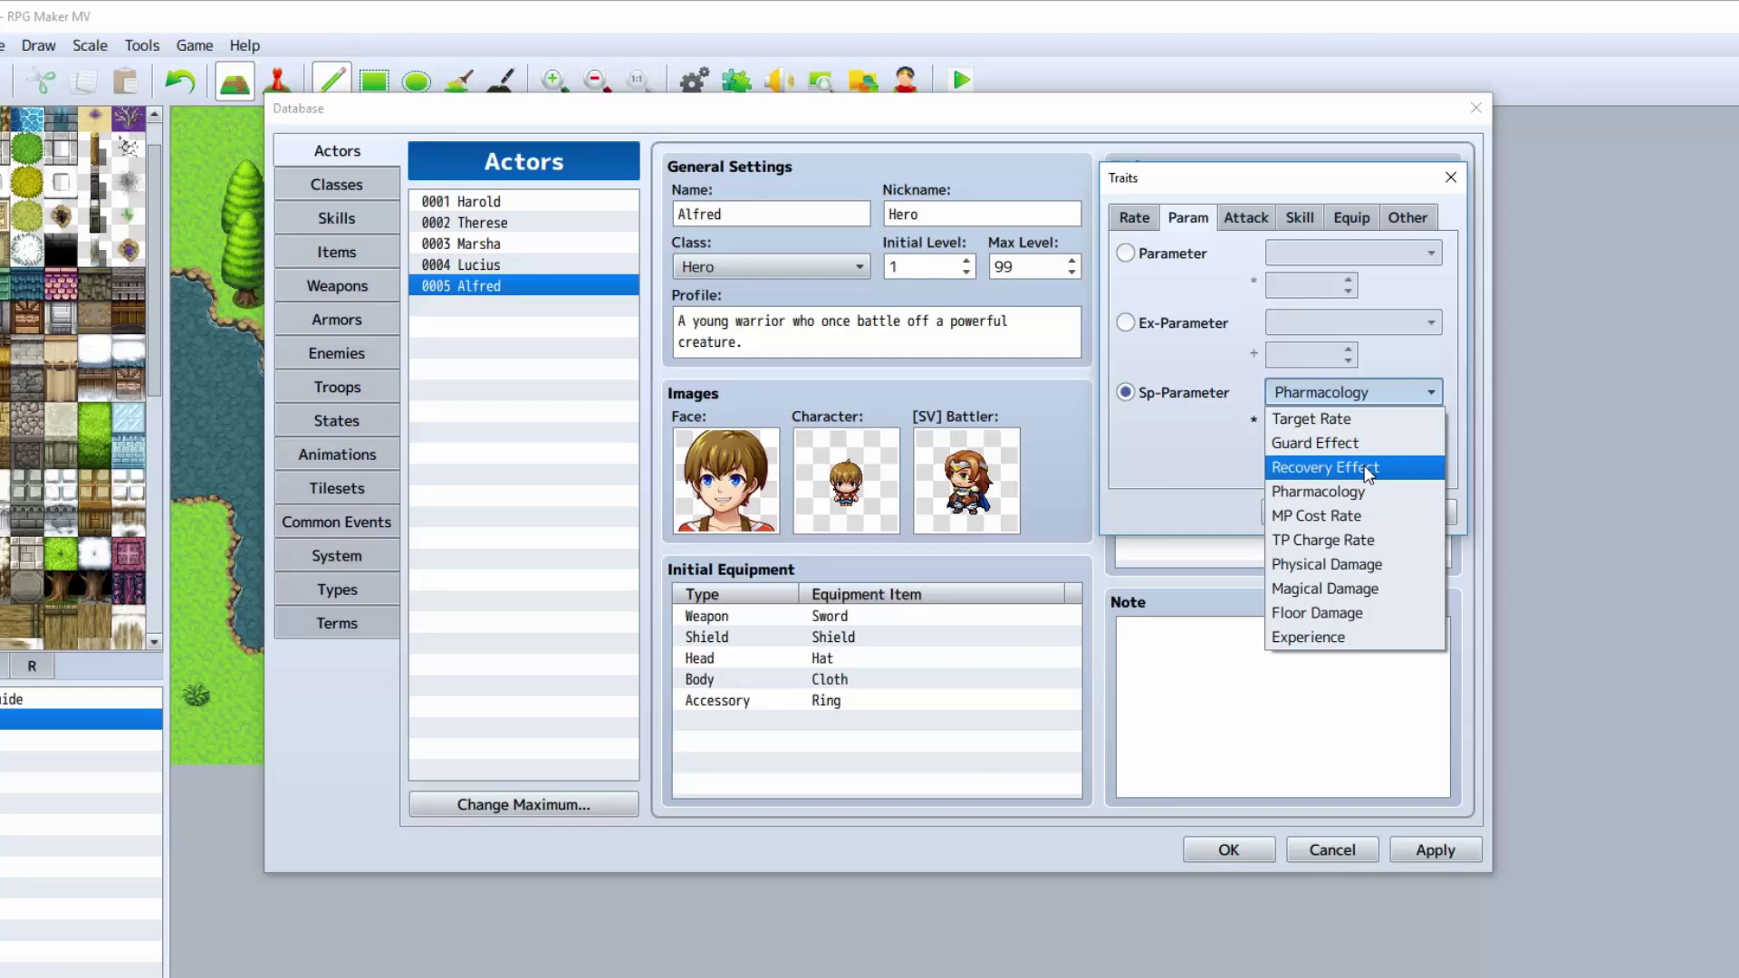
left_click(1333, 498)
double_click(1290, 424)
left_click(1290, 424)
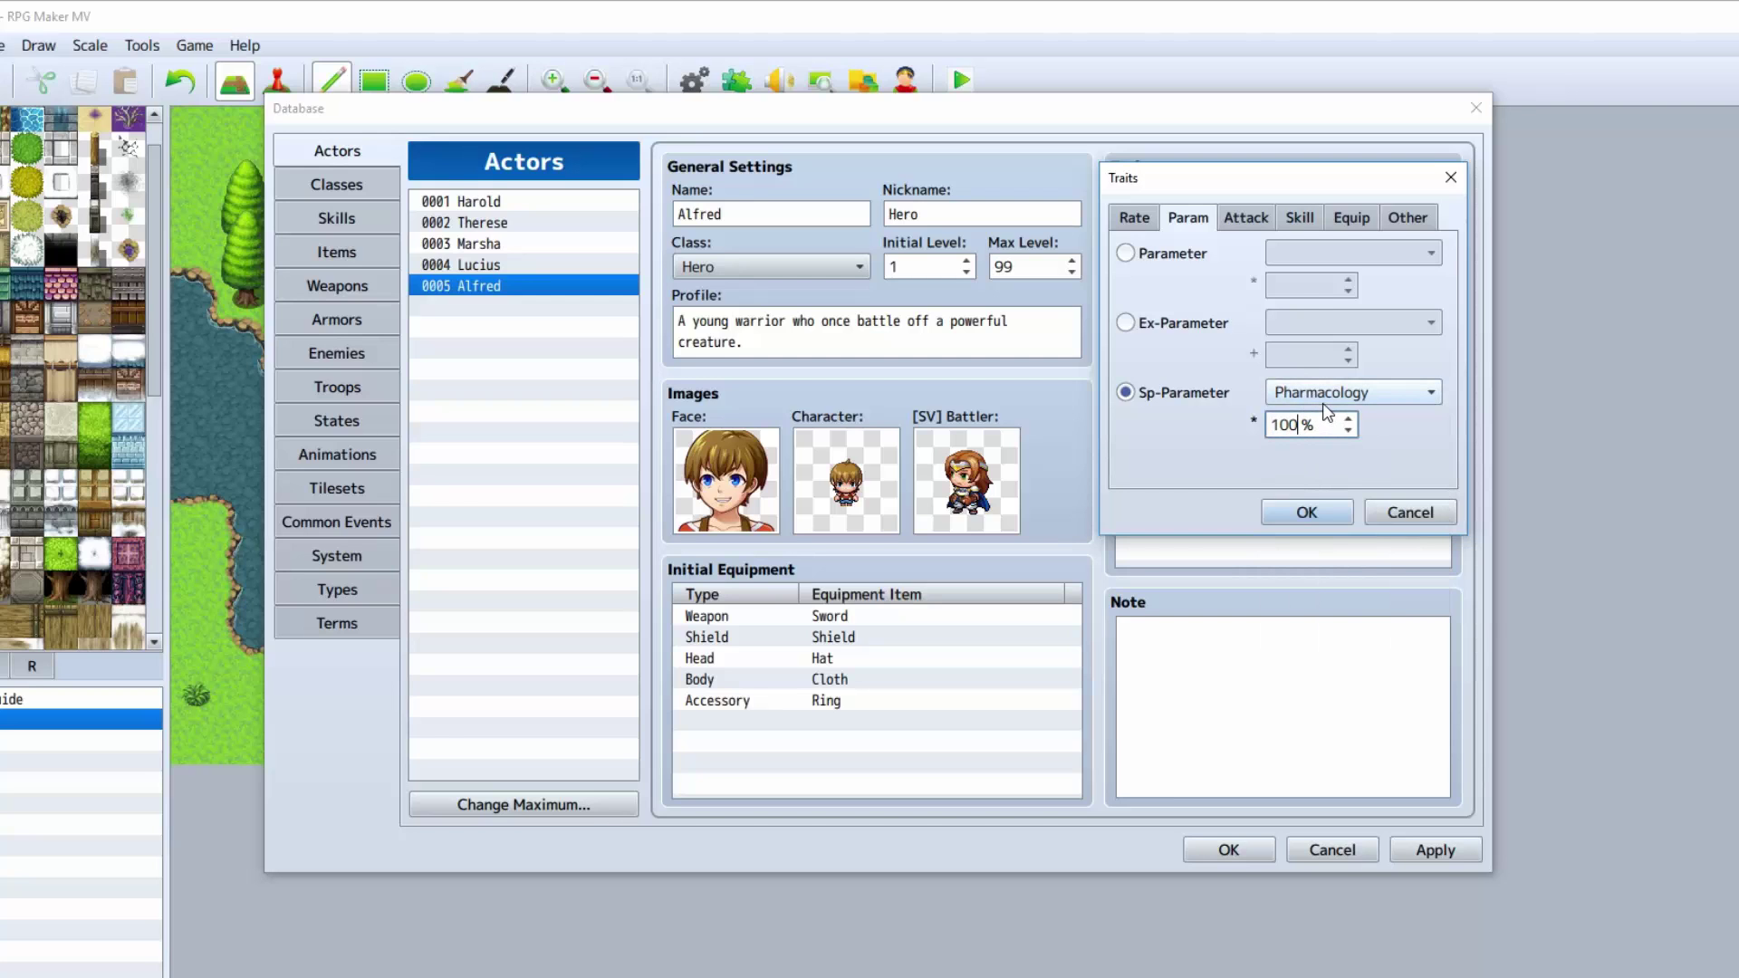
Step: Try MP Cost Rate, TP Charge Rate and Physical Damage in turn as the trait's Sp-Parameter
left_click(1323, 405)
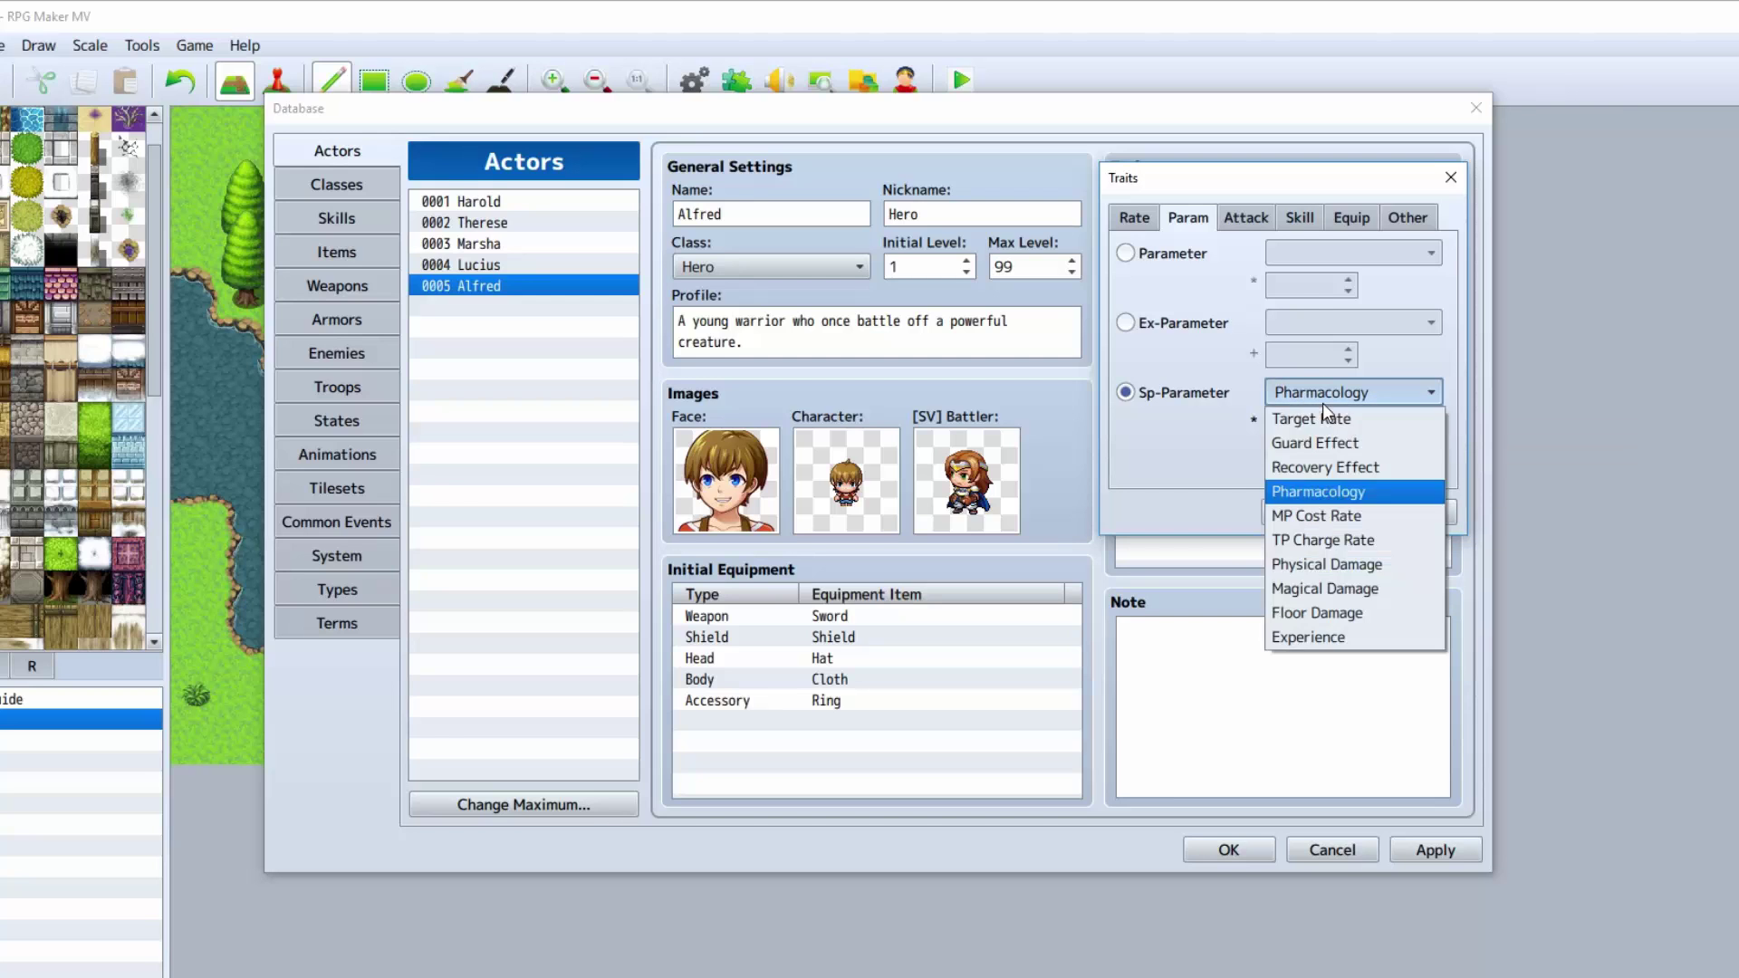
left_click(1340, 522)
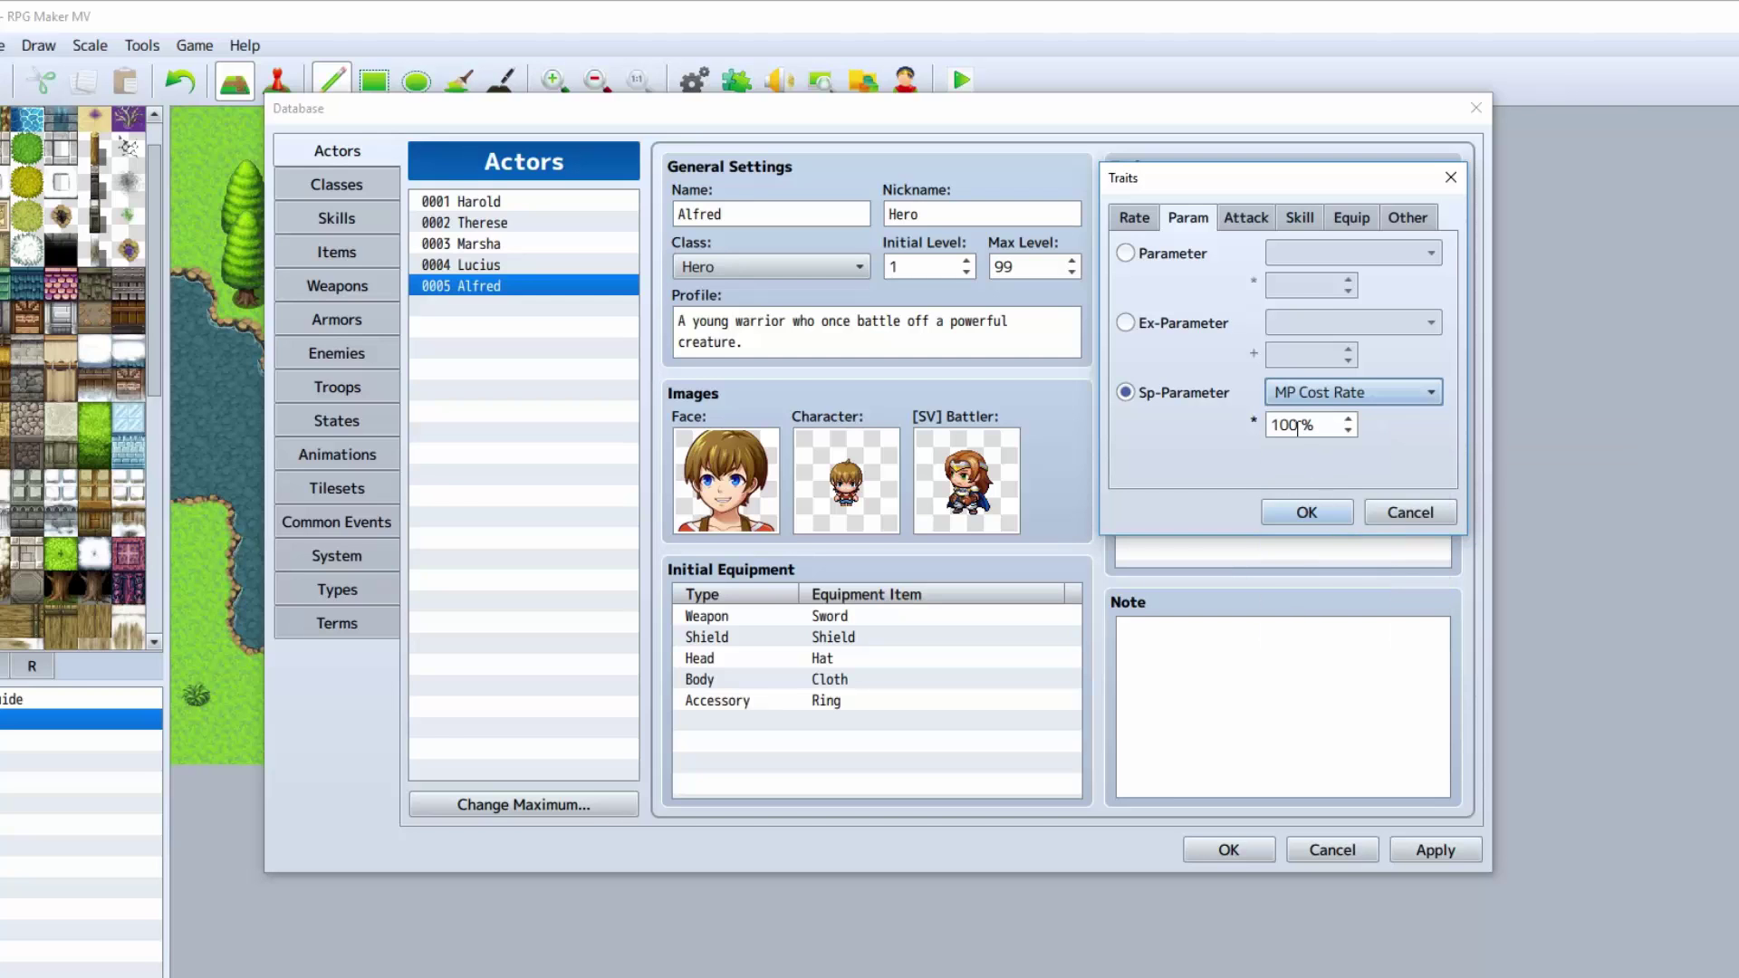
left_click(1313, 391)
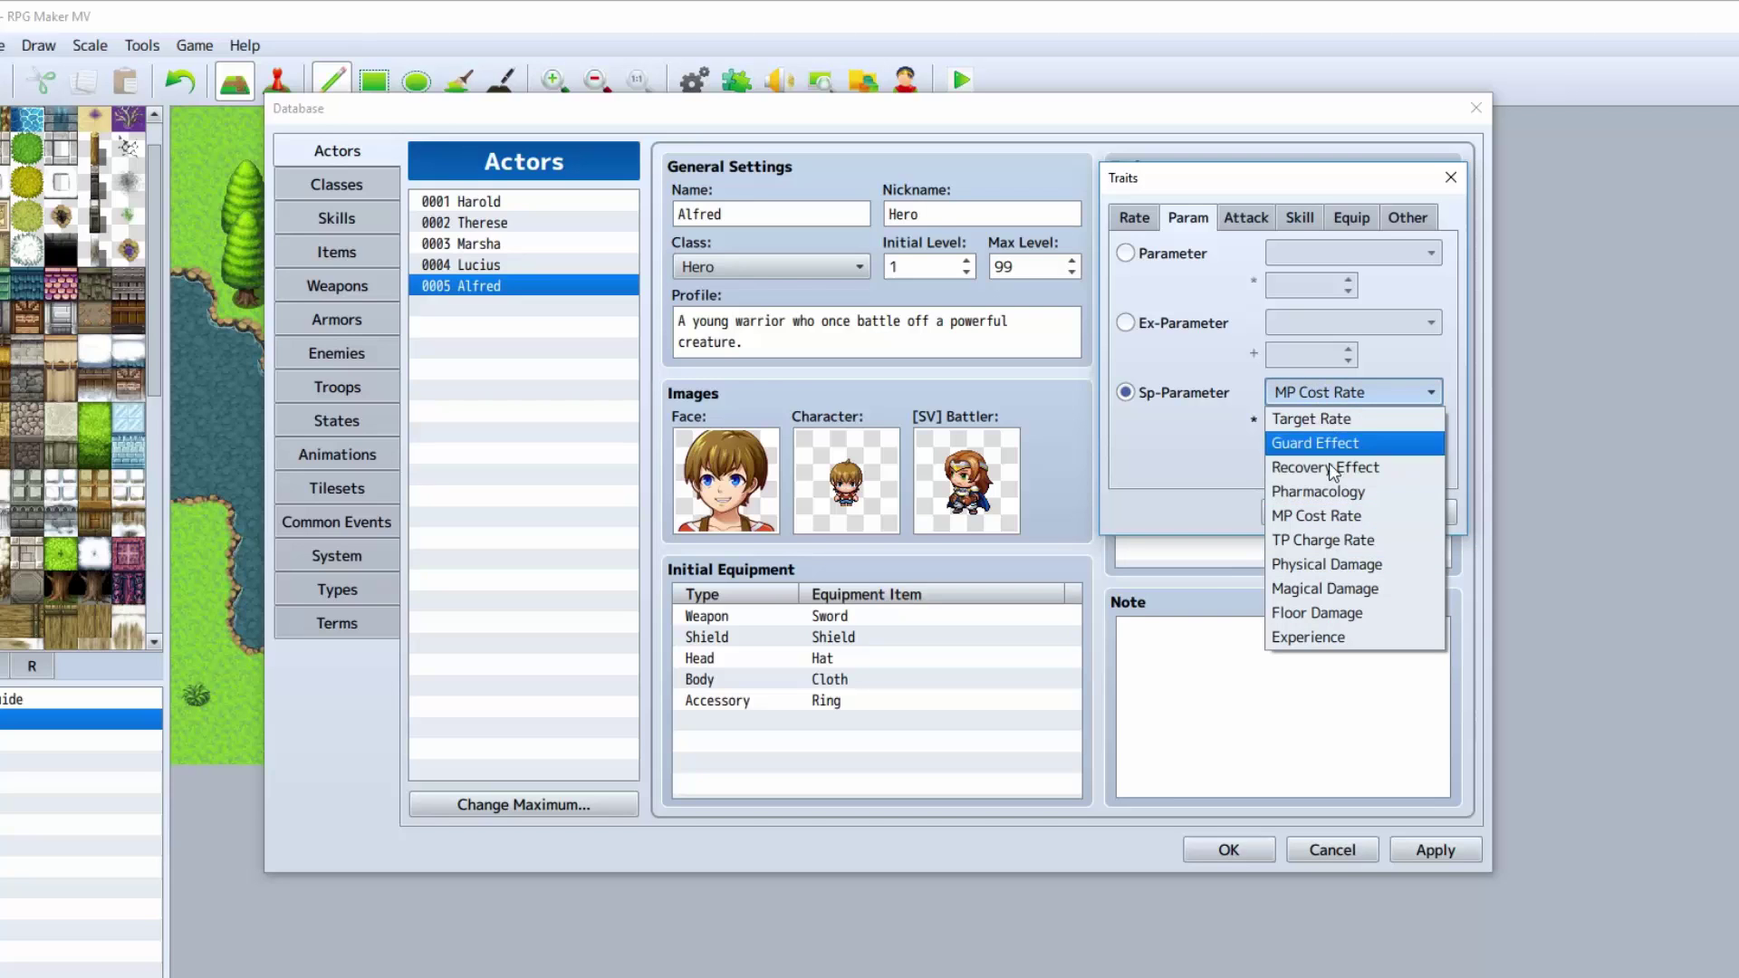
left_click(1329, 540)
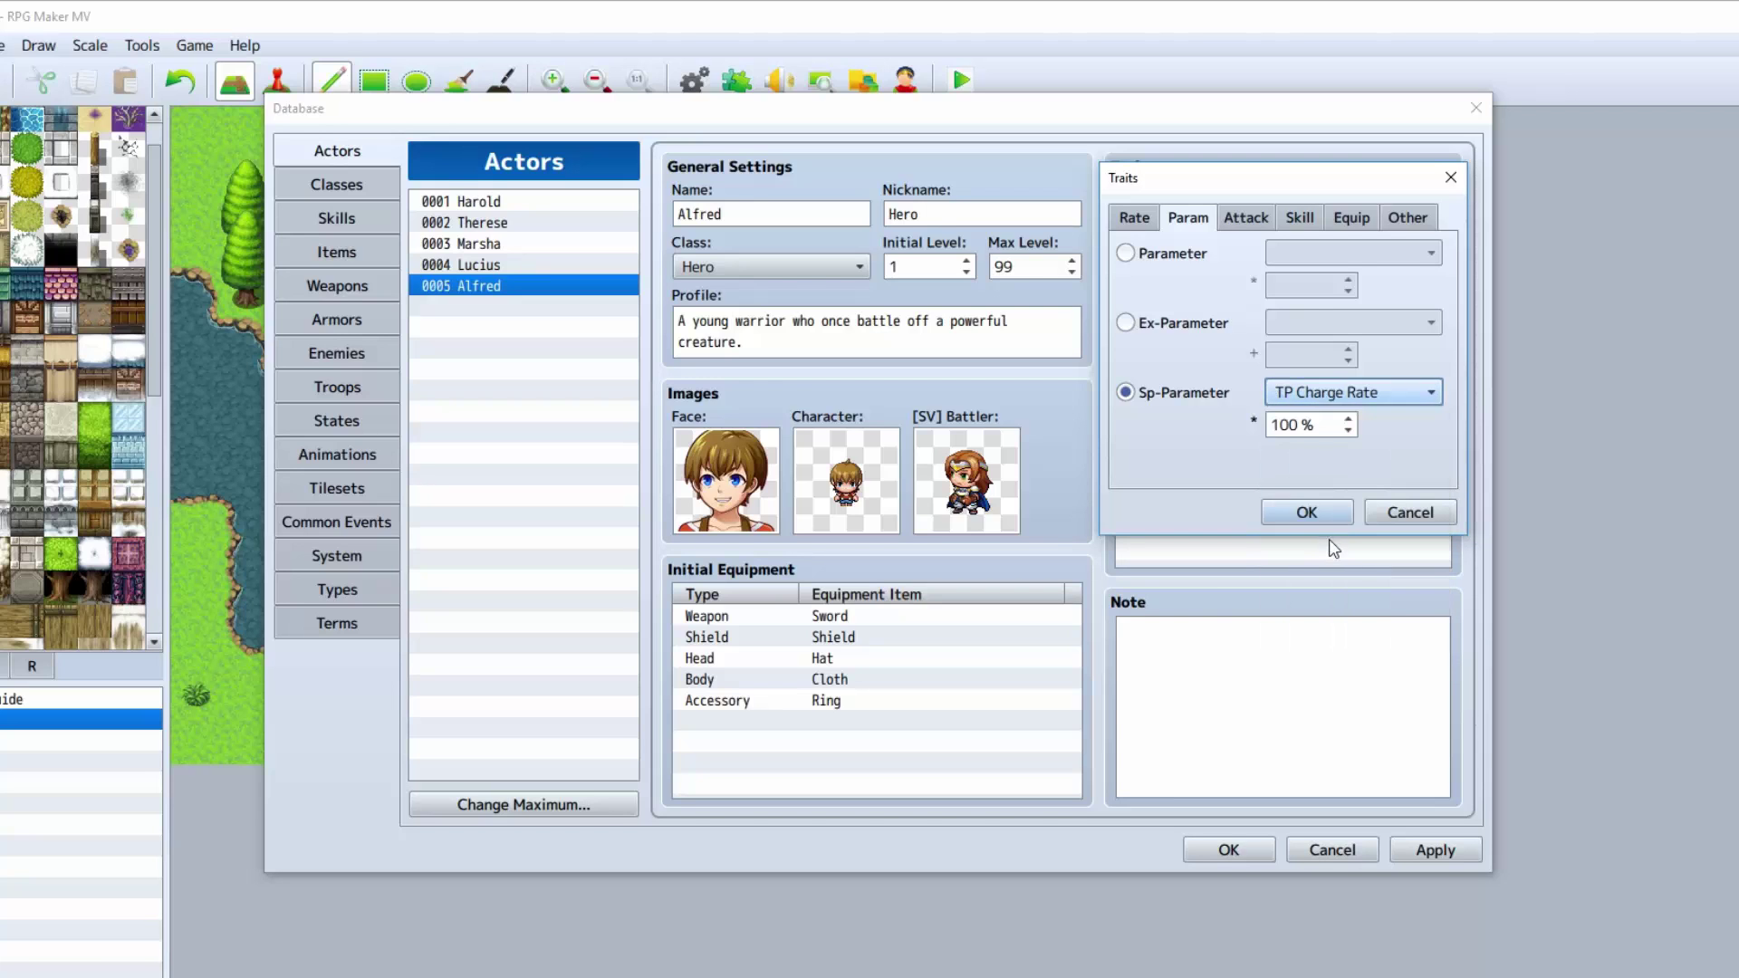
left_click(1319, 402)
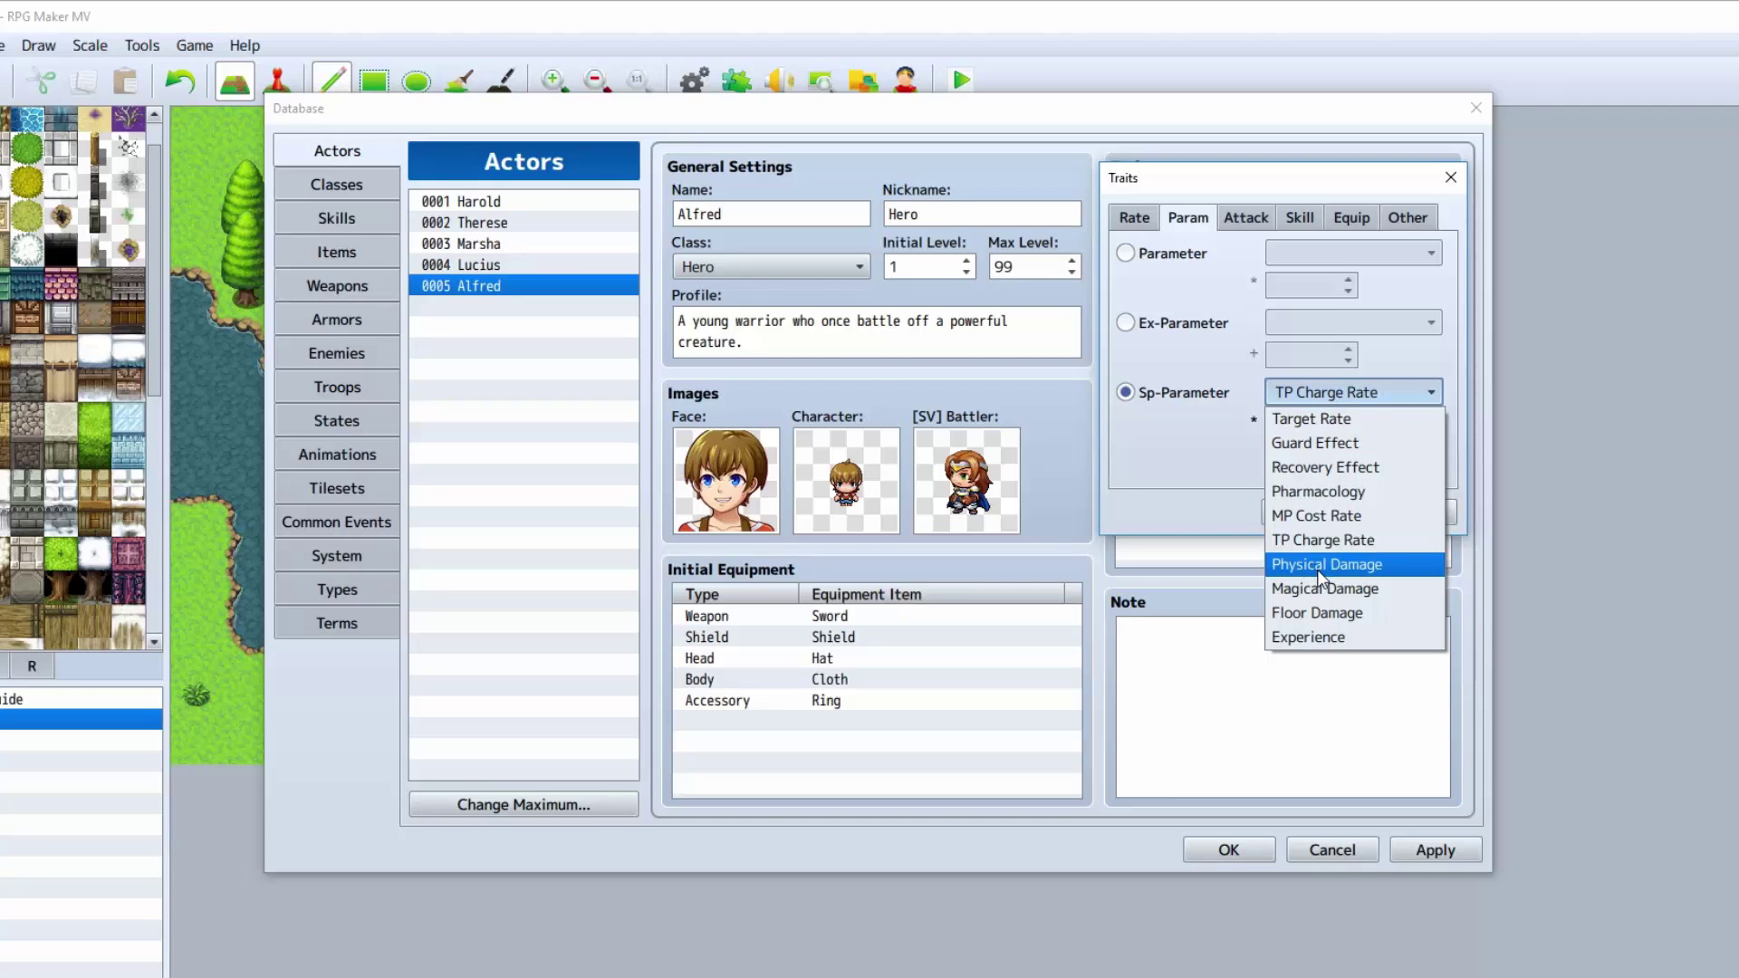
left_click(1321, 565)
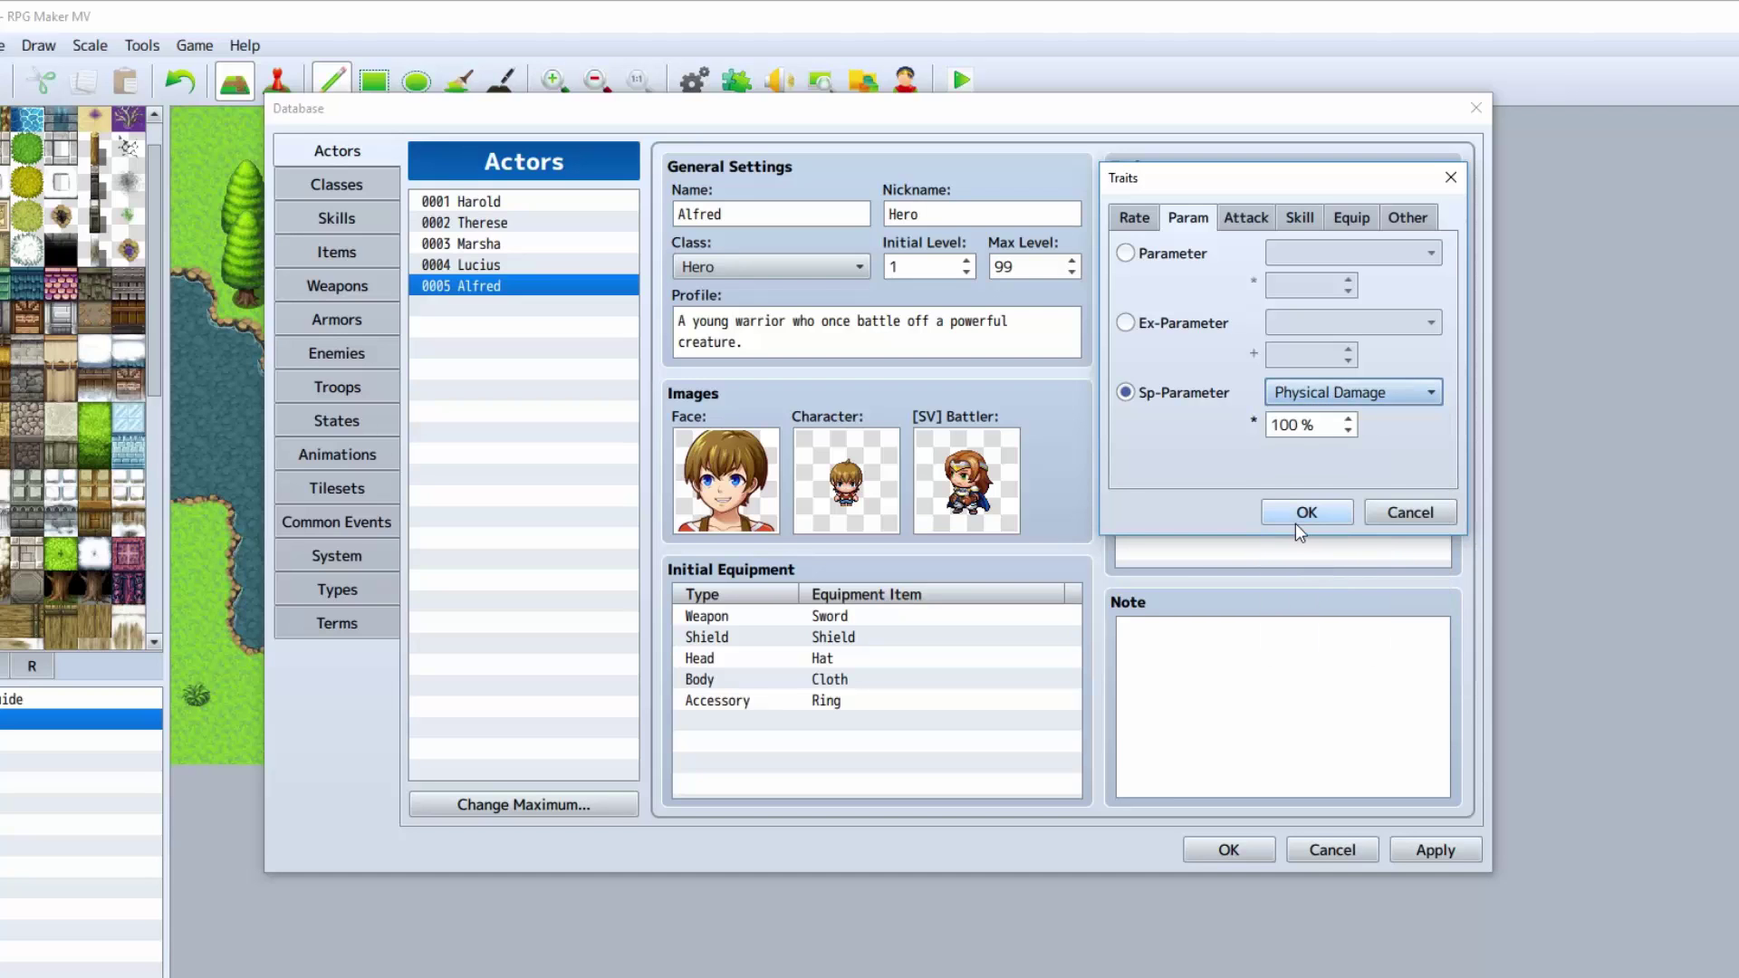
Step: Try Floor Damage and Experience in turn as the trait's Sp-Parameter
left_click(1317, 397)
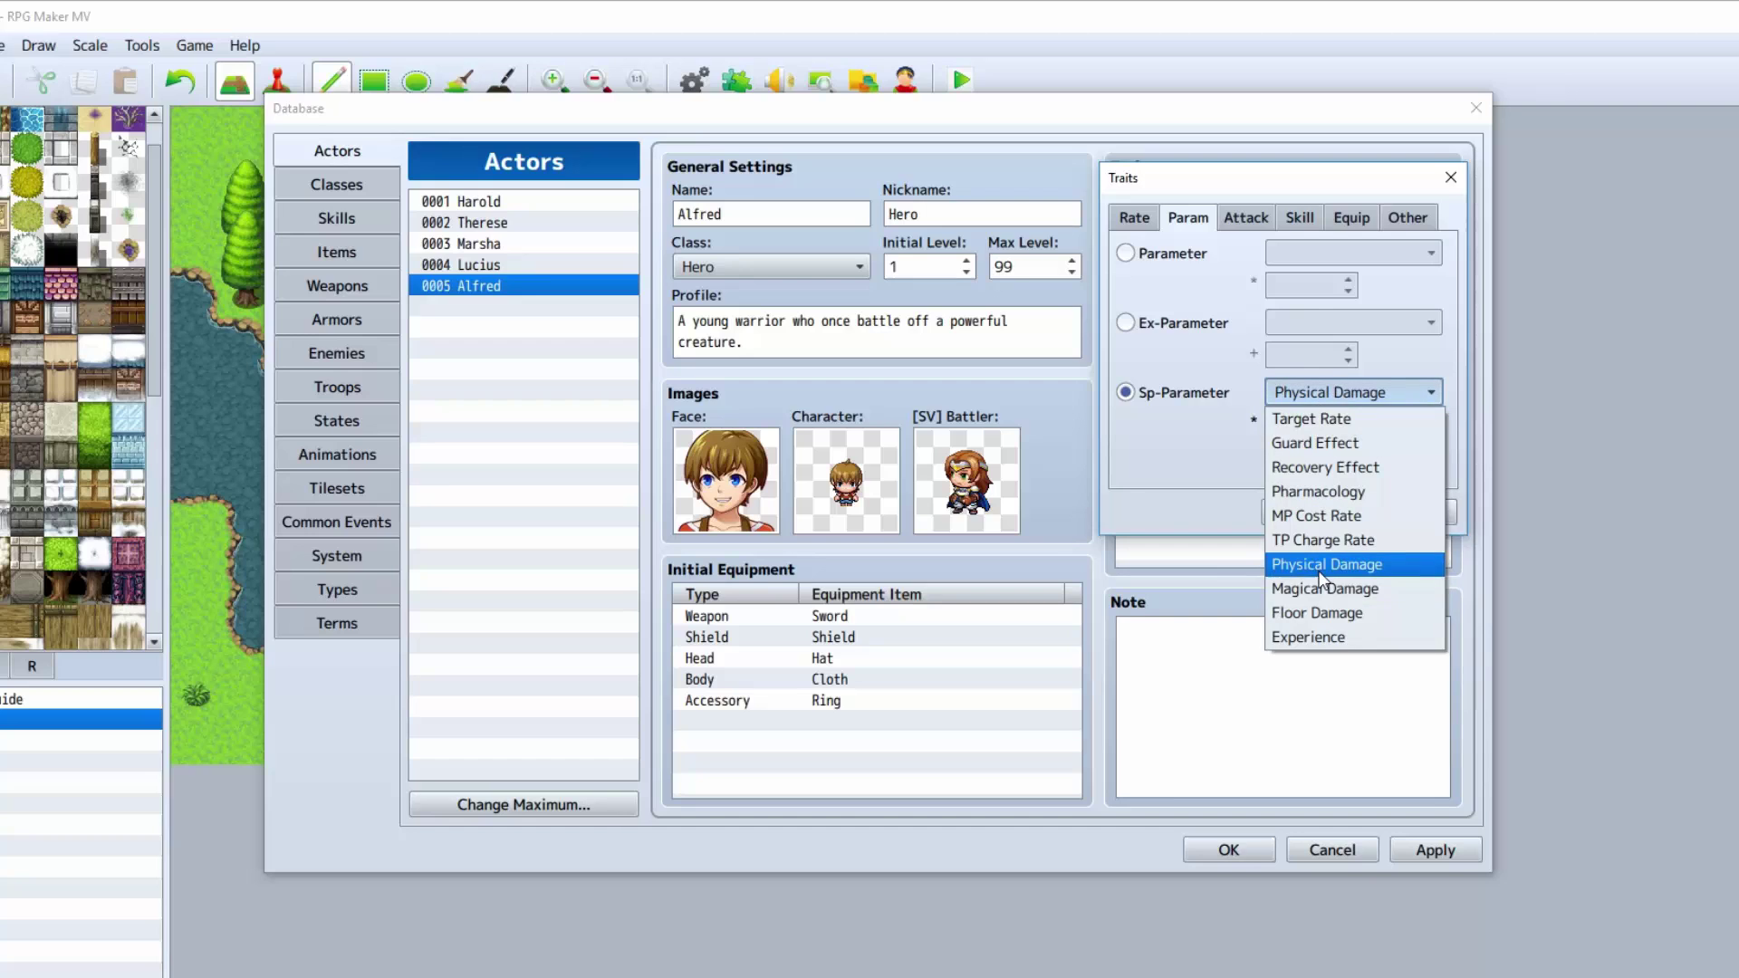
left_click(1327, 615)
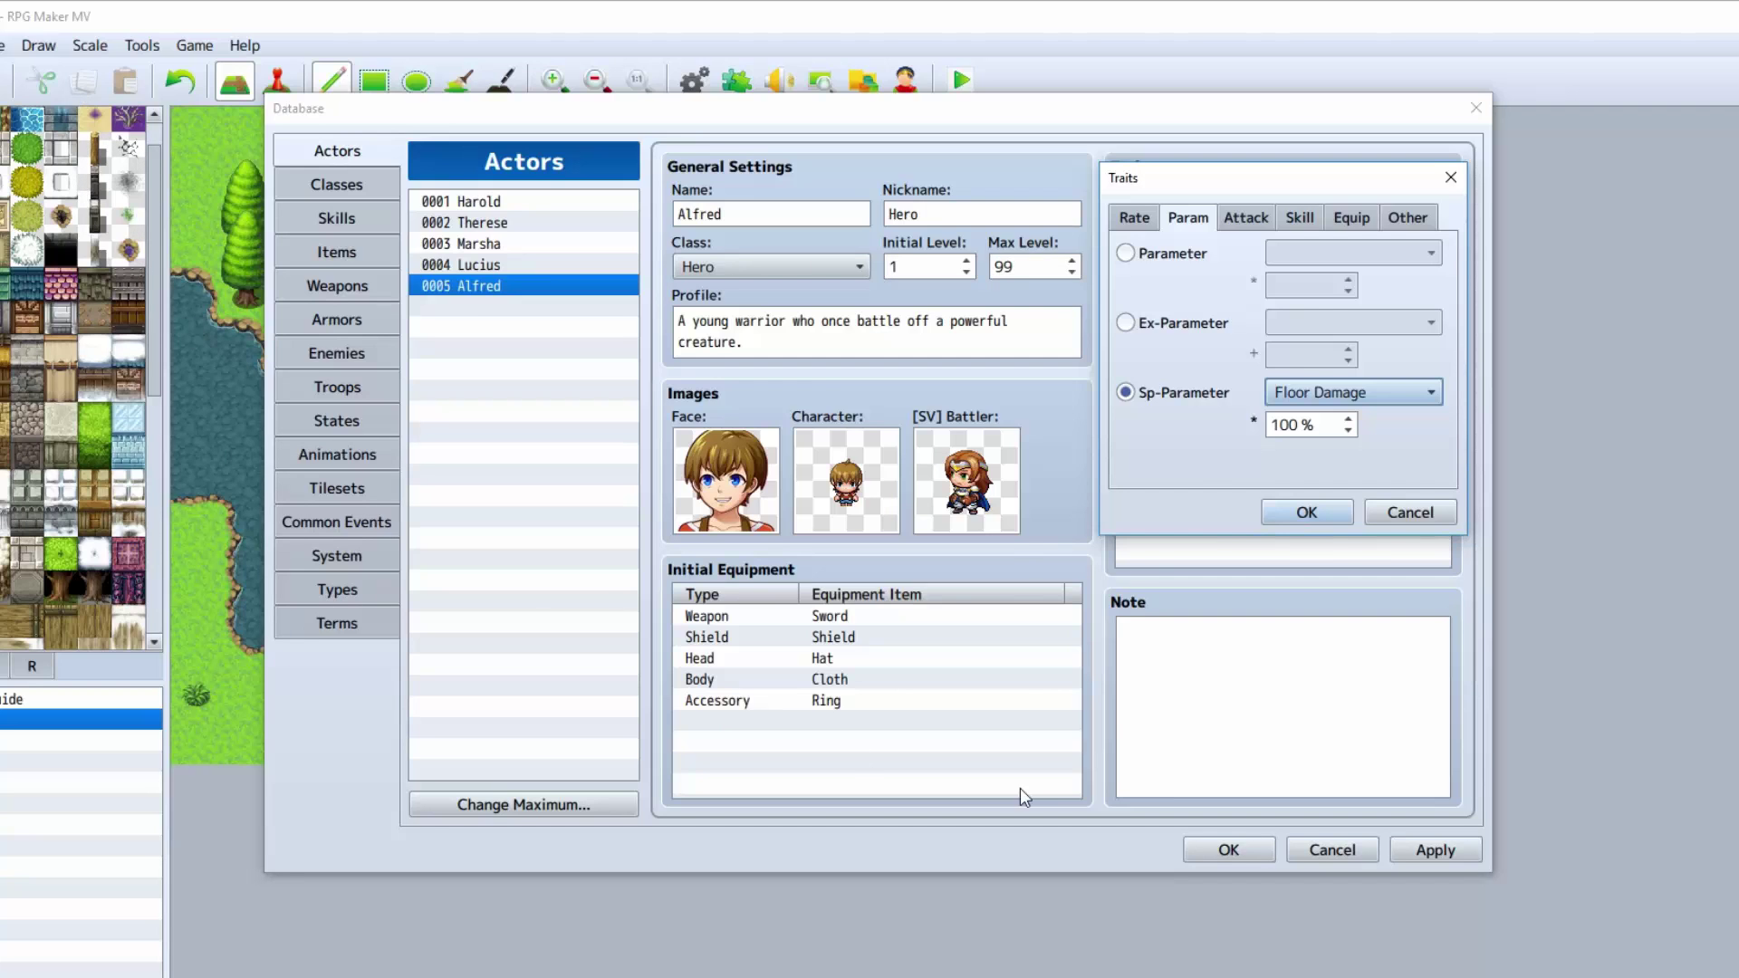
left_click(1322, 394)
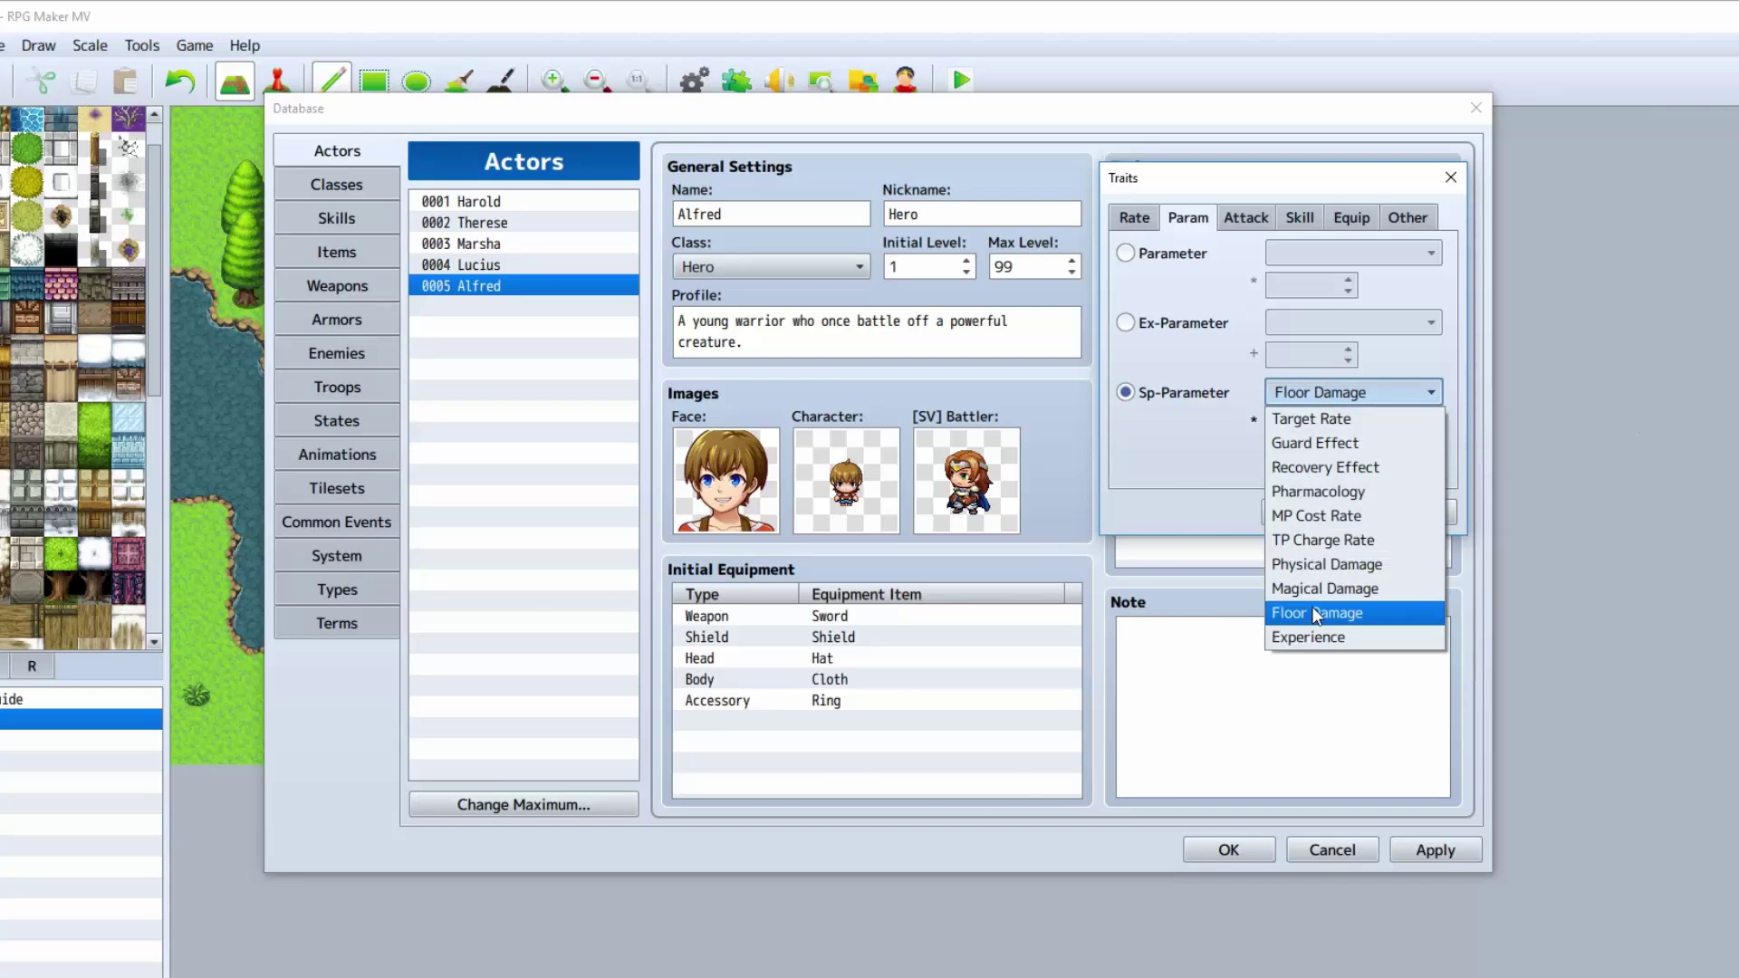
left_click(1313, 635)
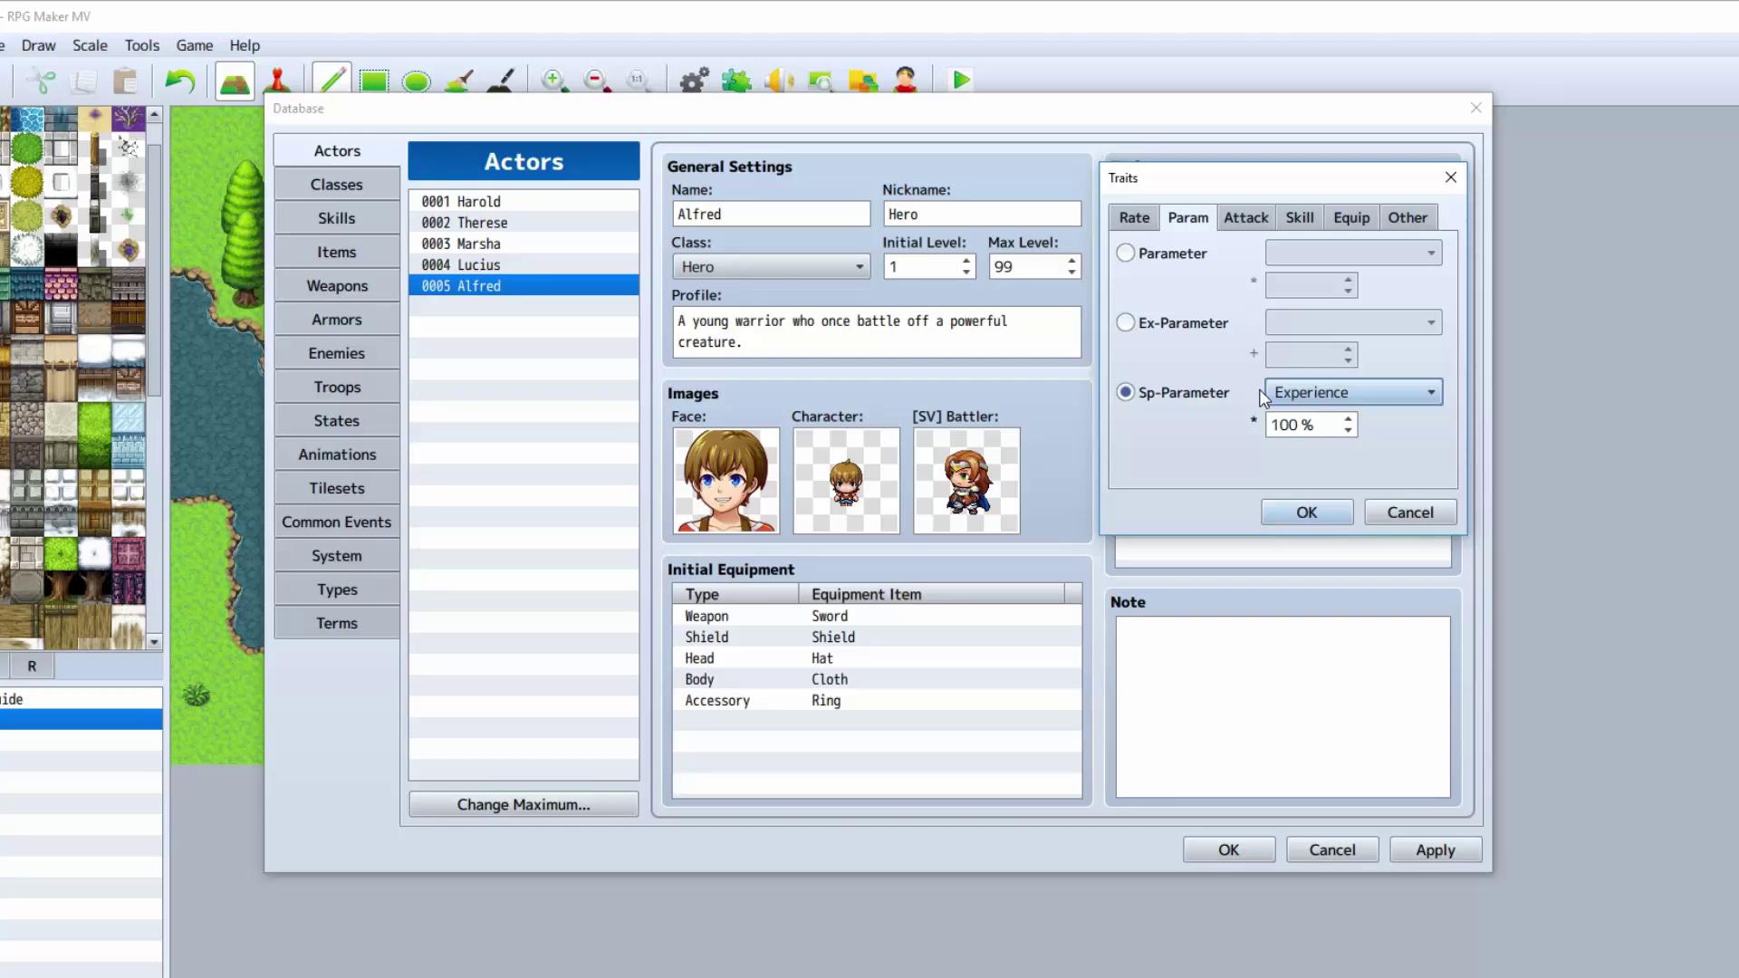
Step: Try a different percentage for the Experience Sp-Parameter and set it back to 100 %
double_click(1317, 424)
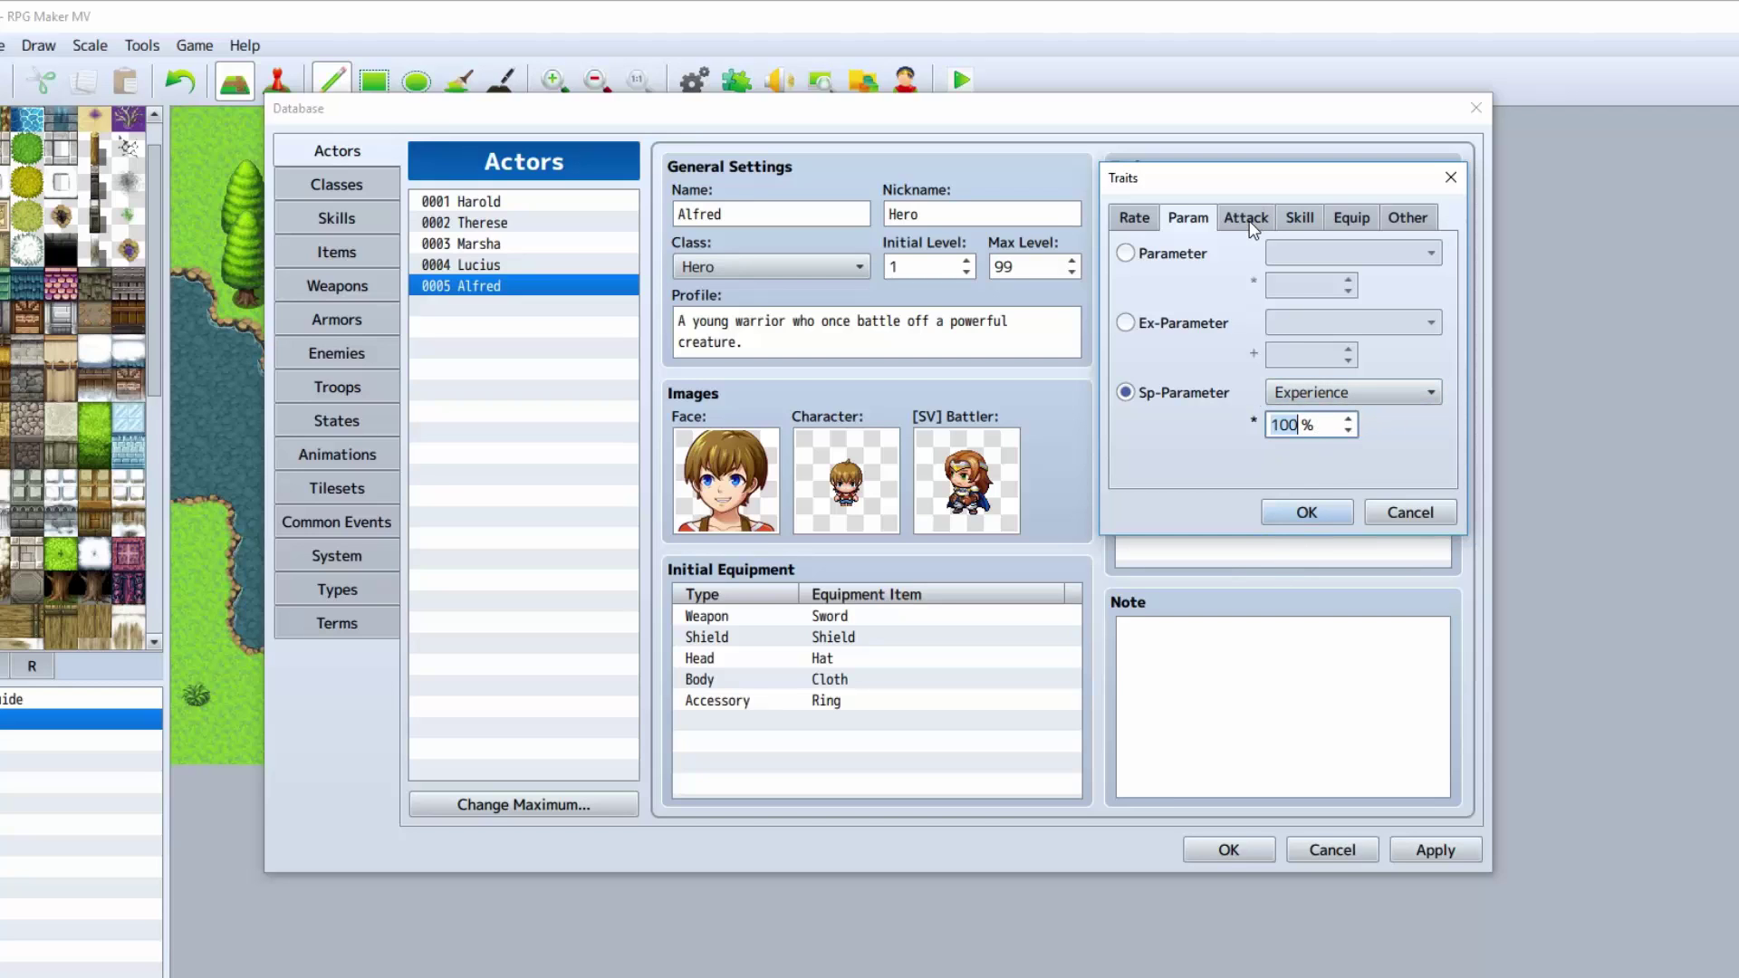
type("12")
key("BackSpace")
key("BackSpace")
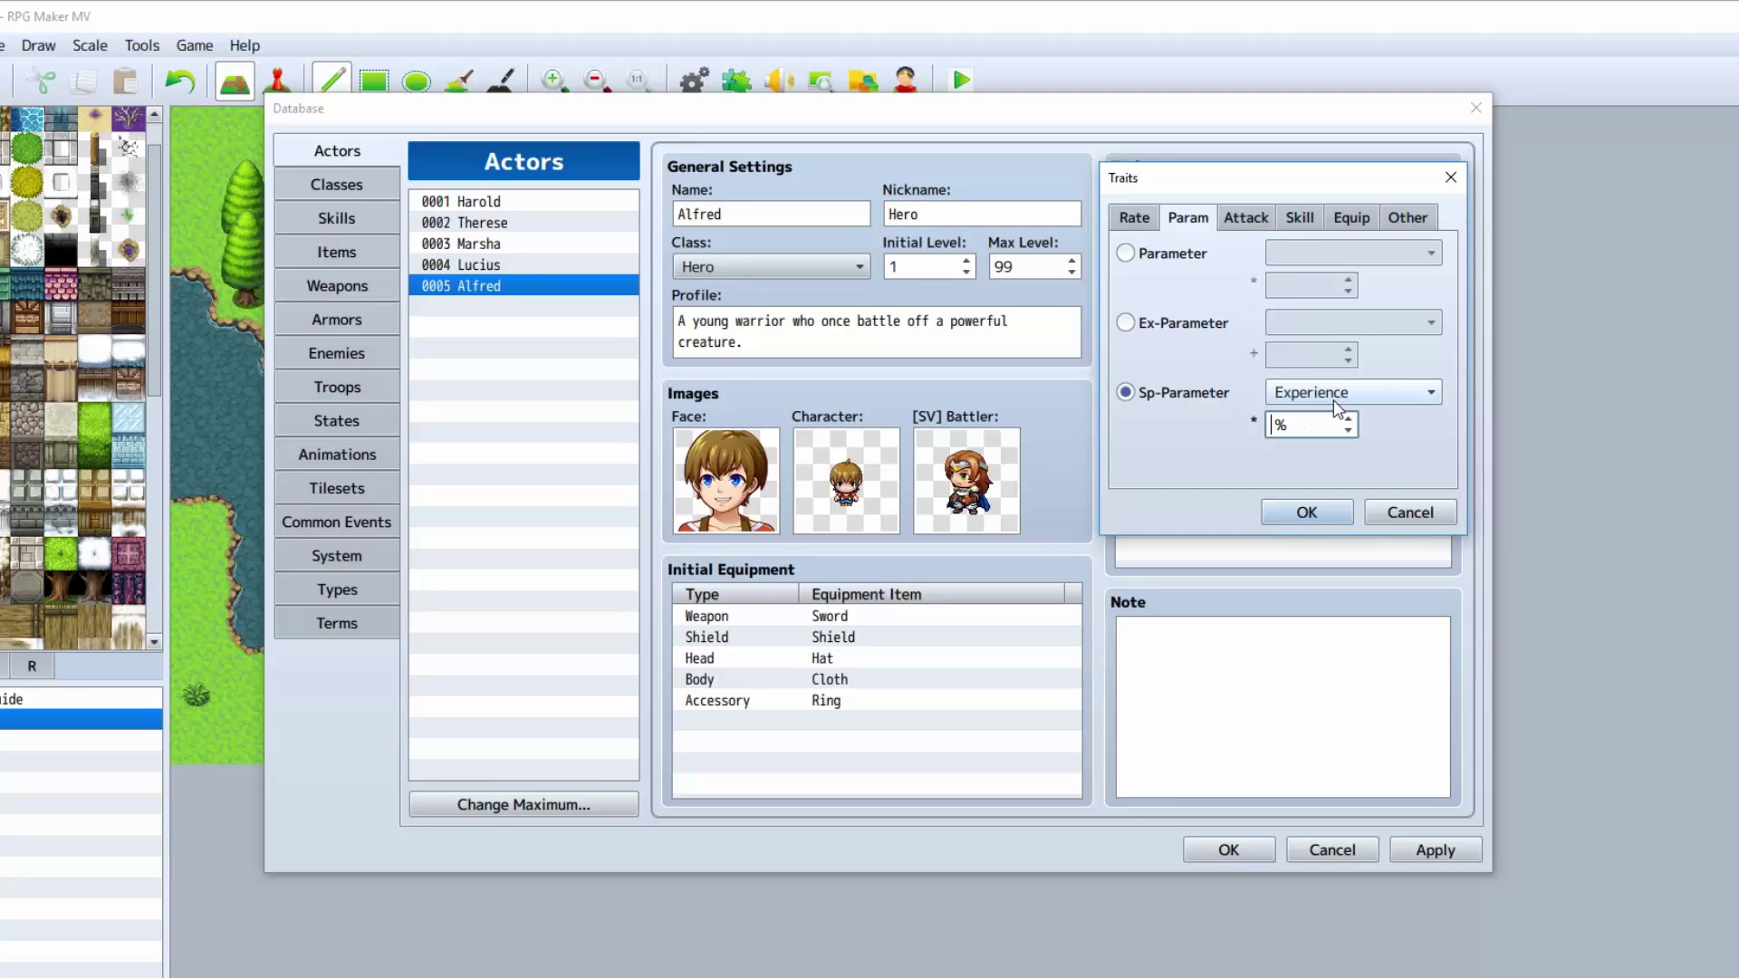
type("100")
Step: Switch the trait to Attack Element and review the available elements
left_click(1245, 217)
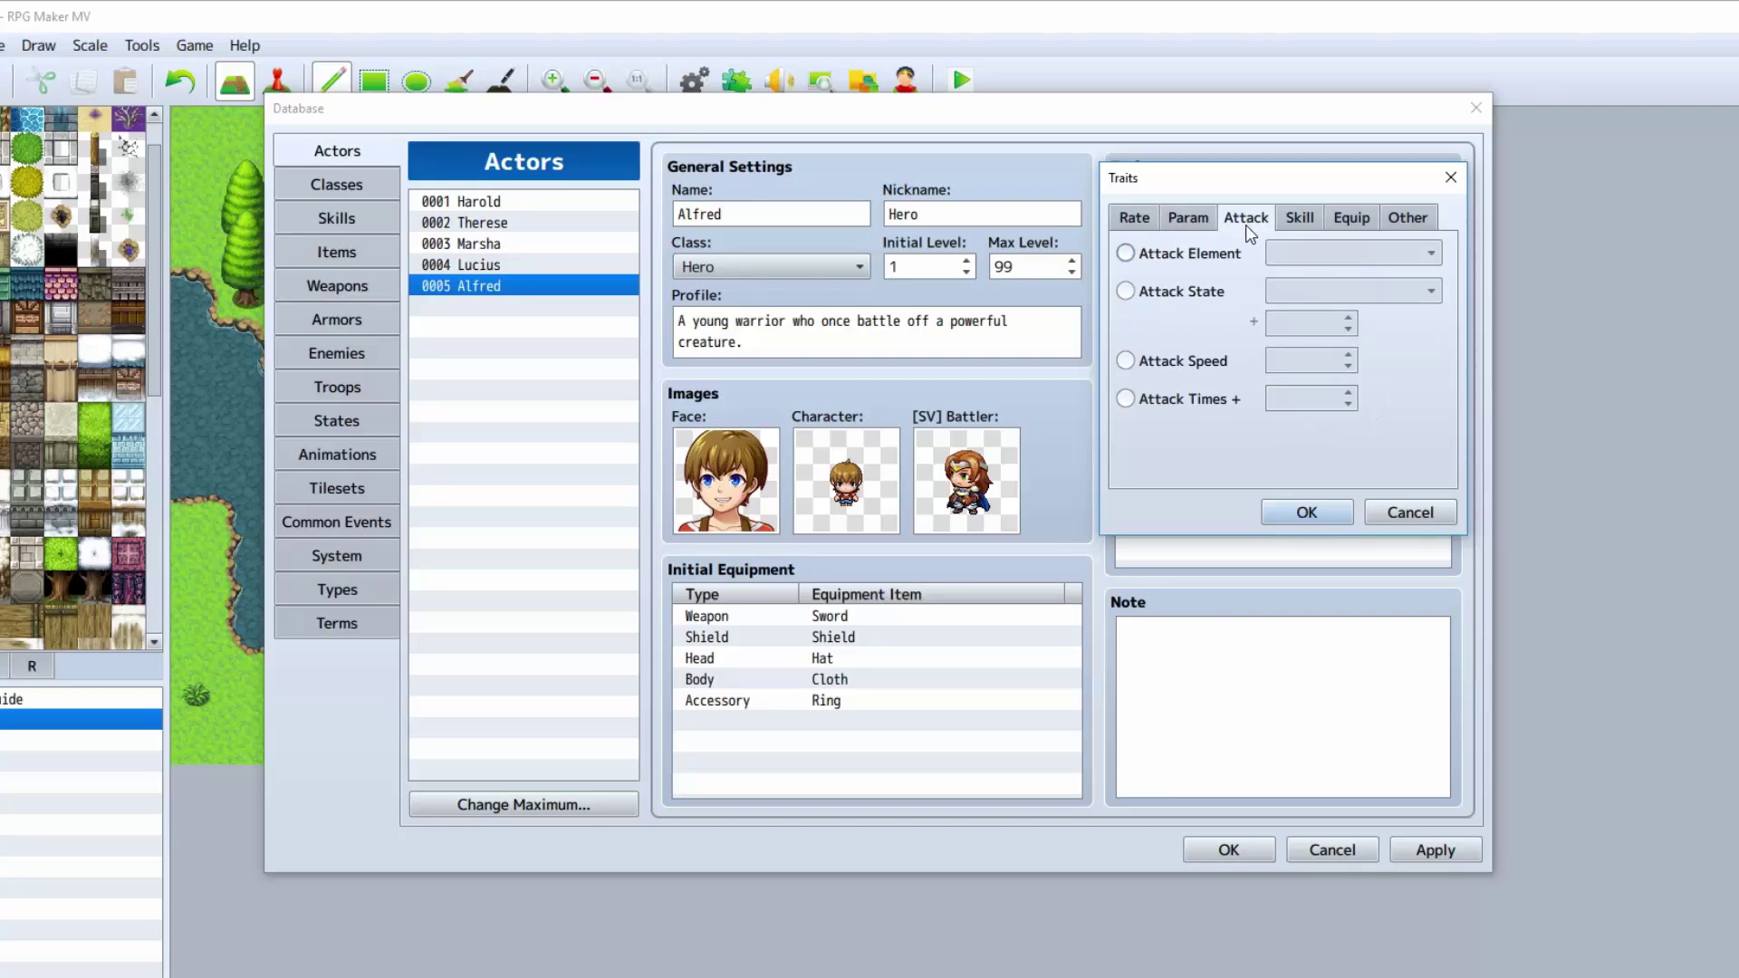
left_click(1185, 222)
left_click(1245, 217)
left_click(1177, 253)
left_click(1297, 261)
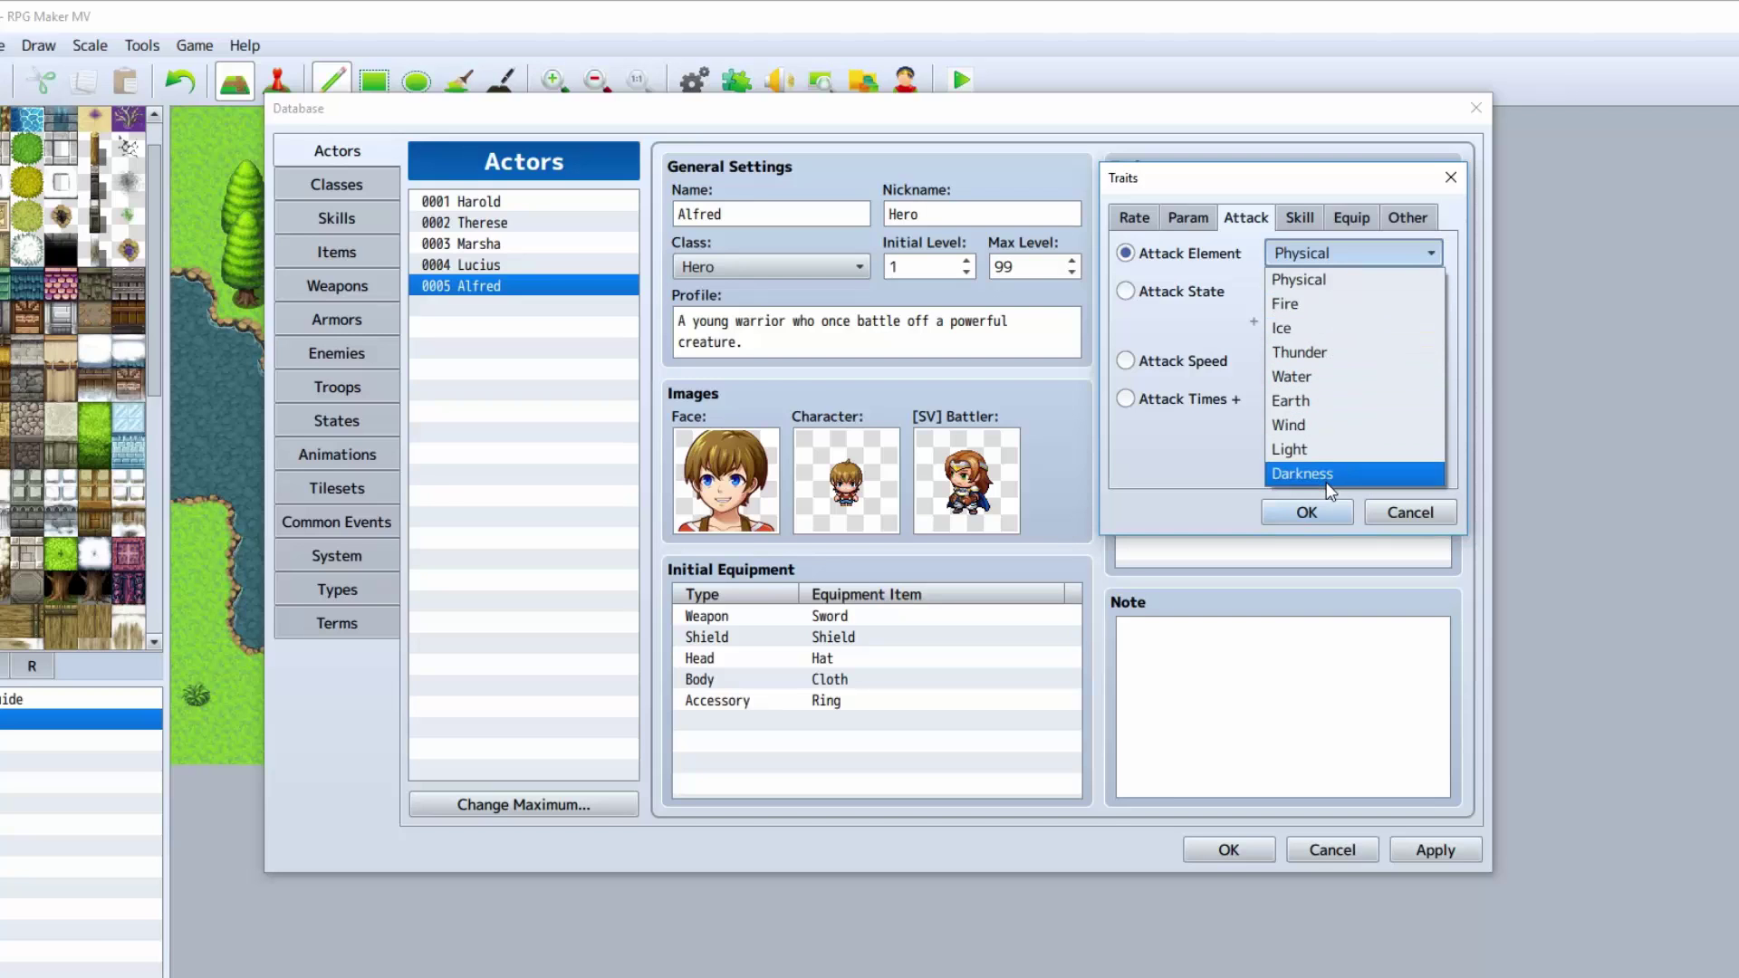
left_click(1339, 254)
Step: Switch the trait to Attack State, review the available states and choose Knockout
left_click(1237, 295)
left_click(1354, 291)
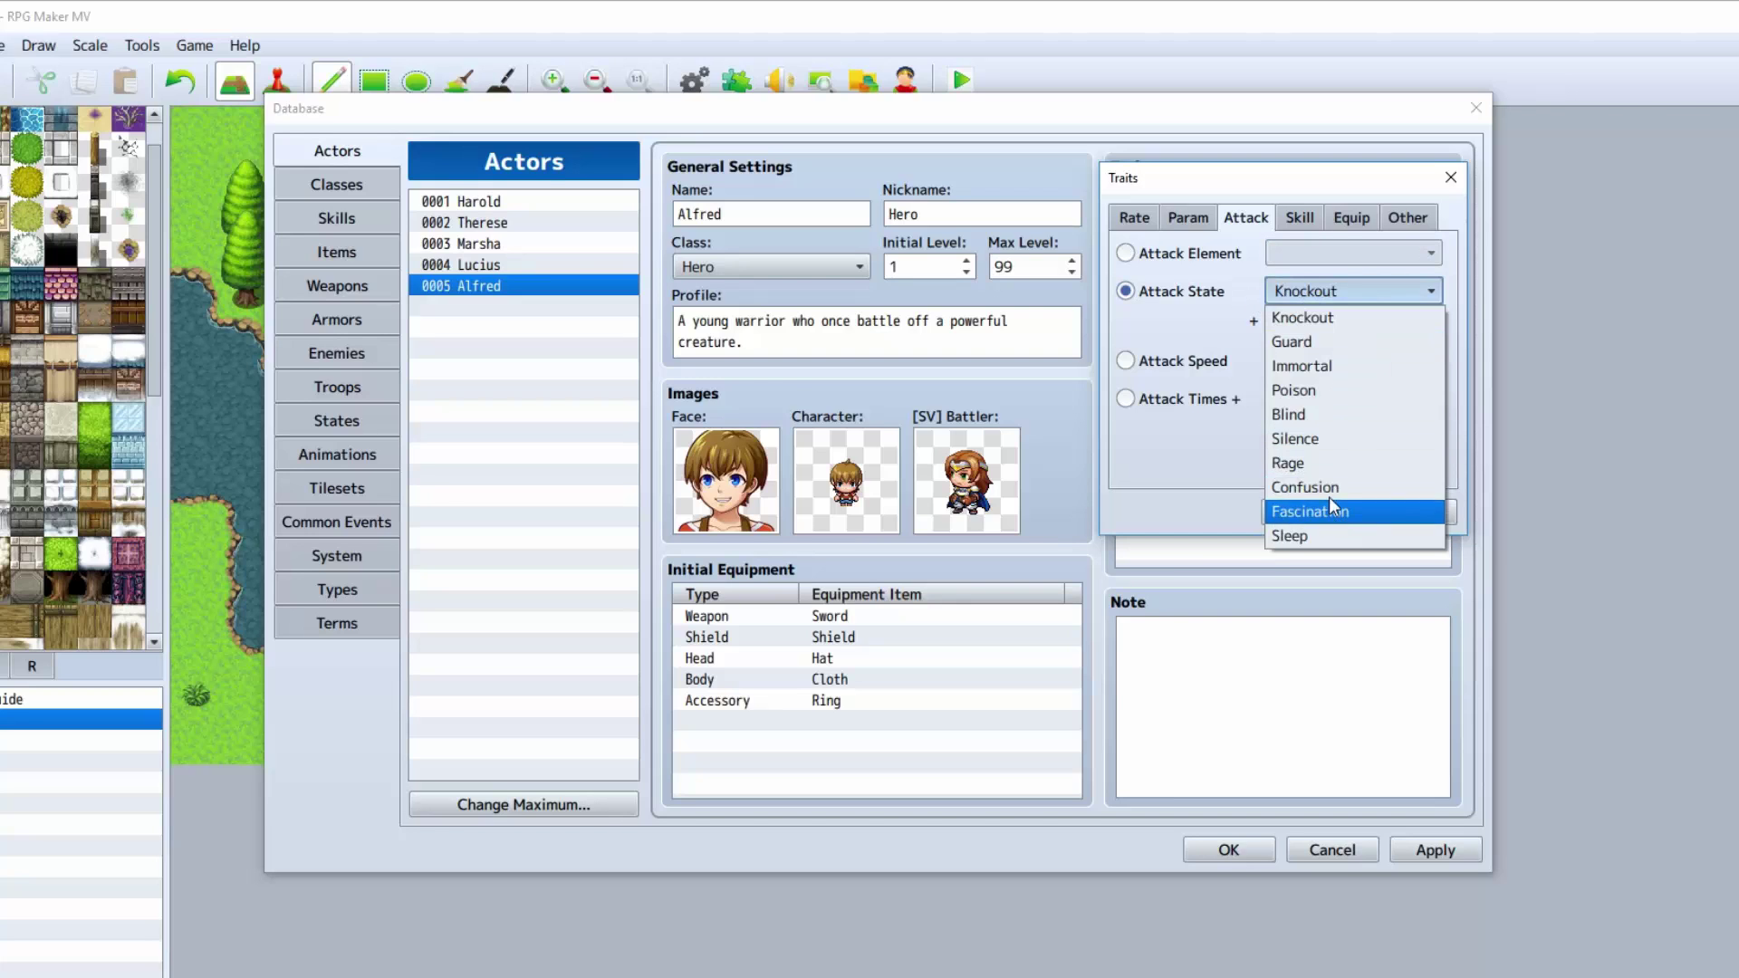
left_click(1337, 315)
Step: Try the Attack Speed trait, and switch to Attack Times + with its value open for editing
left_click(1218, 362)
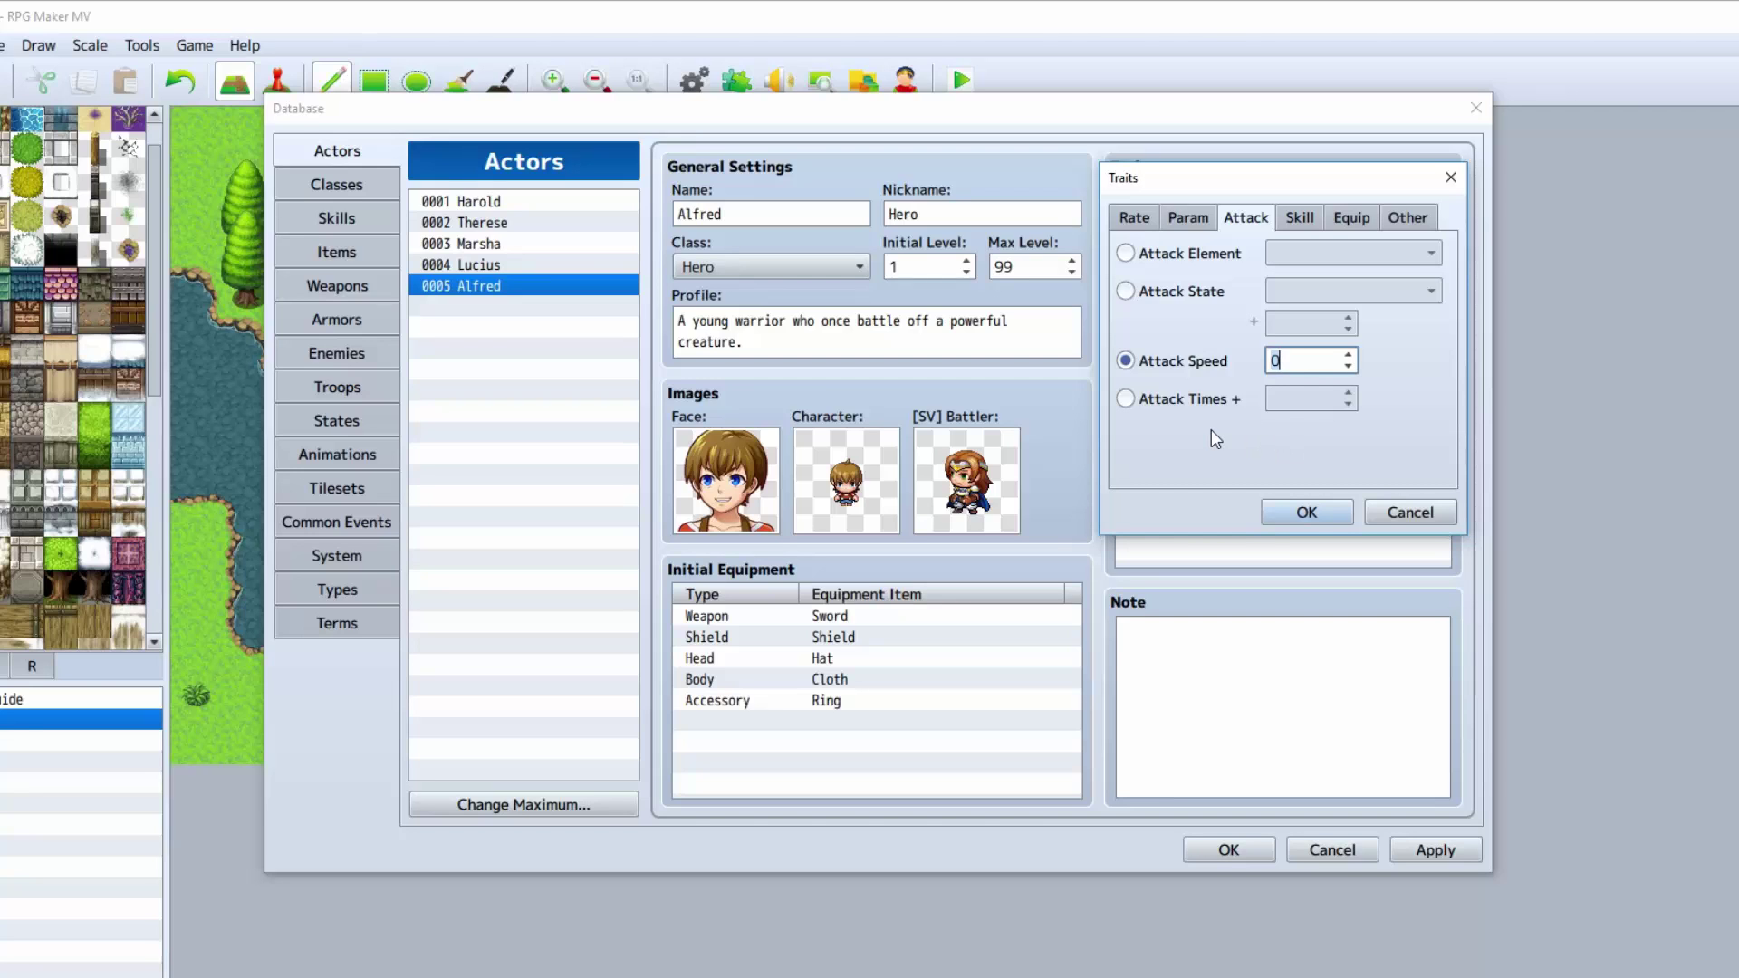
left_click(1186, 404)
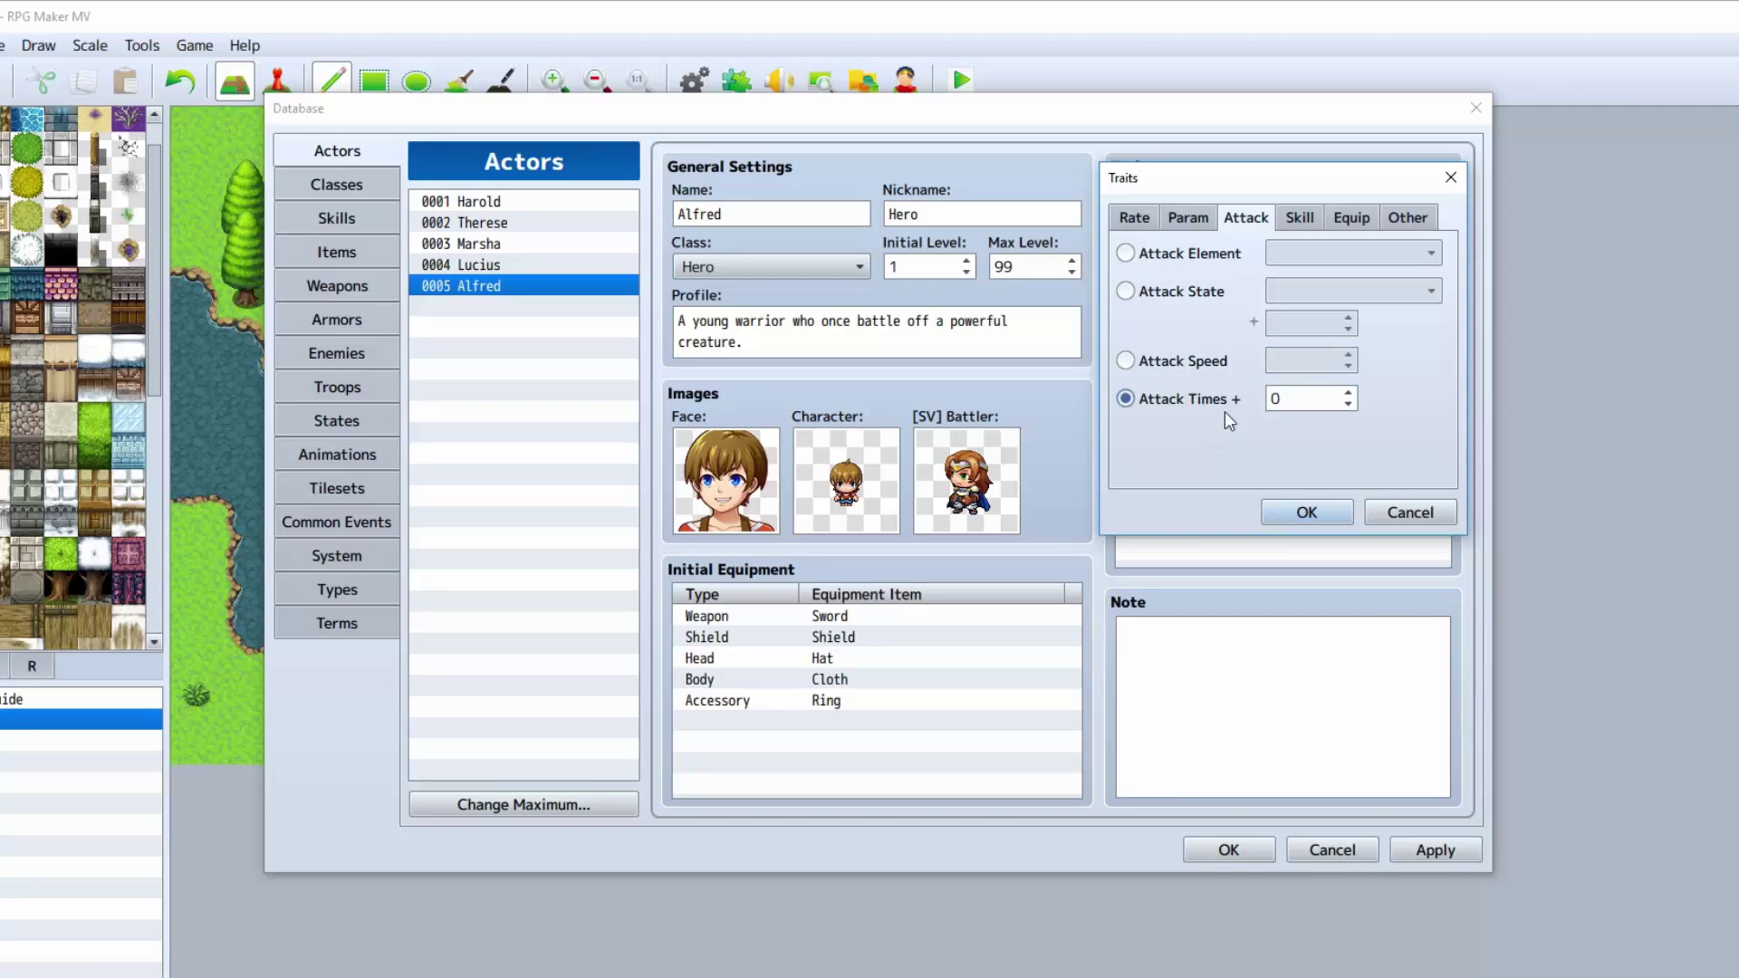
left_click(1304, 402)
left_click_drag(1321, 404, 1264, 405)
Step: Review the skill types available for the Add Skill Type trait
left_click(1304, 216)
left_click(1246, 217)
left_click(1300, 218)
left_click(1398, 254)
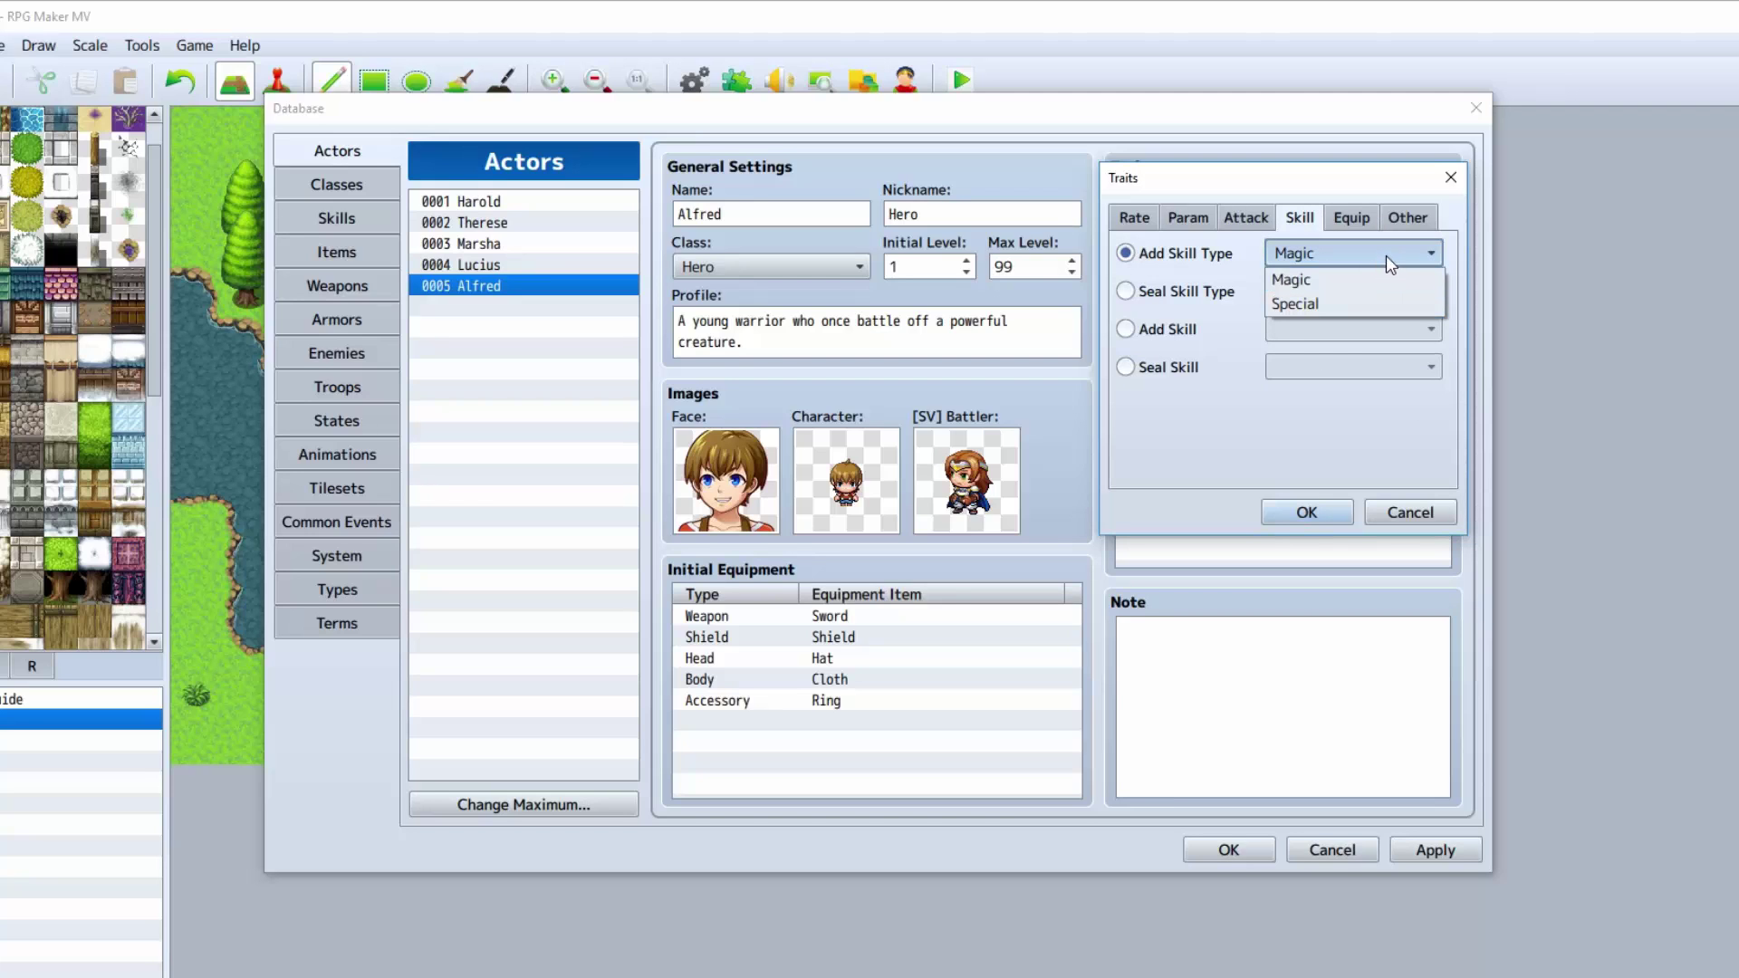
left_click(1385, 256)
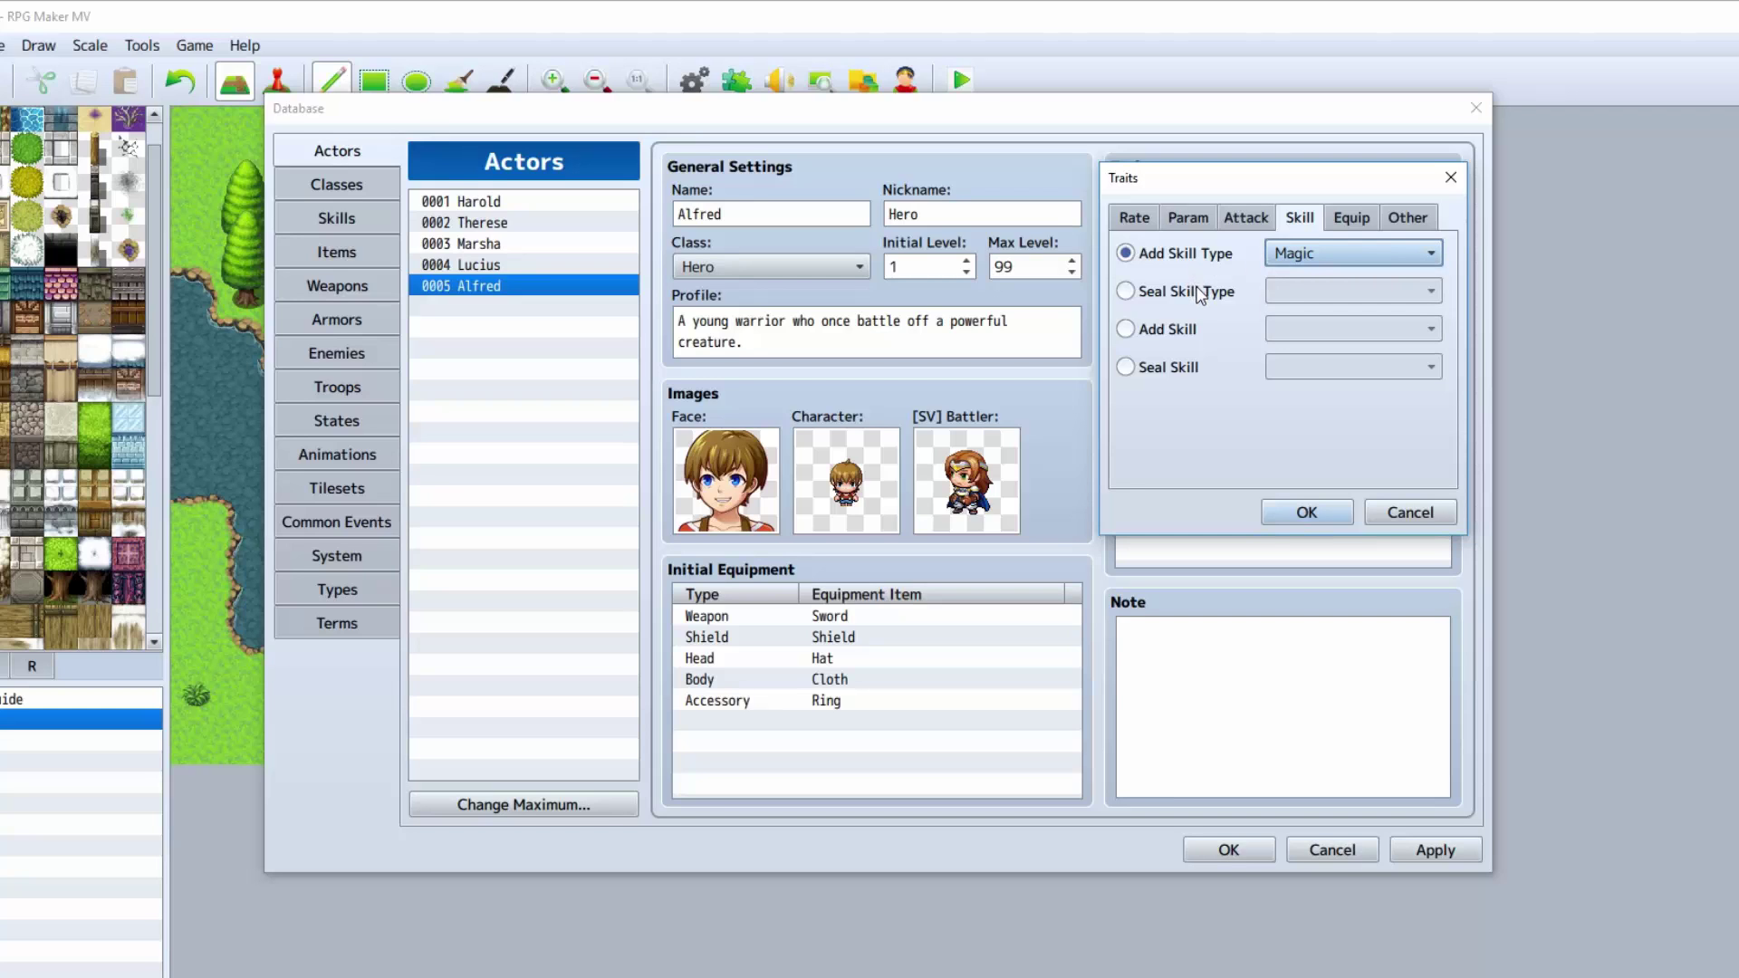
left_click(1289, 254)
left_click(1289, 253)
Step: Move the Traits dialog clear of the trait list and review the Seal Skill Type choices
left_click_drag(1257, 186, 1341, 222)
left_click(1305, 335)
left_click(1416, 333)
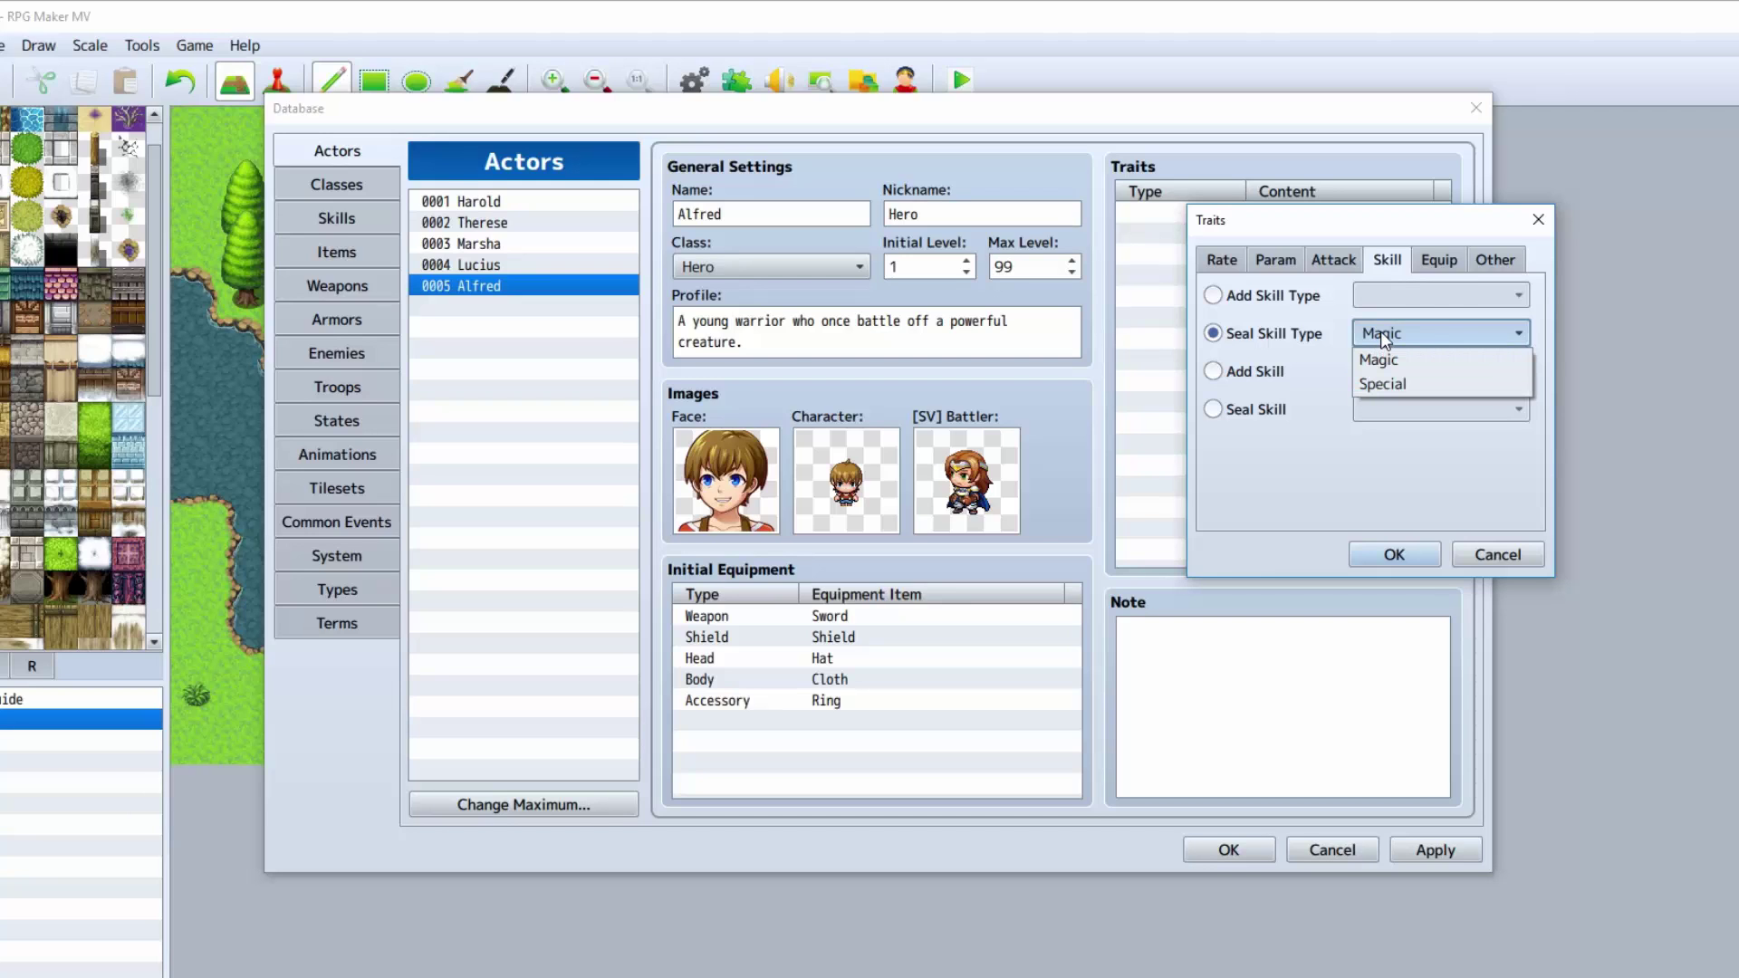
Step: Try the Add Skill and Seal Skill traits with Attack as the skill, reviewing the other skills offered
left_click(1277, 367)
left_click(1388, 371)
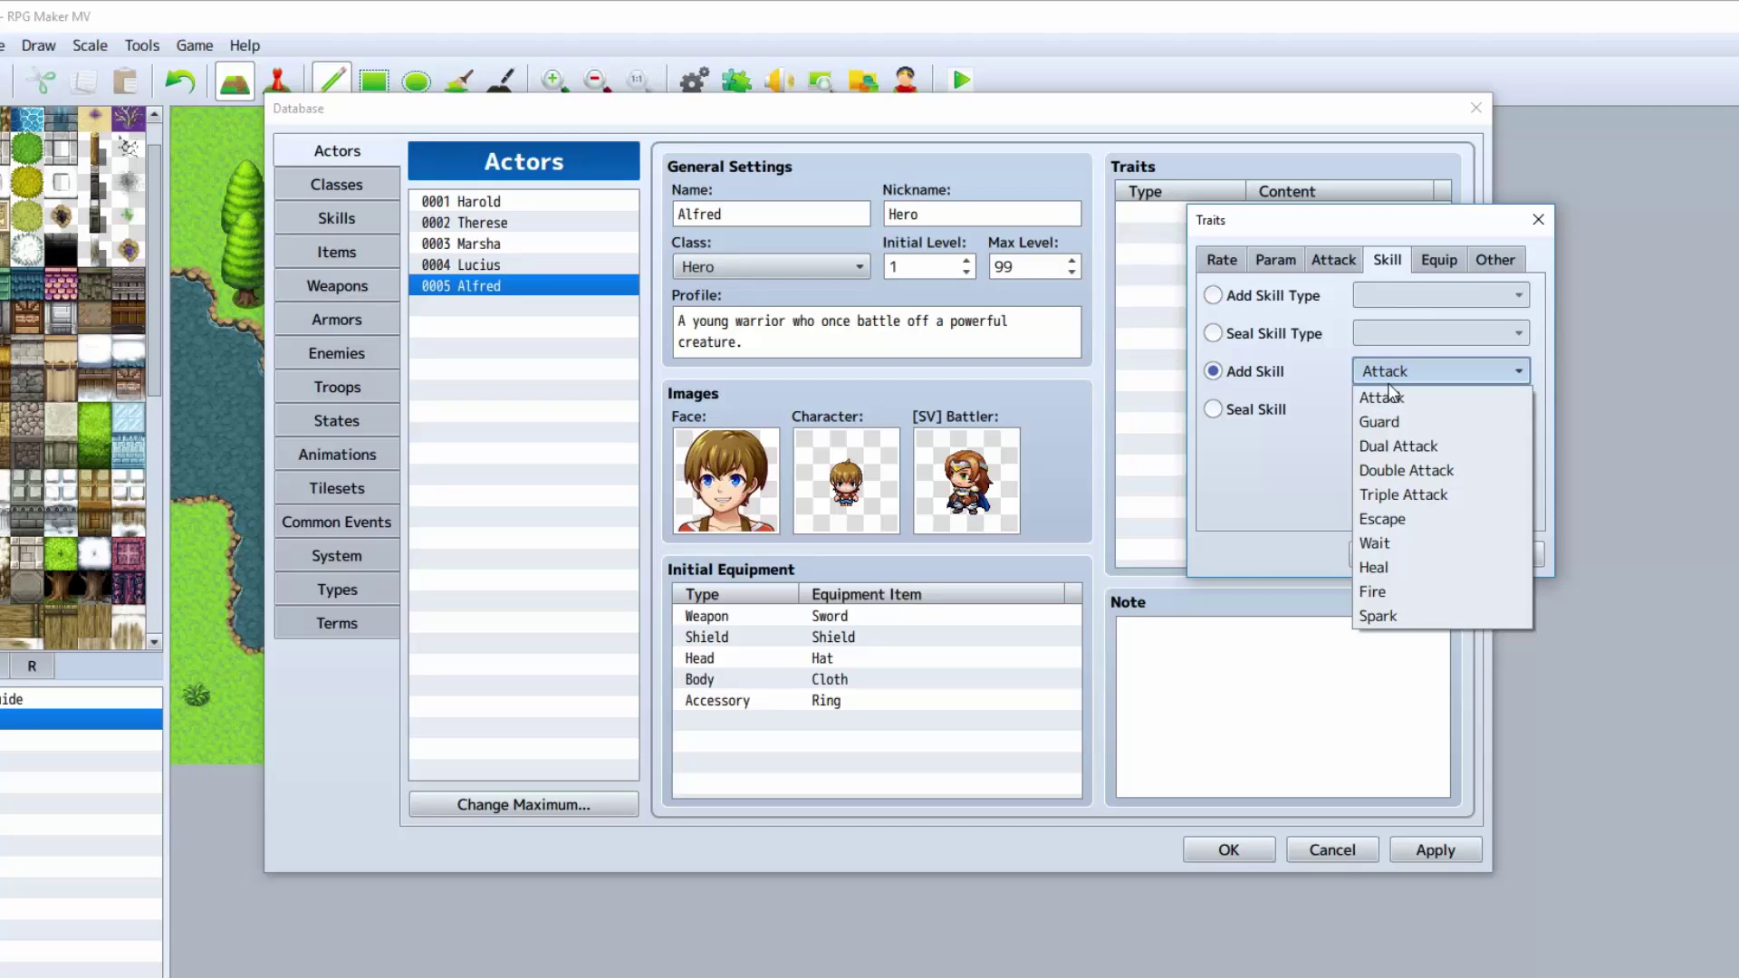
left_click(1381, 396)
left_click(1280, 404)
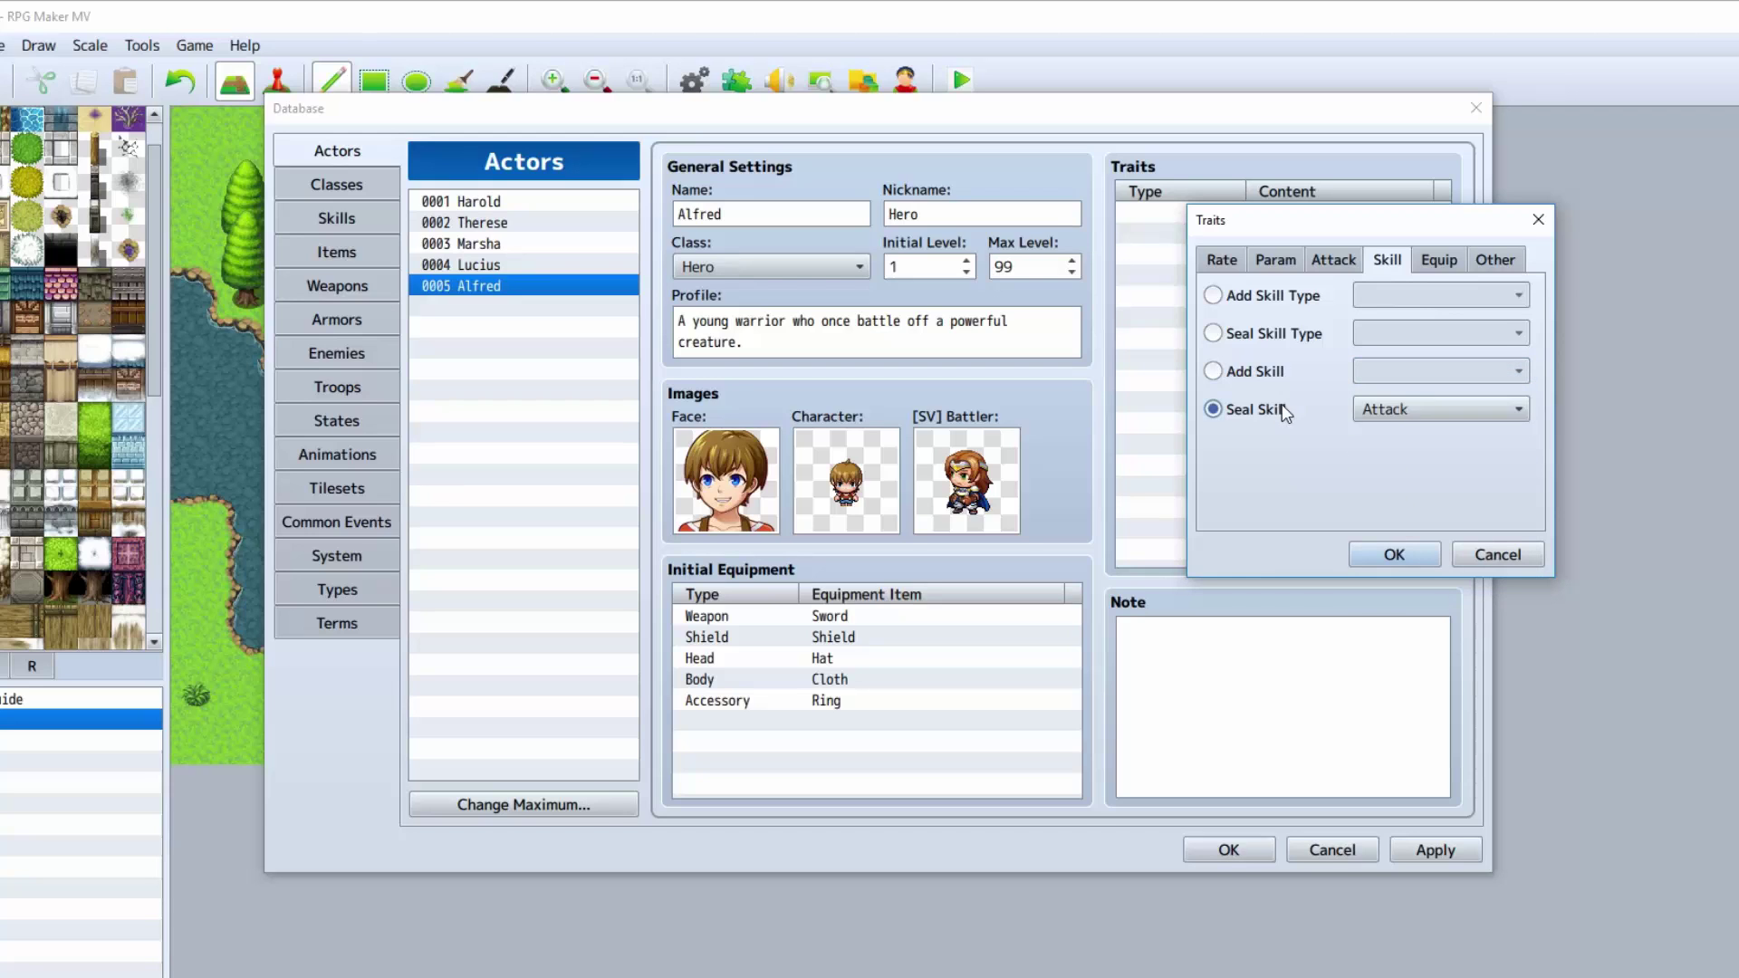
left_click(1387, 412)
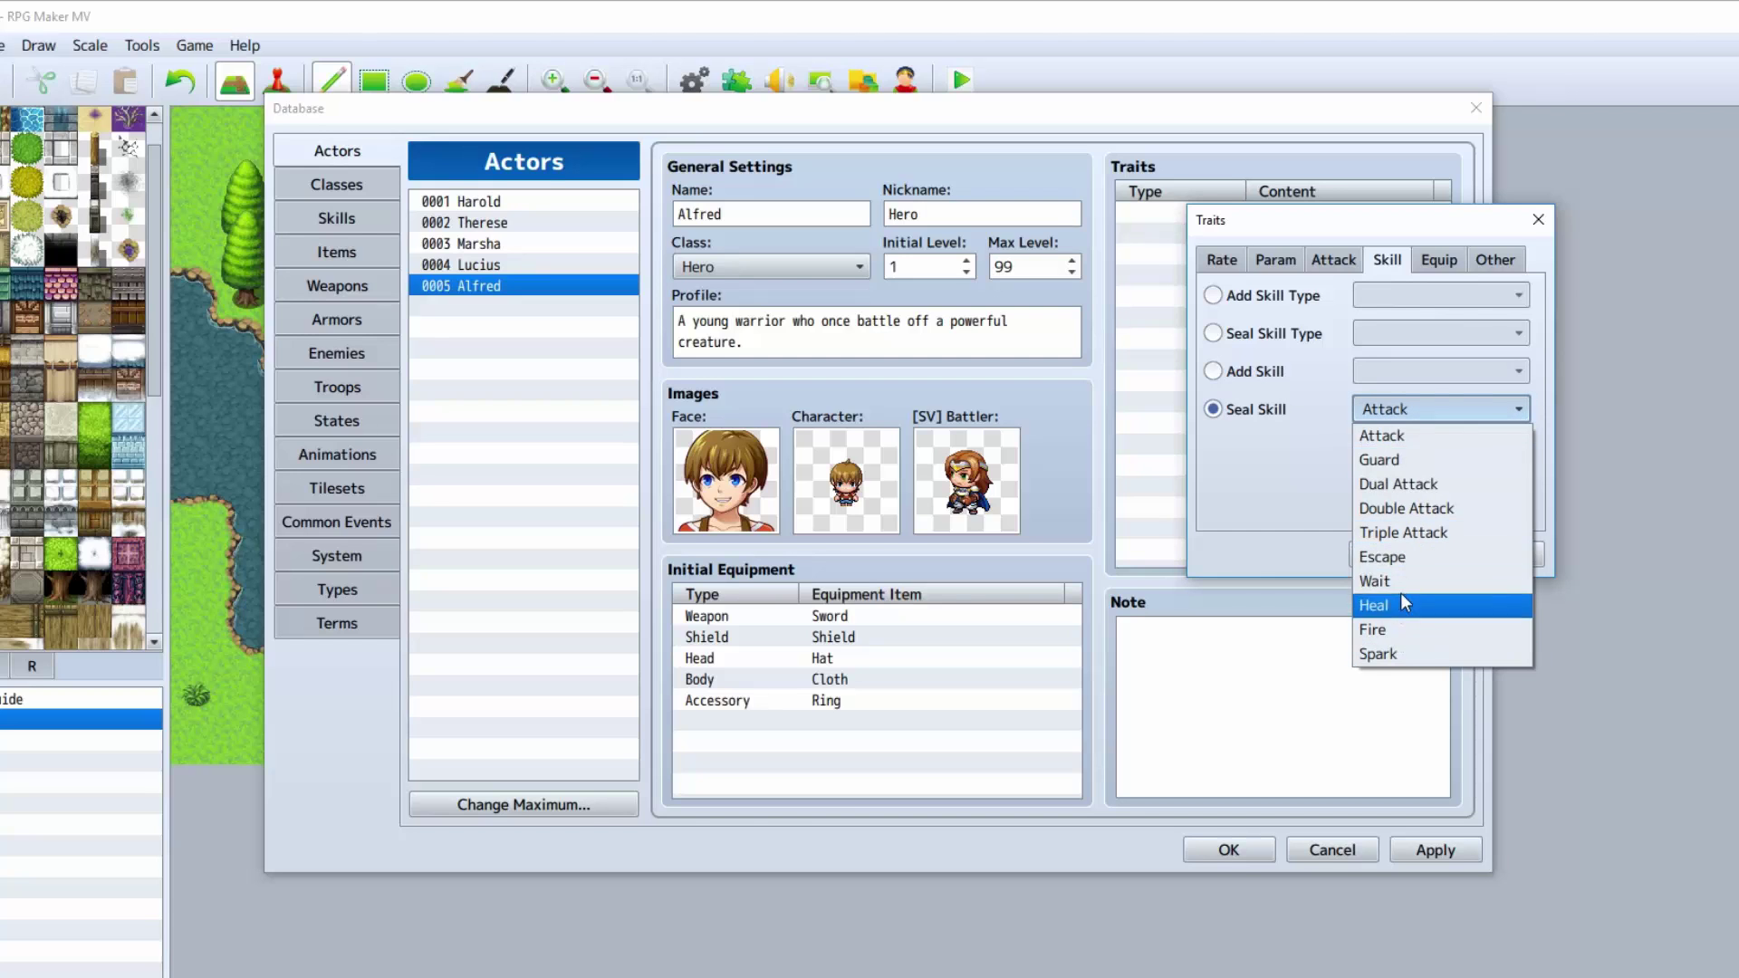
left_click(1386, 435)
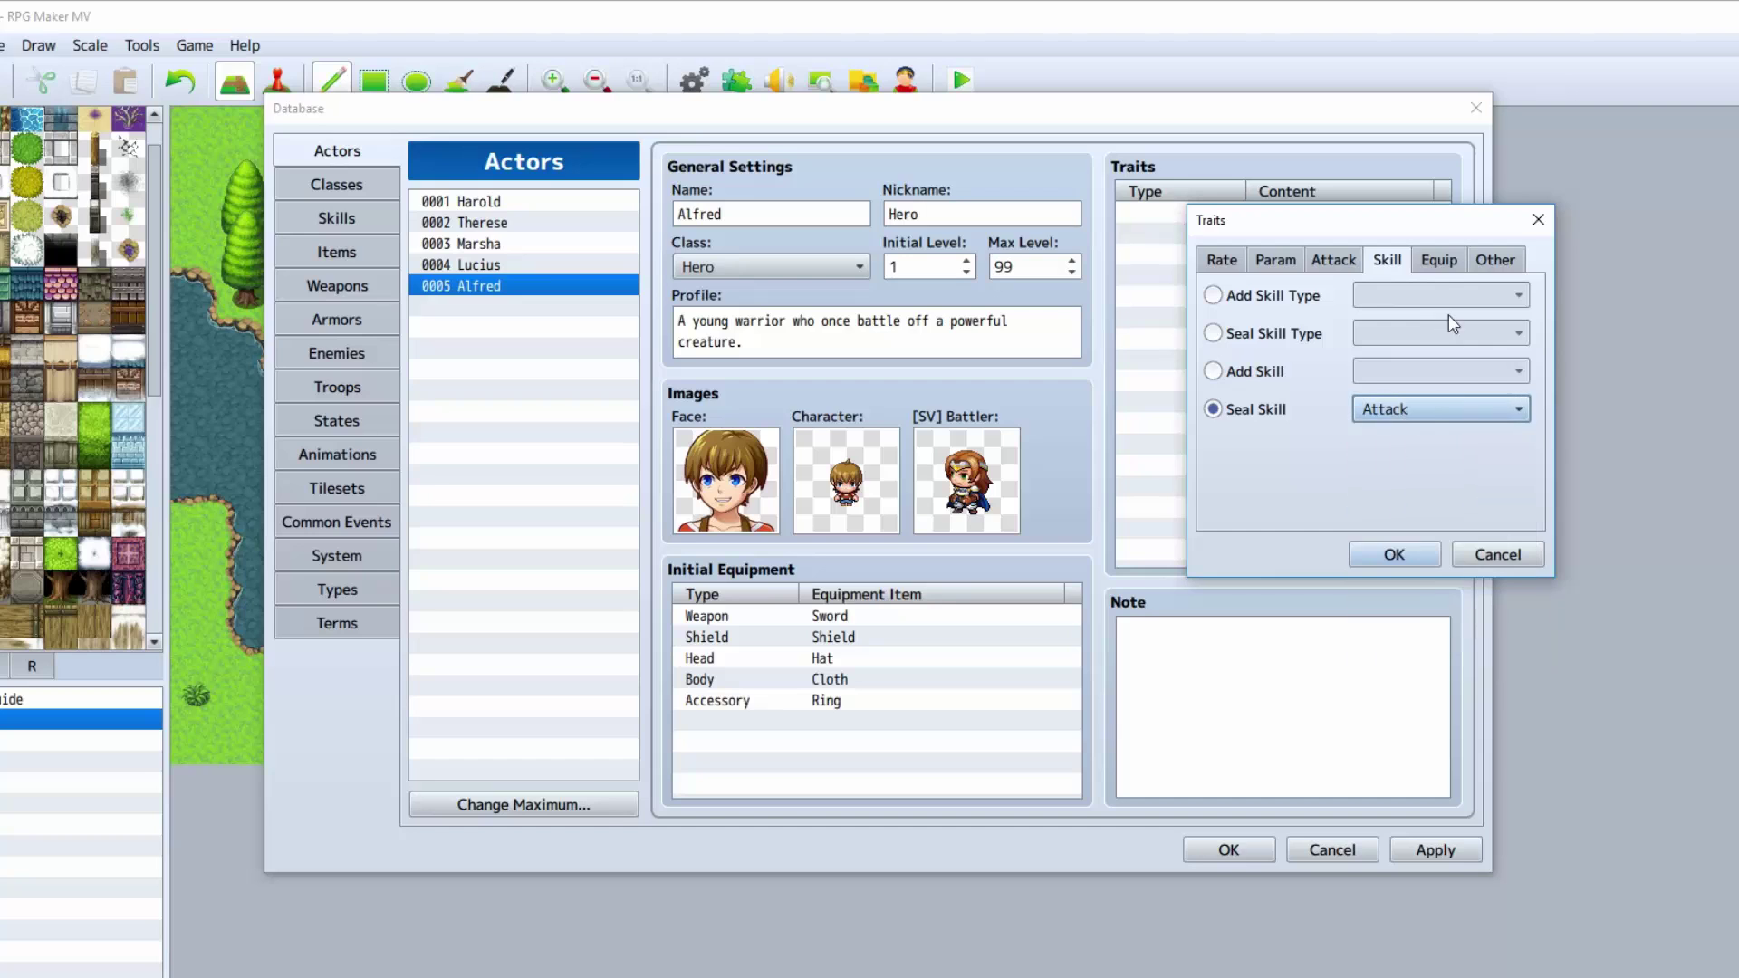
Step: Review the weapon types for the Equip Weapon trait and the armor types for Equip Armor
left_click(1438, 260)
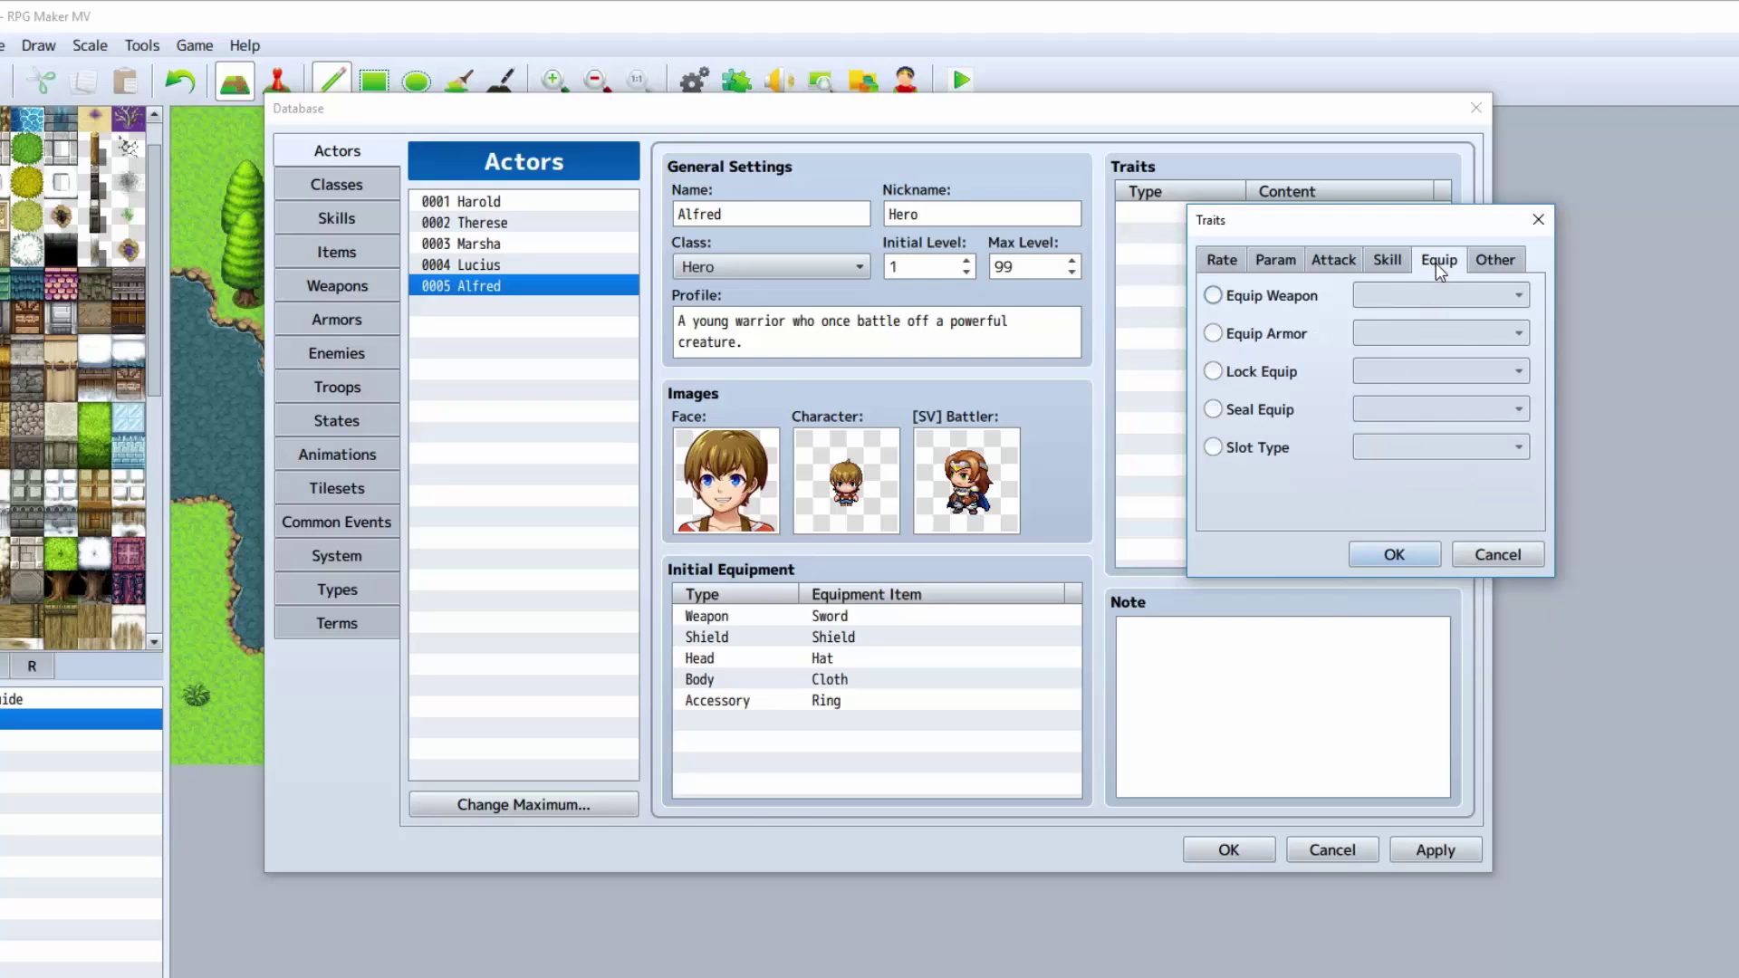
left_click(1268, 301)
left_click(1400, 296)
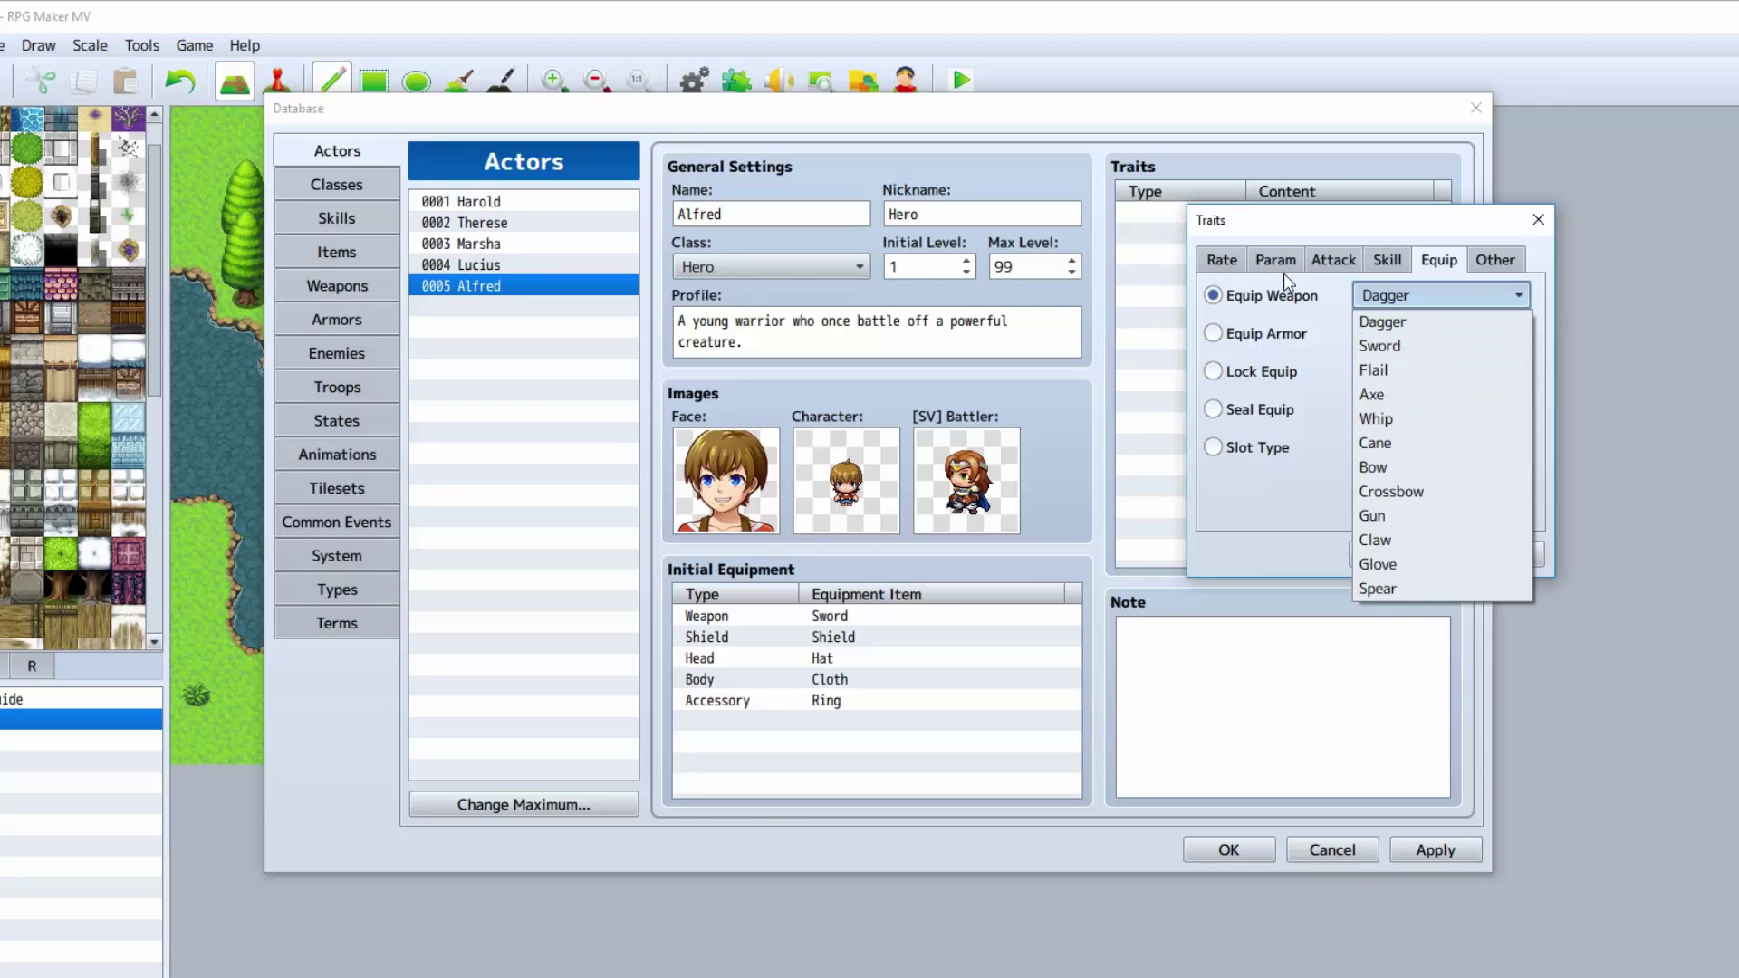
left_click(1444, 299)
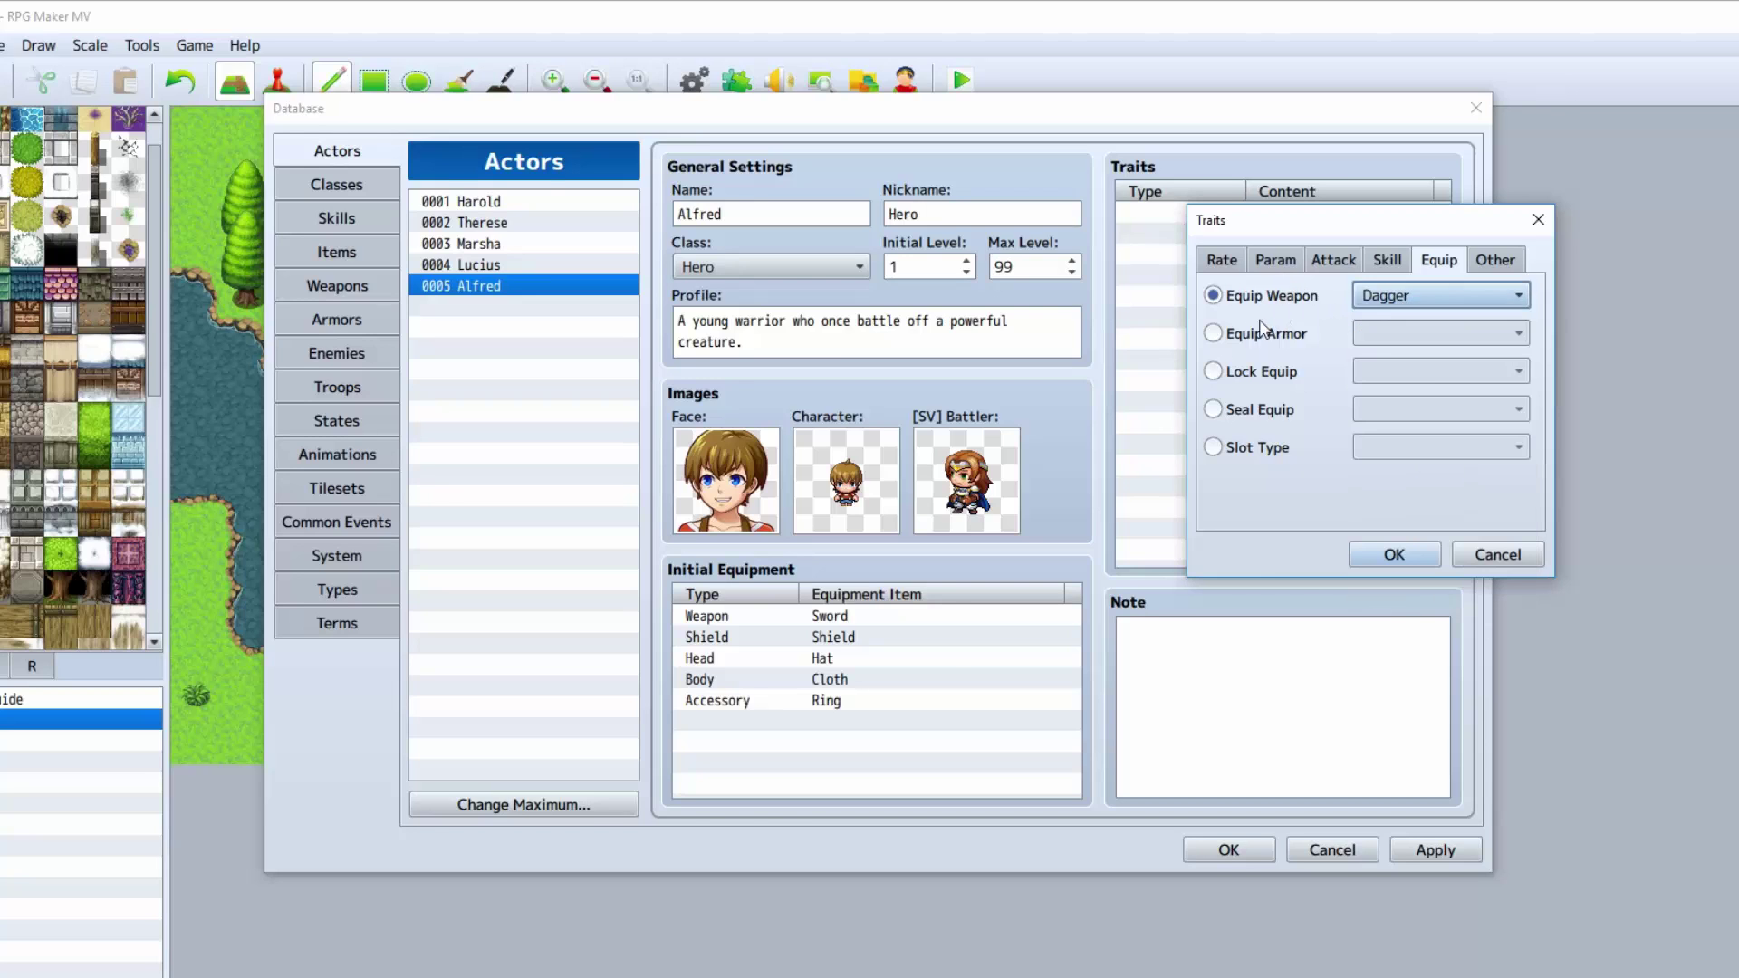
left_click(1485, 335)
left_click(1485, 337)
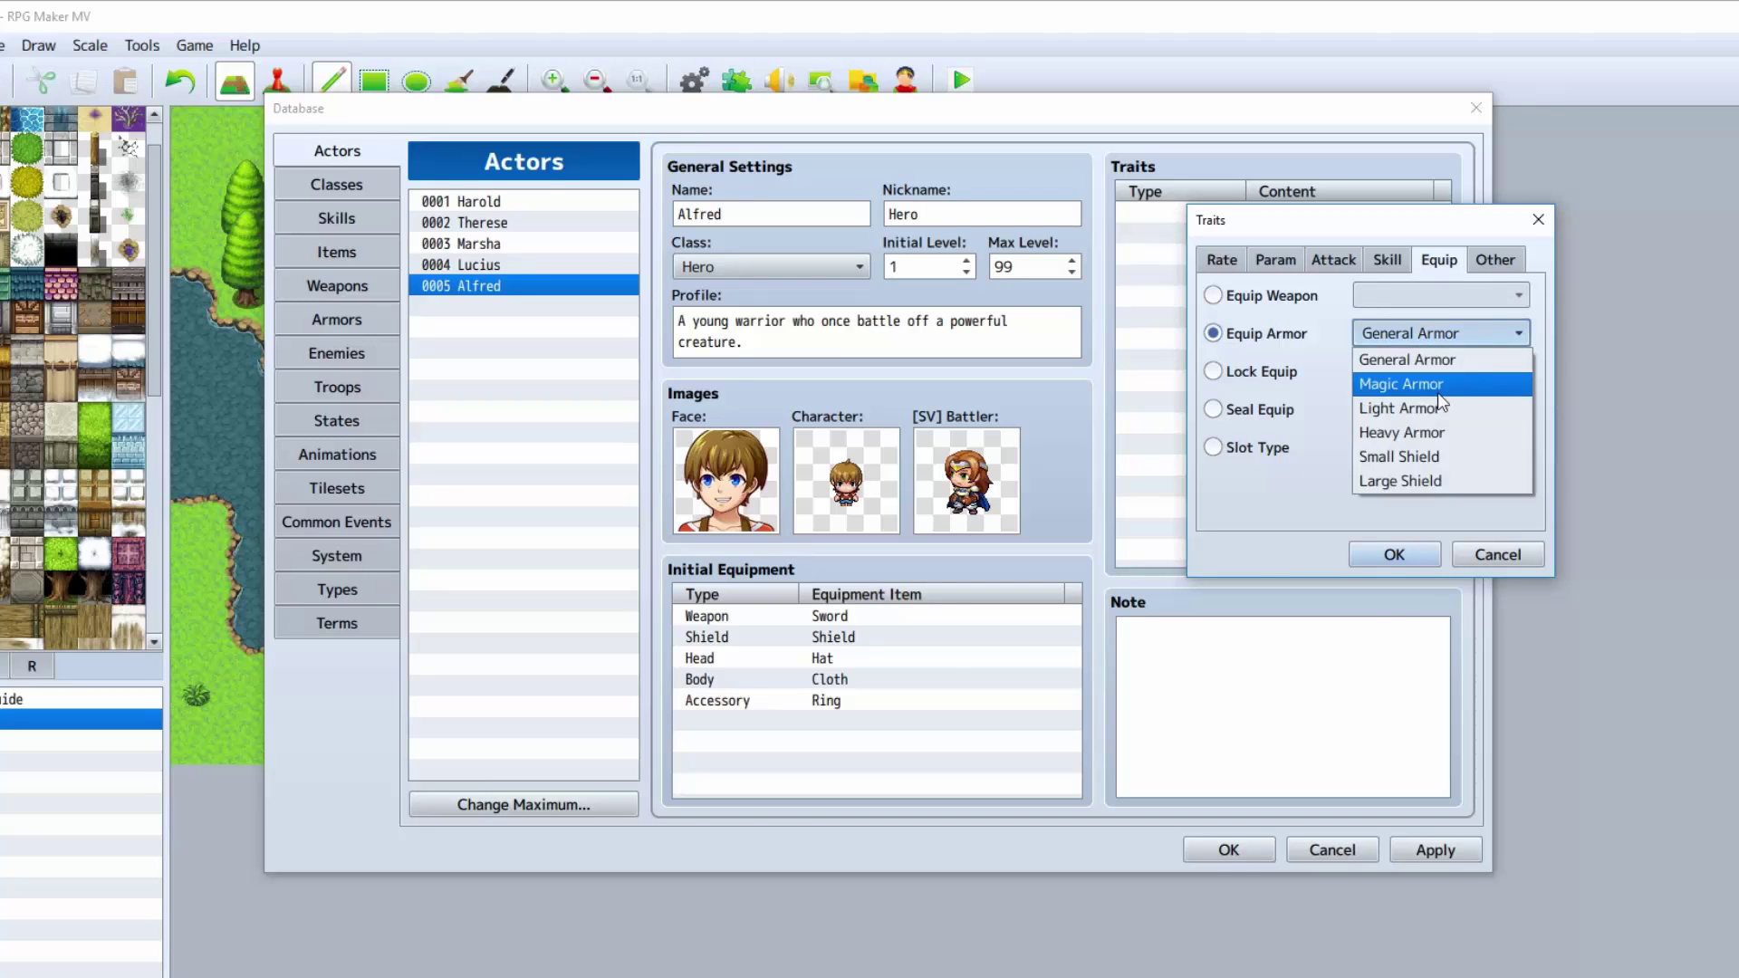
Step: Switch the trait to Lock Equip and choose Weapon as the locked equipment type
left_click(1273, 371)
left_click(1268, 371)
left_click(1371, 379)
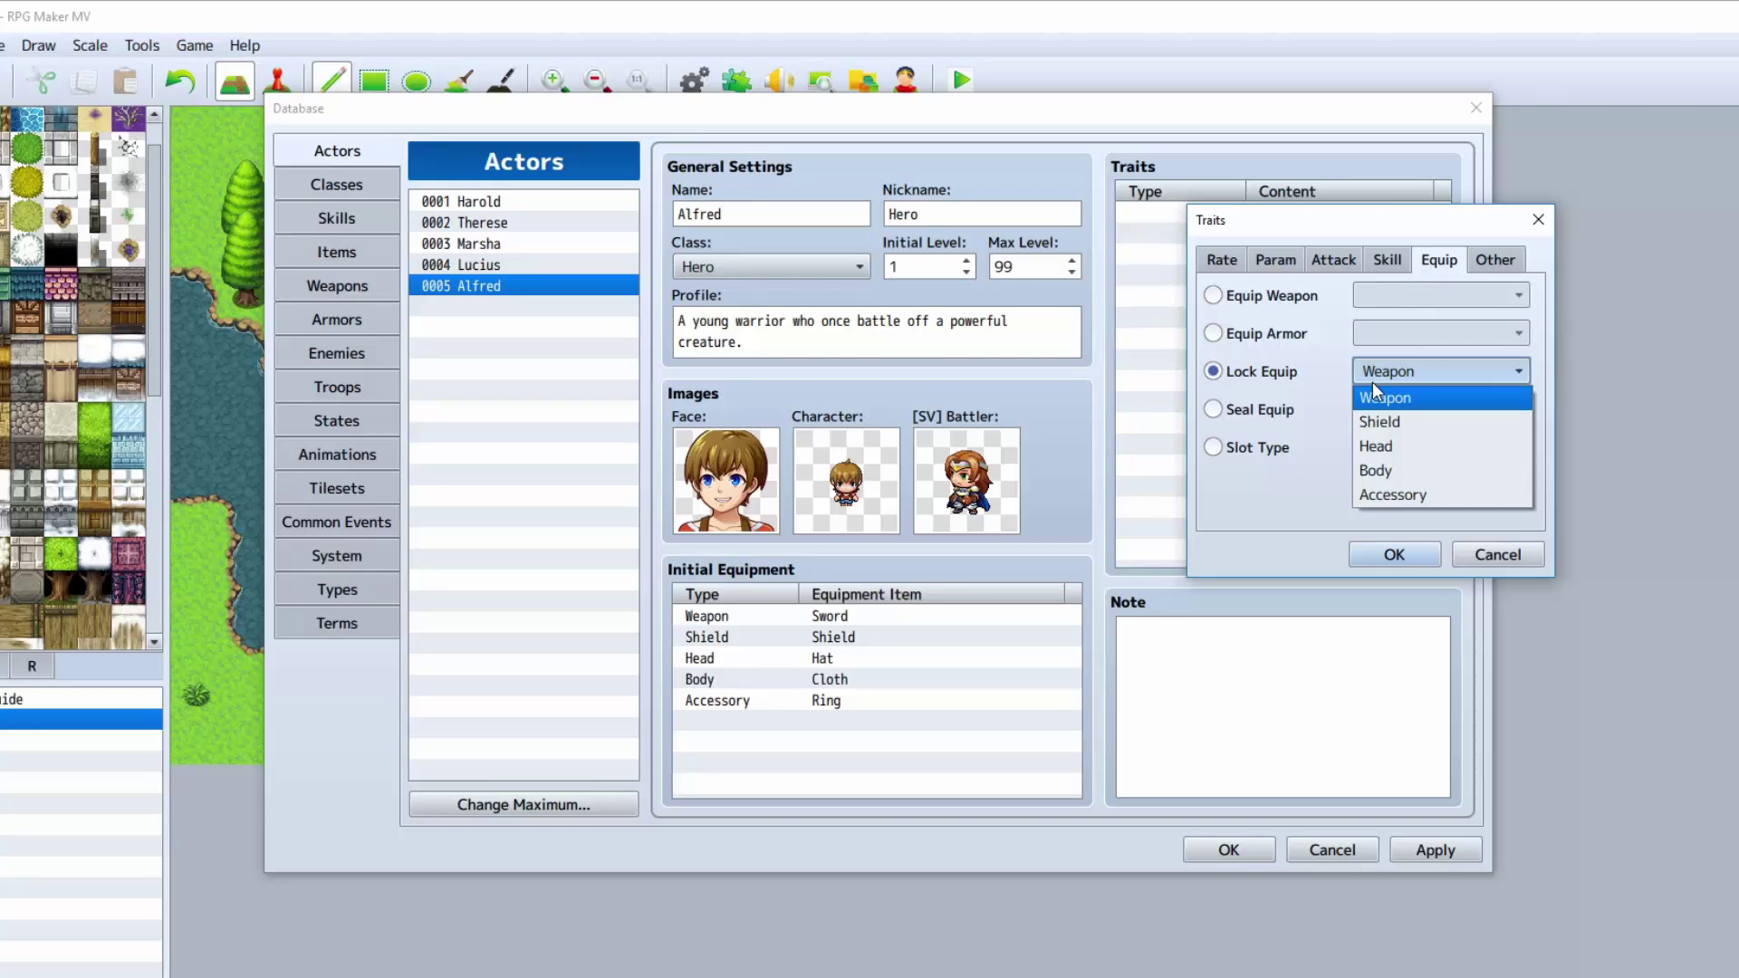
left_click(1376, 396)
Step: Try Seal Equip with Weapon as the equipment type, and review the Slot Type choices
left_click(1286, 409)
left_click(1422, 409)
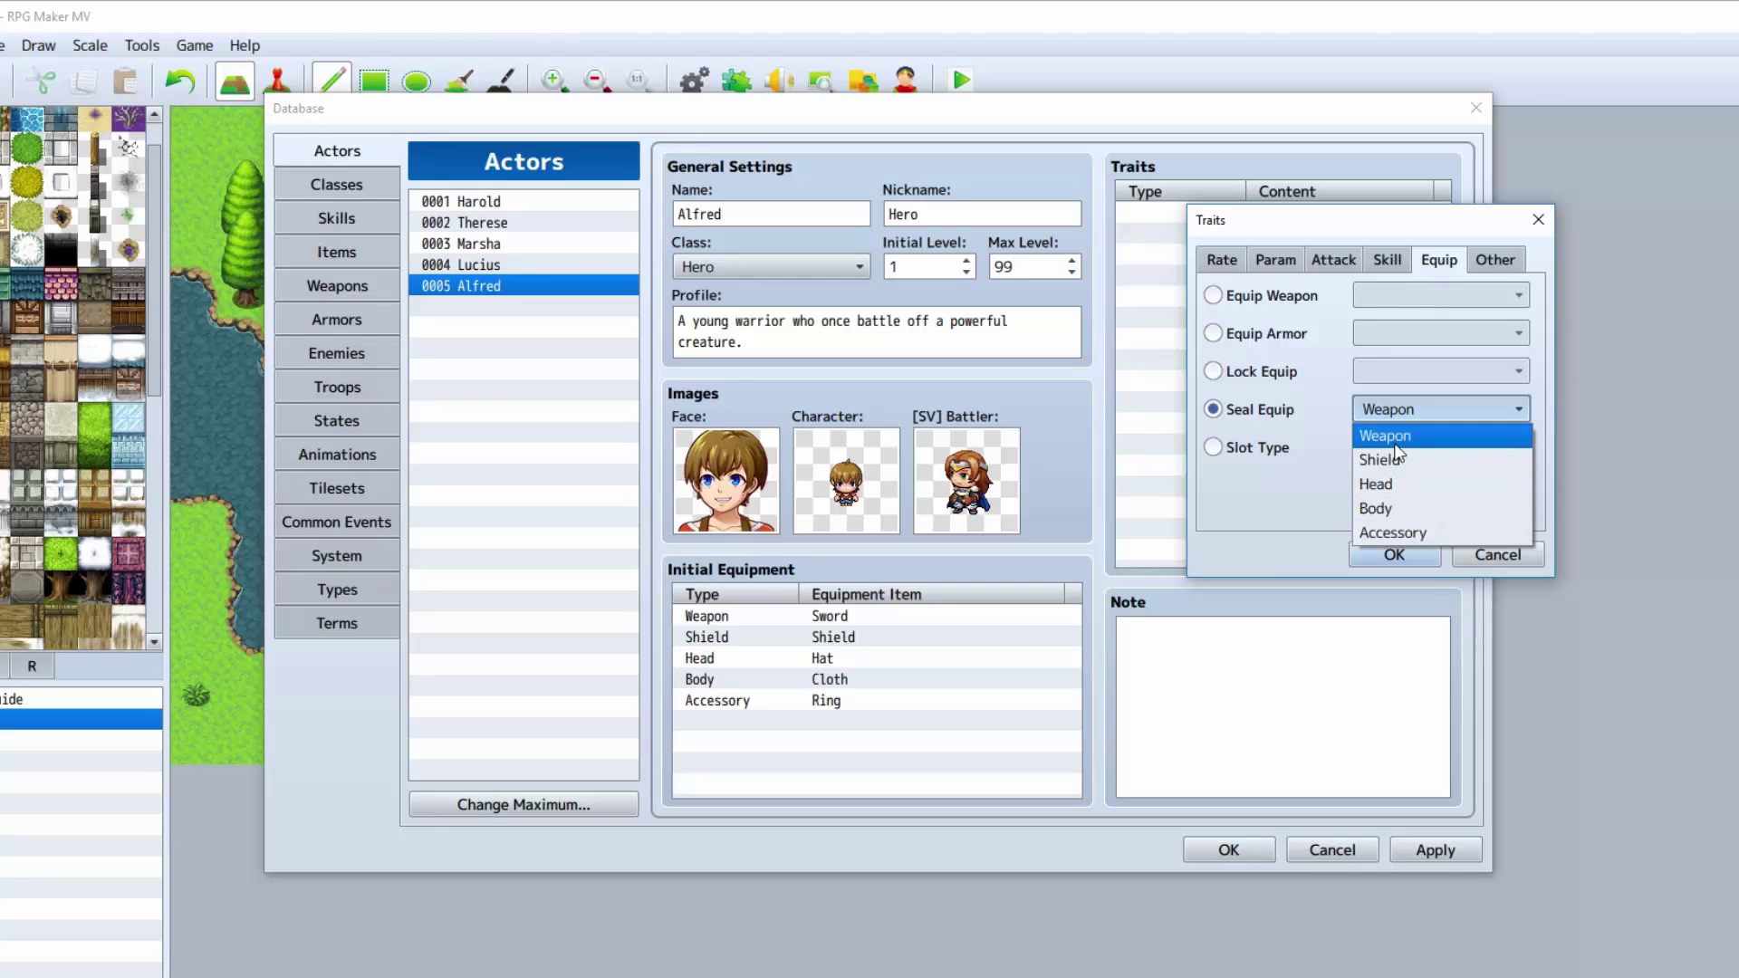
left_click(1395, 442)
left_click(1394, 412)
left_click(1392, 437)
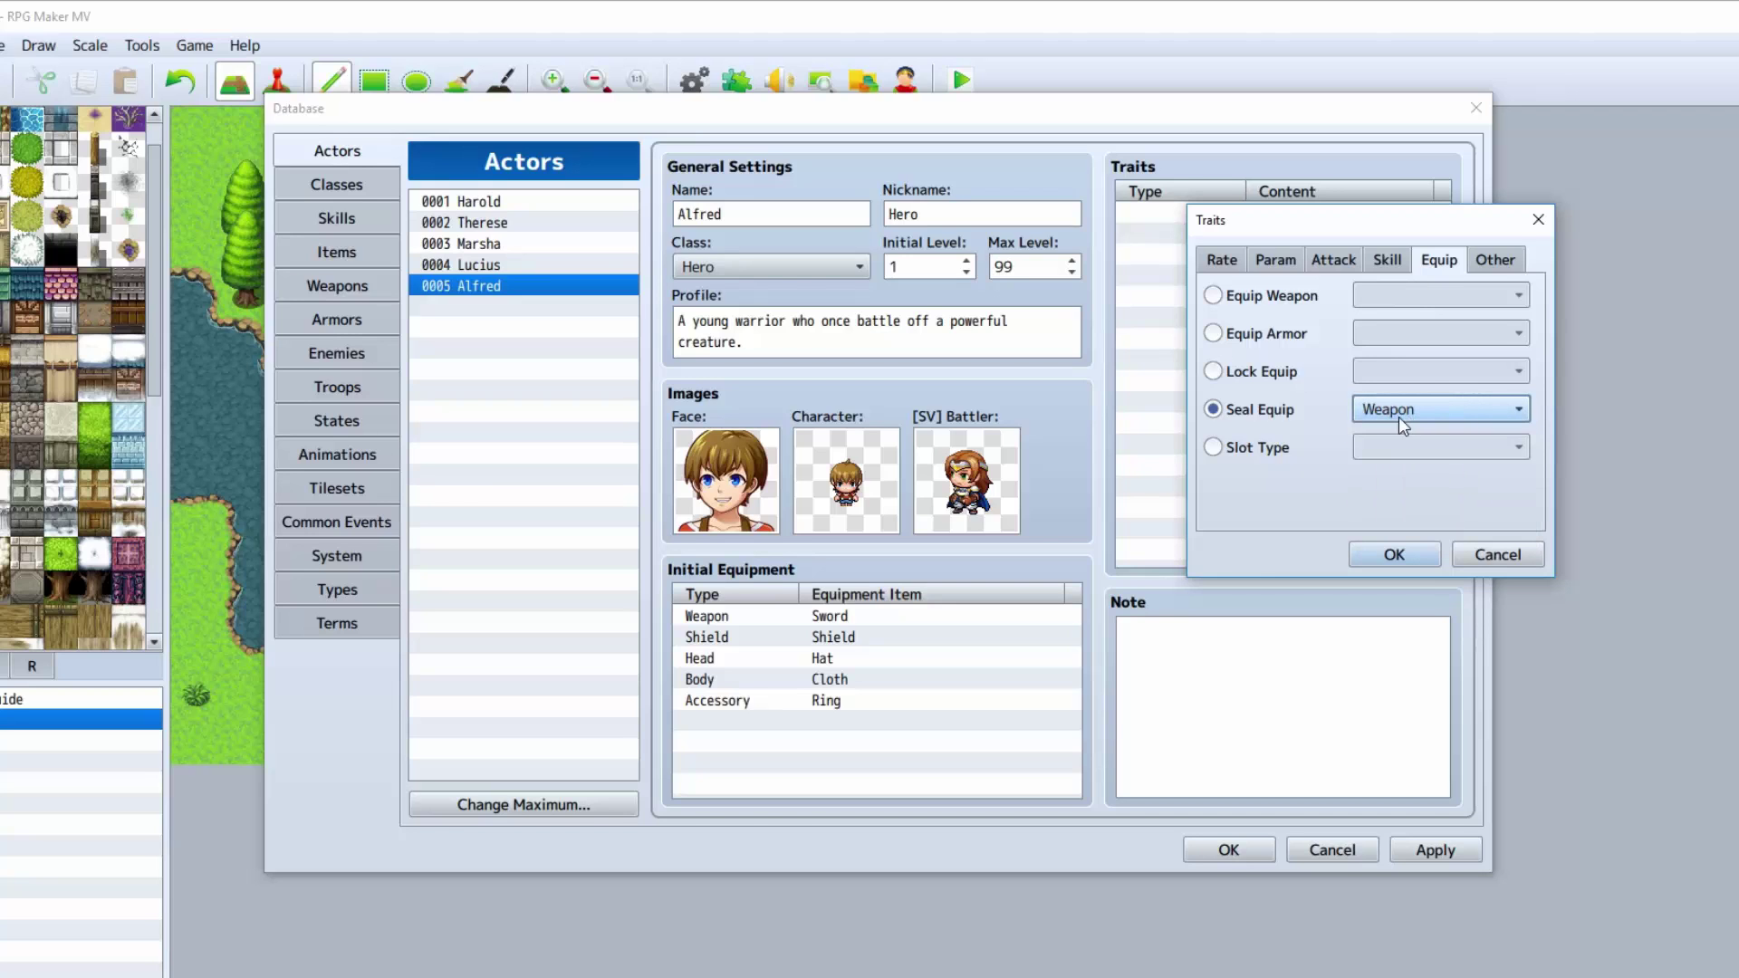
left_click(1445, 410)
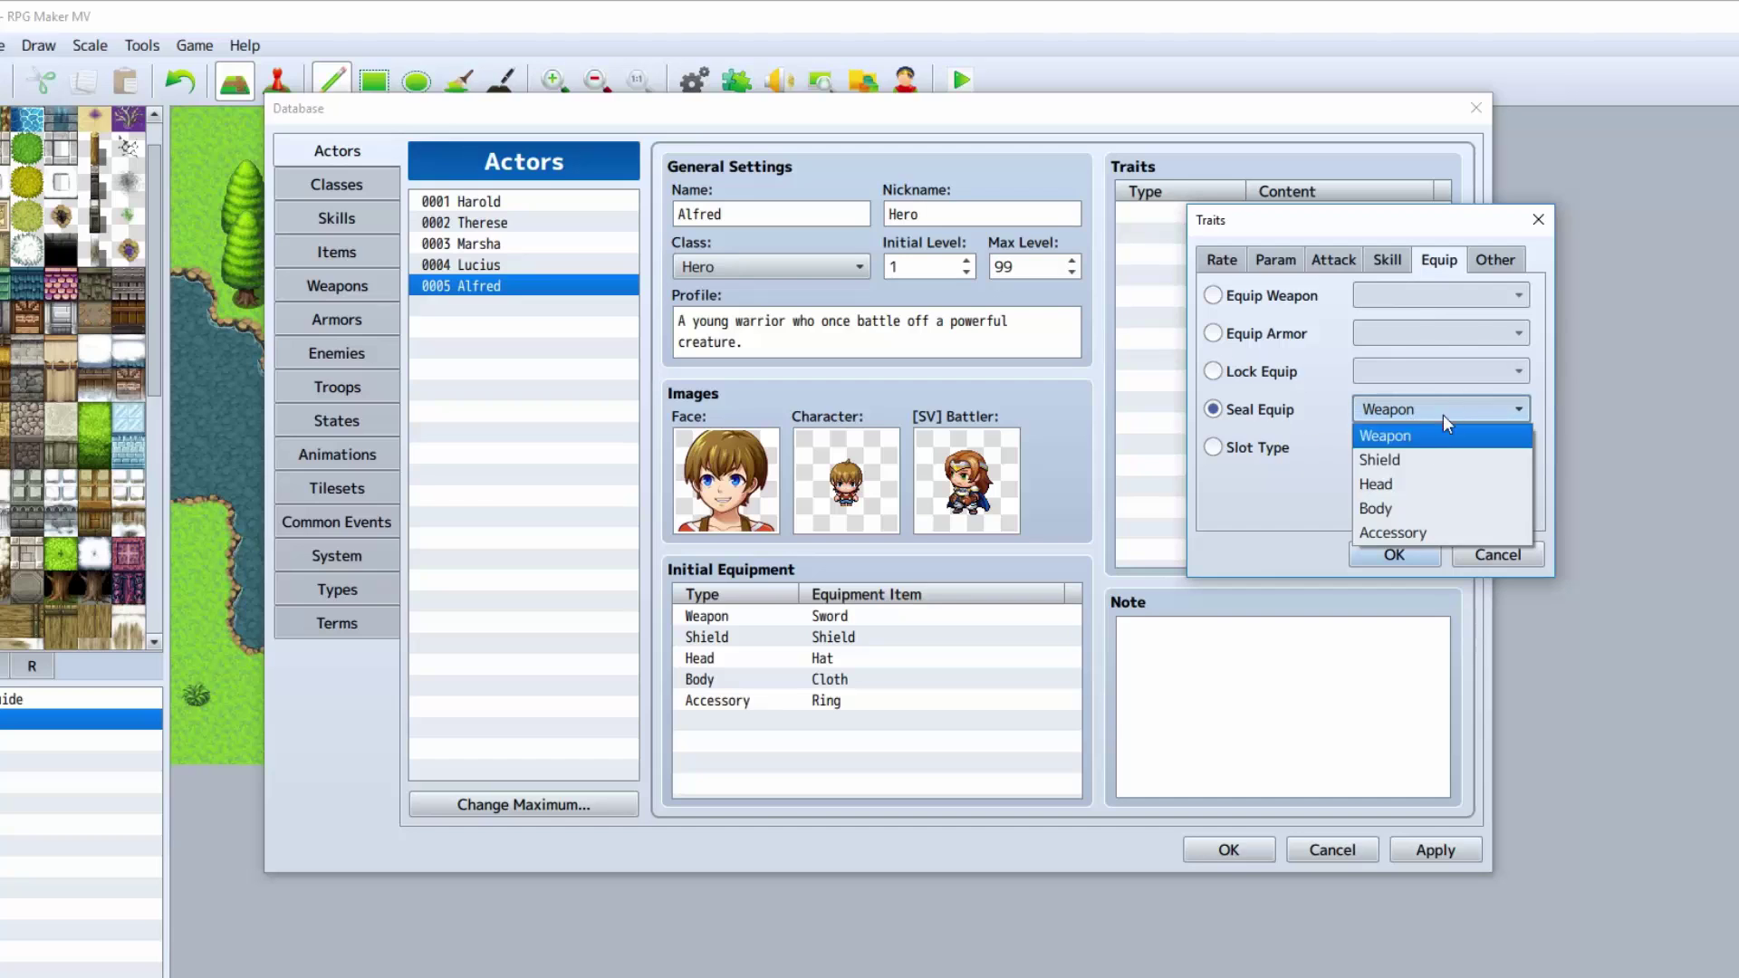
left_click(1431, 418)
left_click(1431, 416)
left_click(1428, 415)
left_click(1289, 443)
left_click(1384, 447)
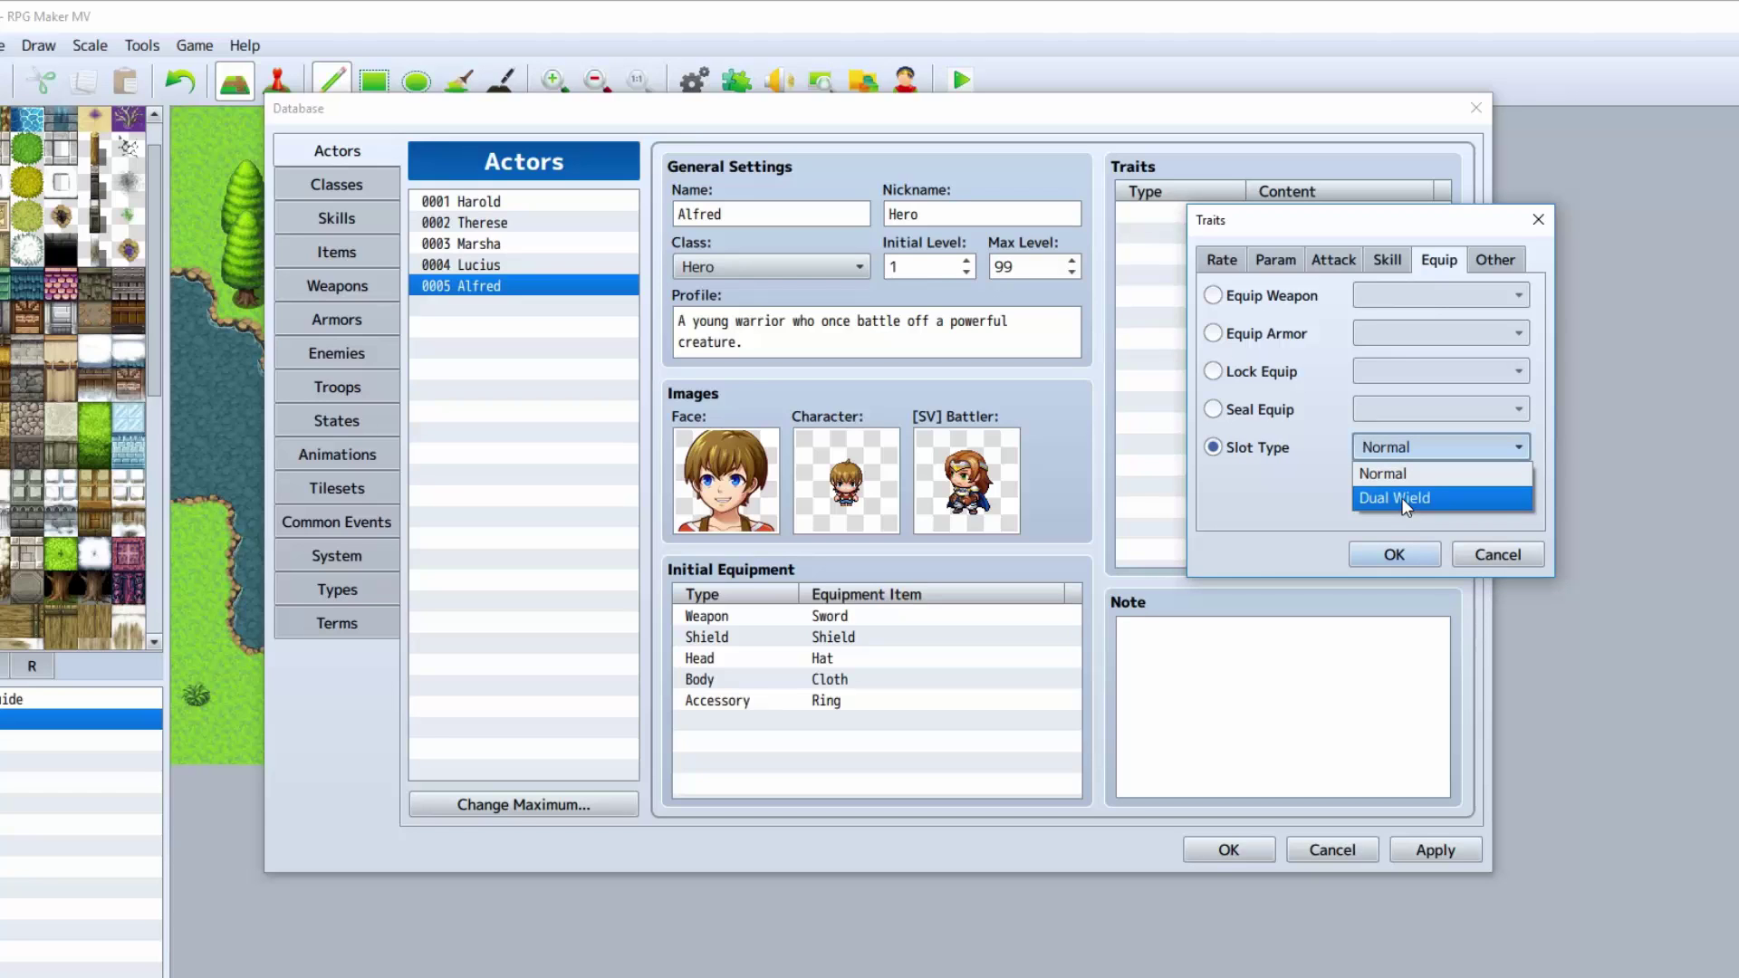
Step: Compare the Action Times + trait with the Attack Times + trait, ending on Action Times +
left_click(1490, 268)
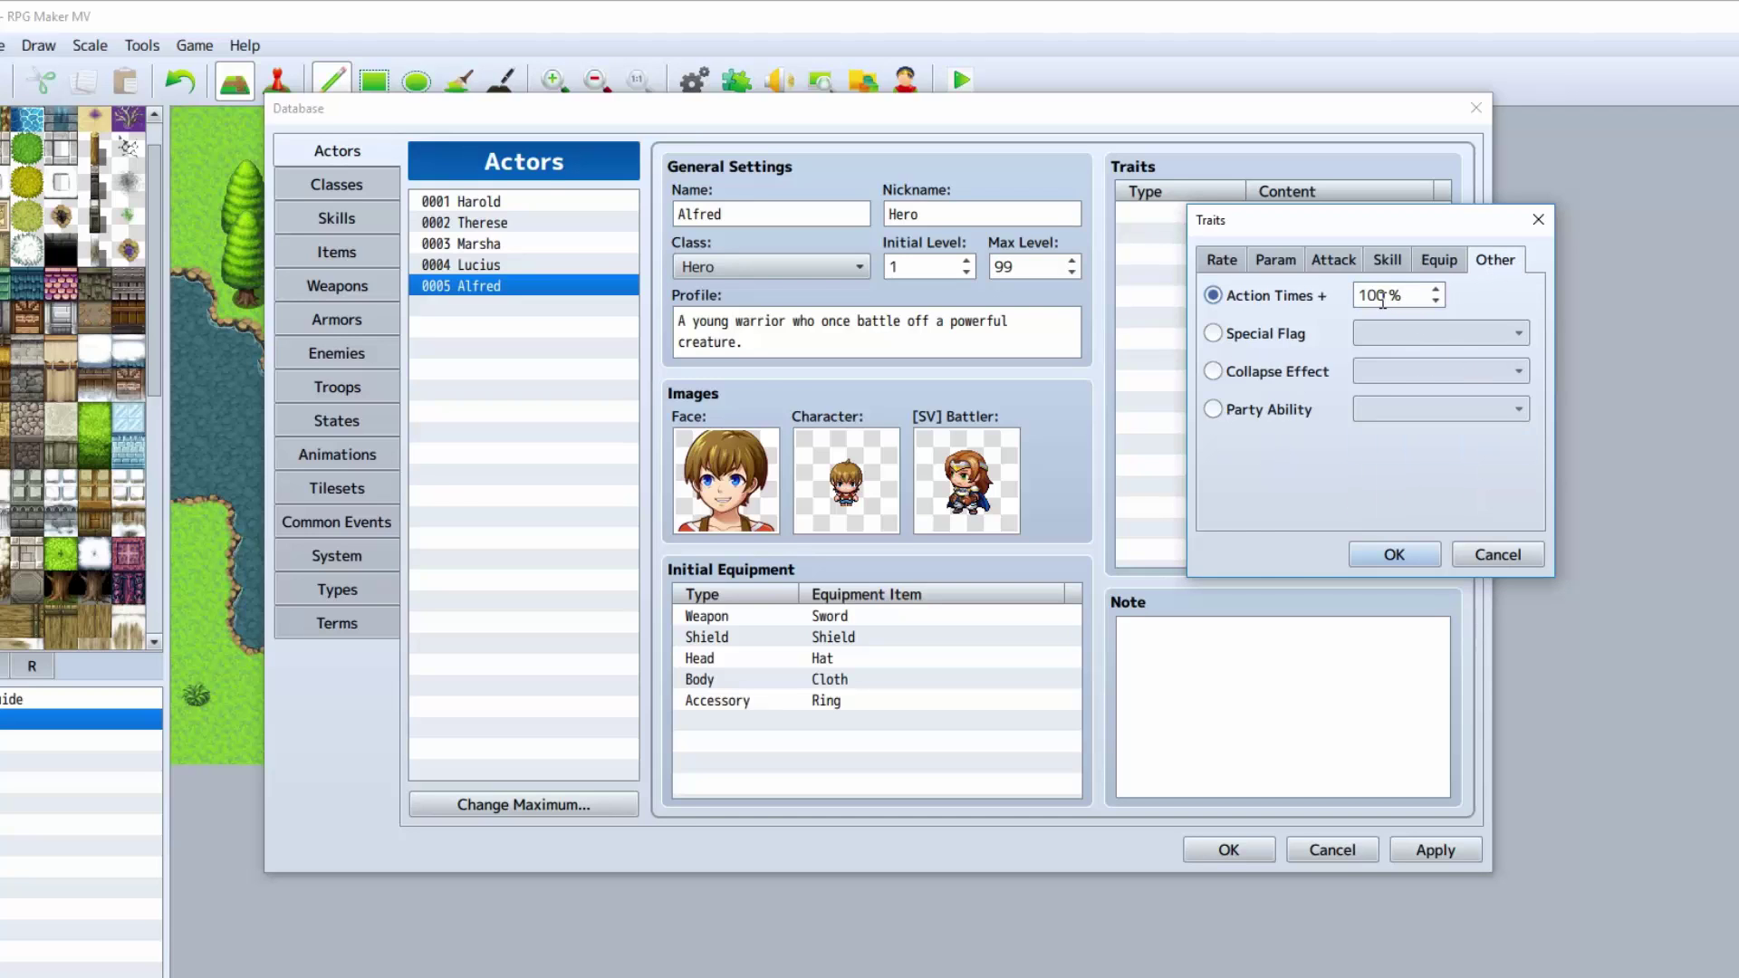
mouse_move(1382, 301)
left_click(1355, 260)
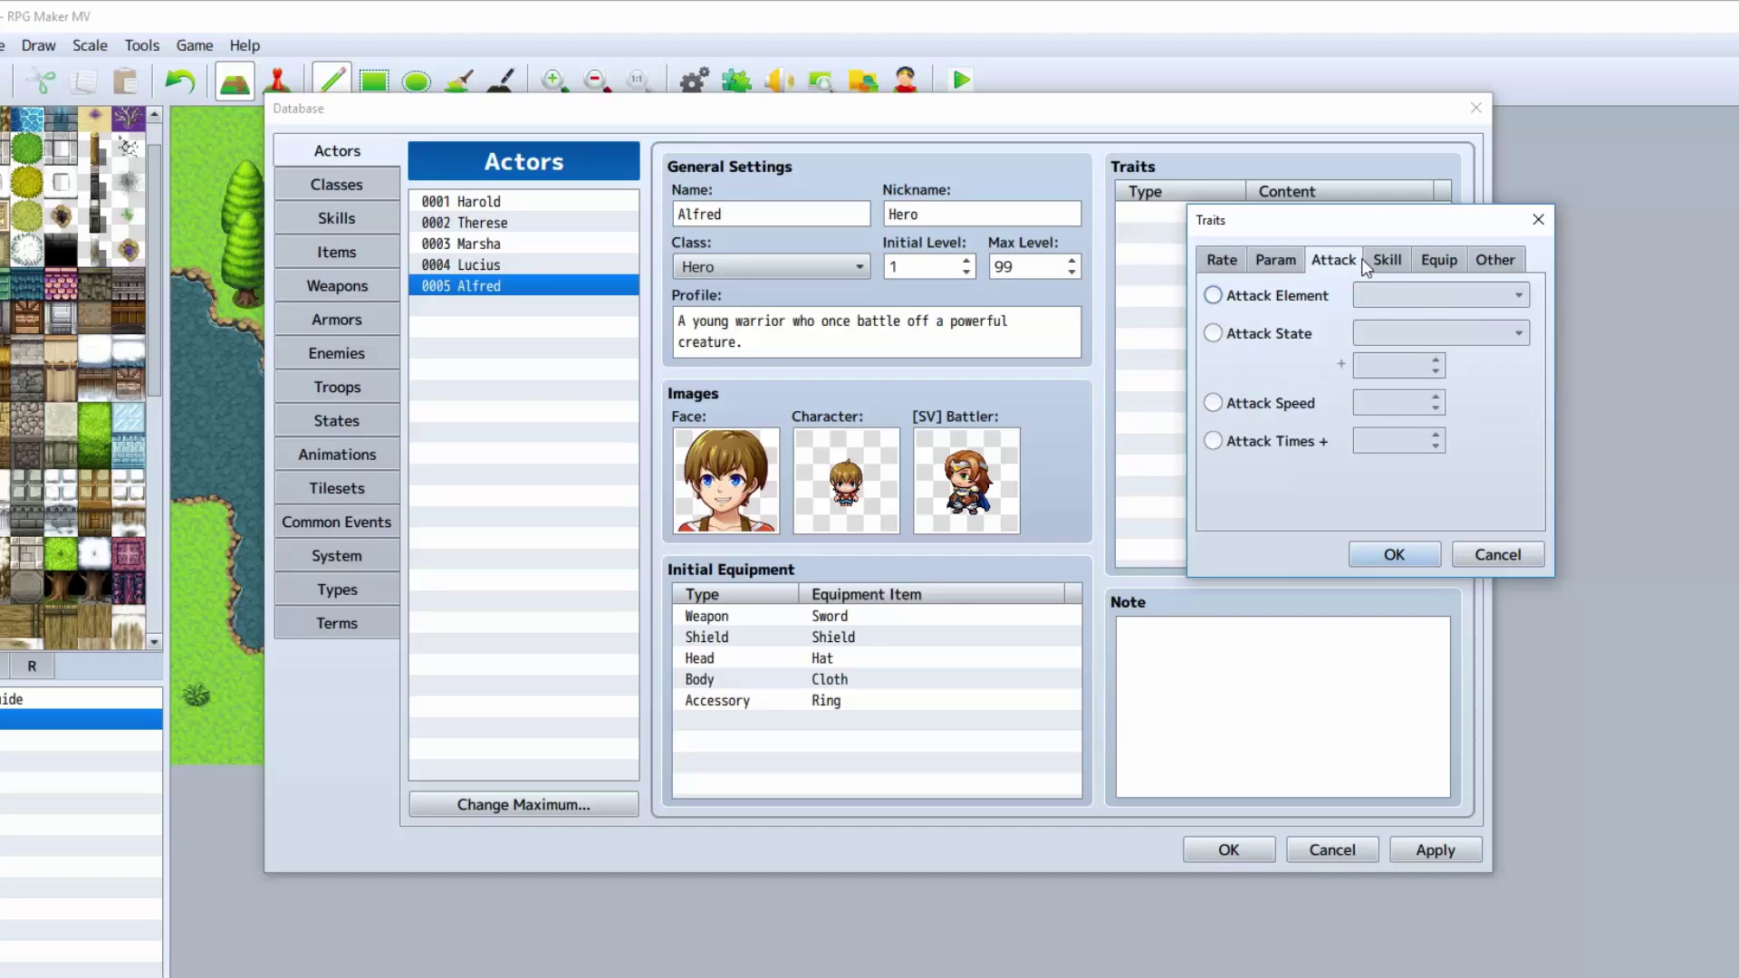
left_click(1280, 442)
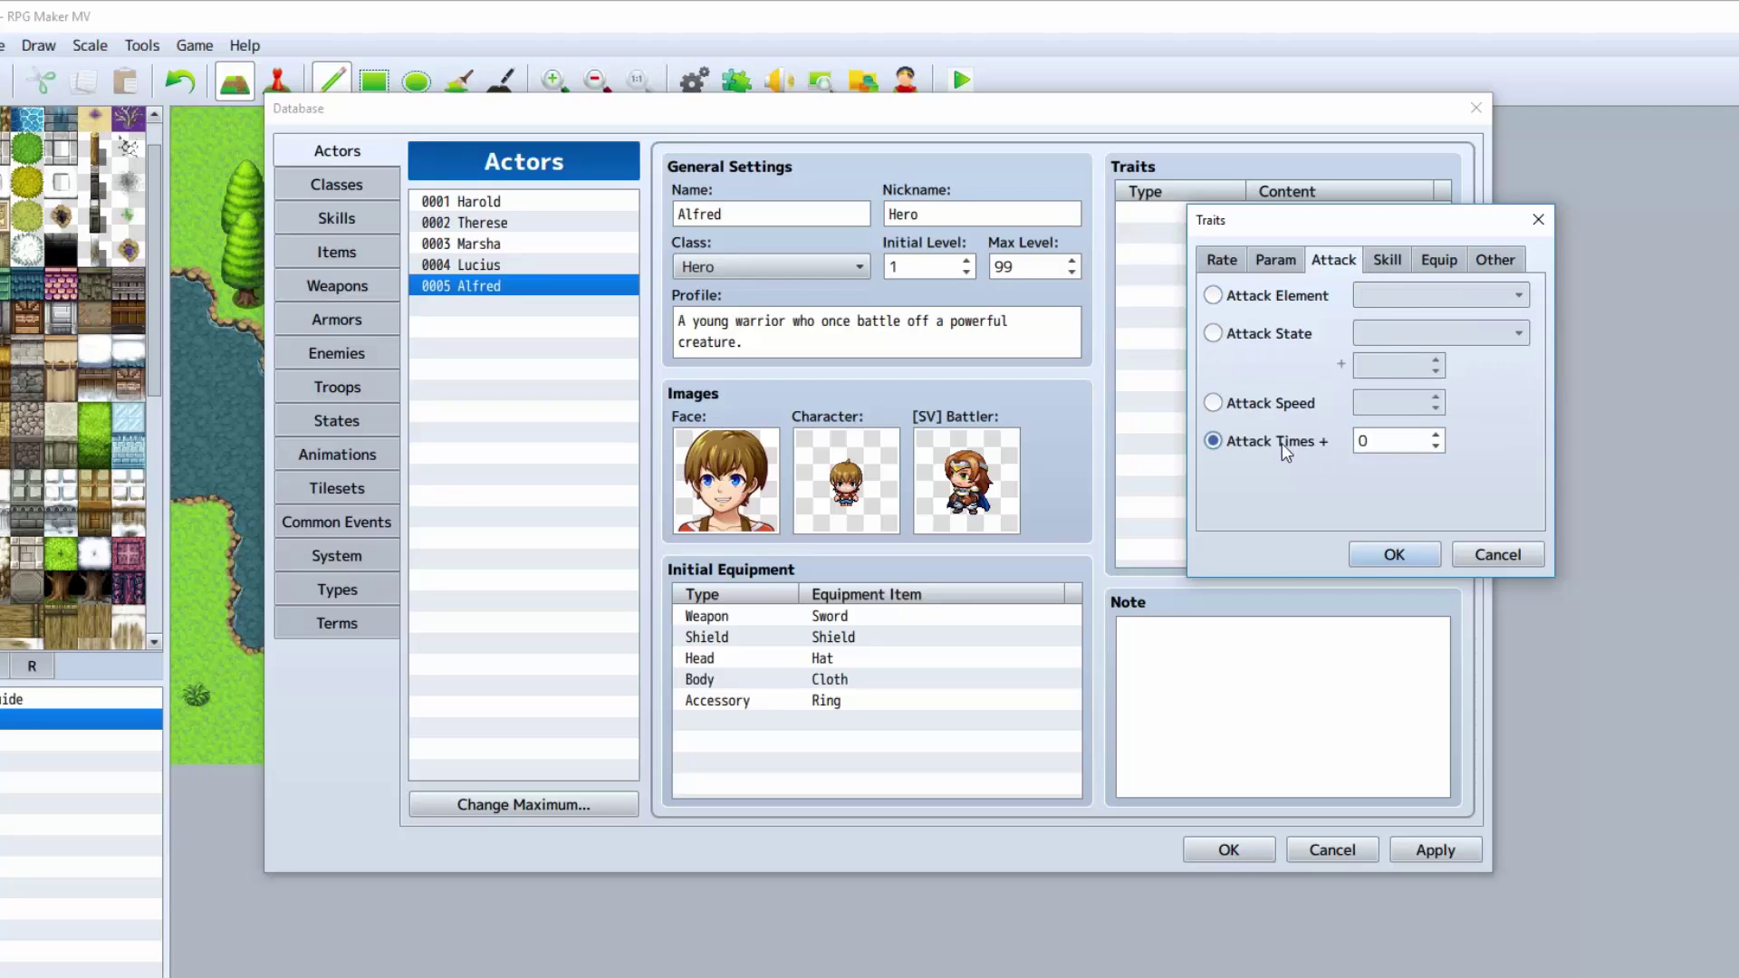
left_click(1518, 268)
left_click(1281, 296)
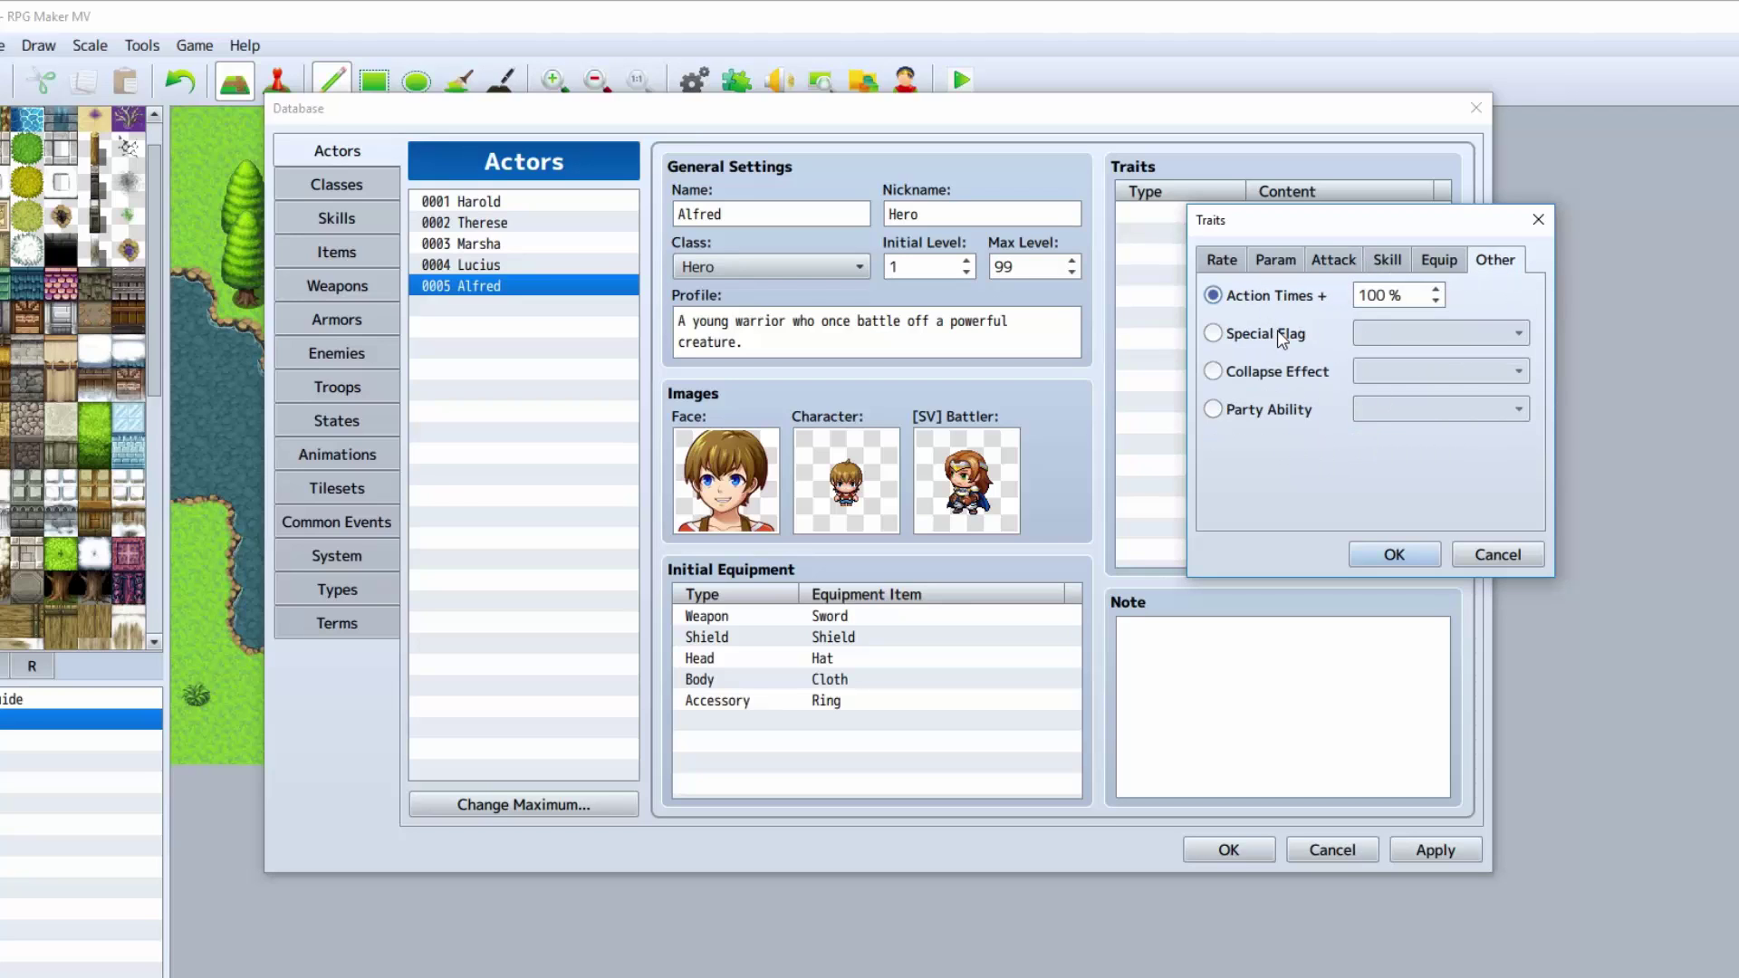
Step: Read the Special Flag description and try Substitute as the trait's special flag
mouse_move(1282, 338)
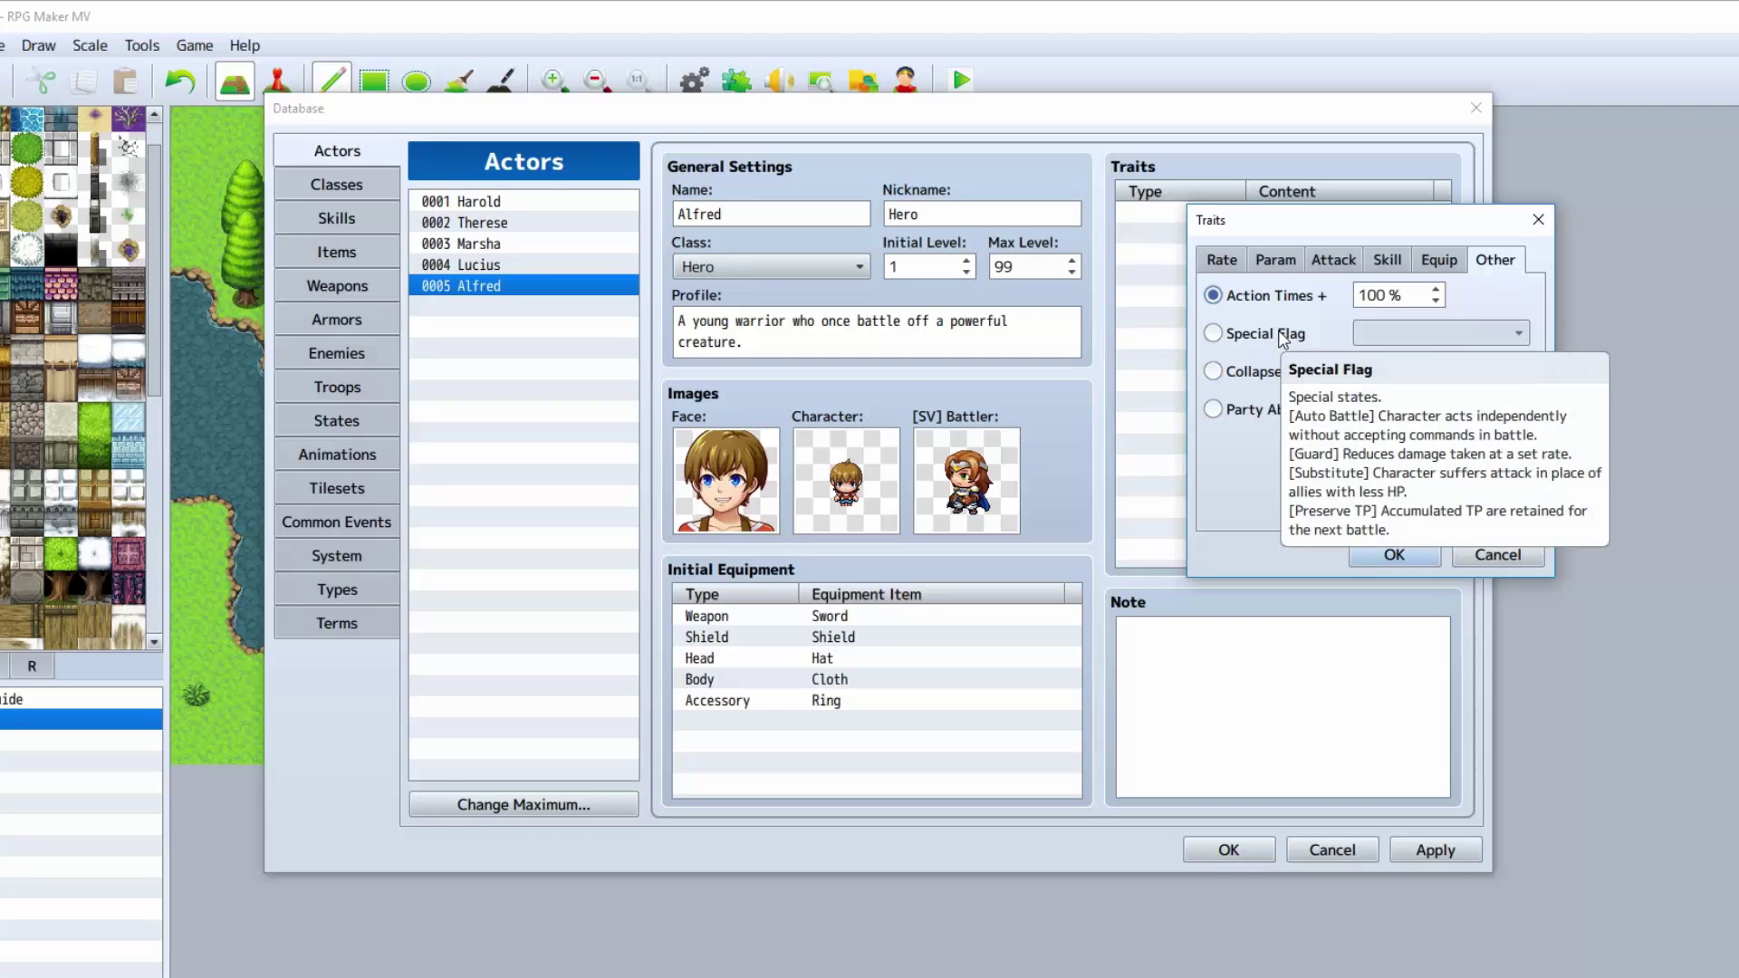
left_click(1279, 332)
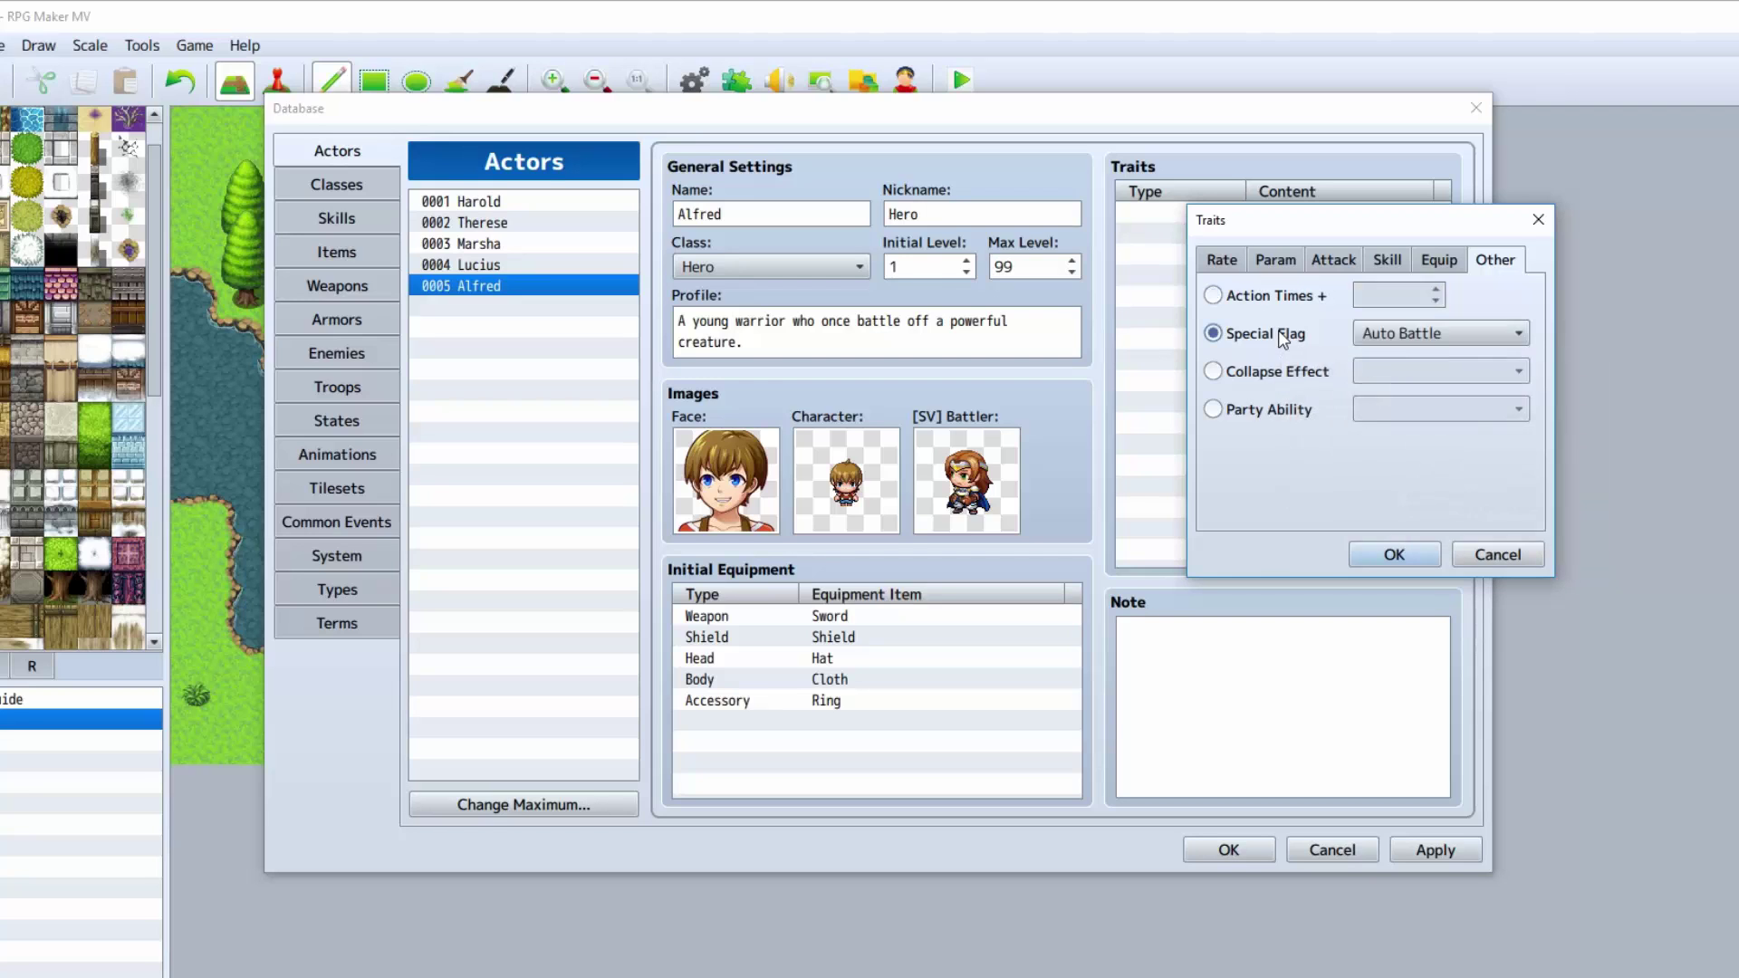
key("Down")
key("Down")
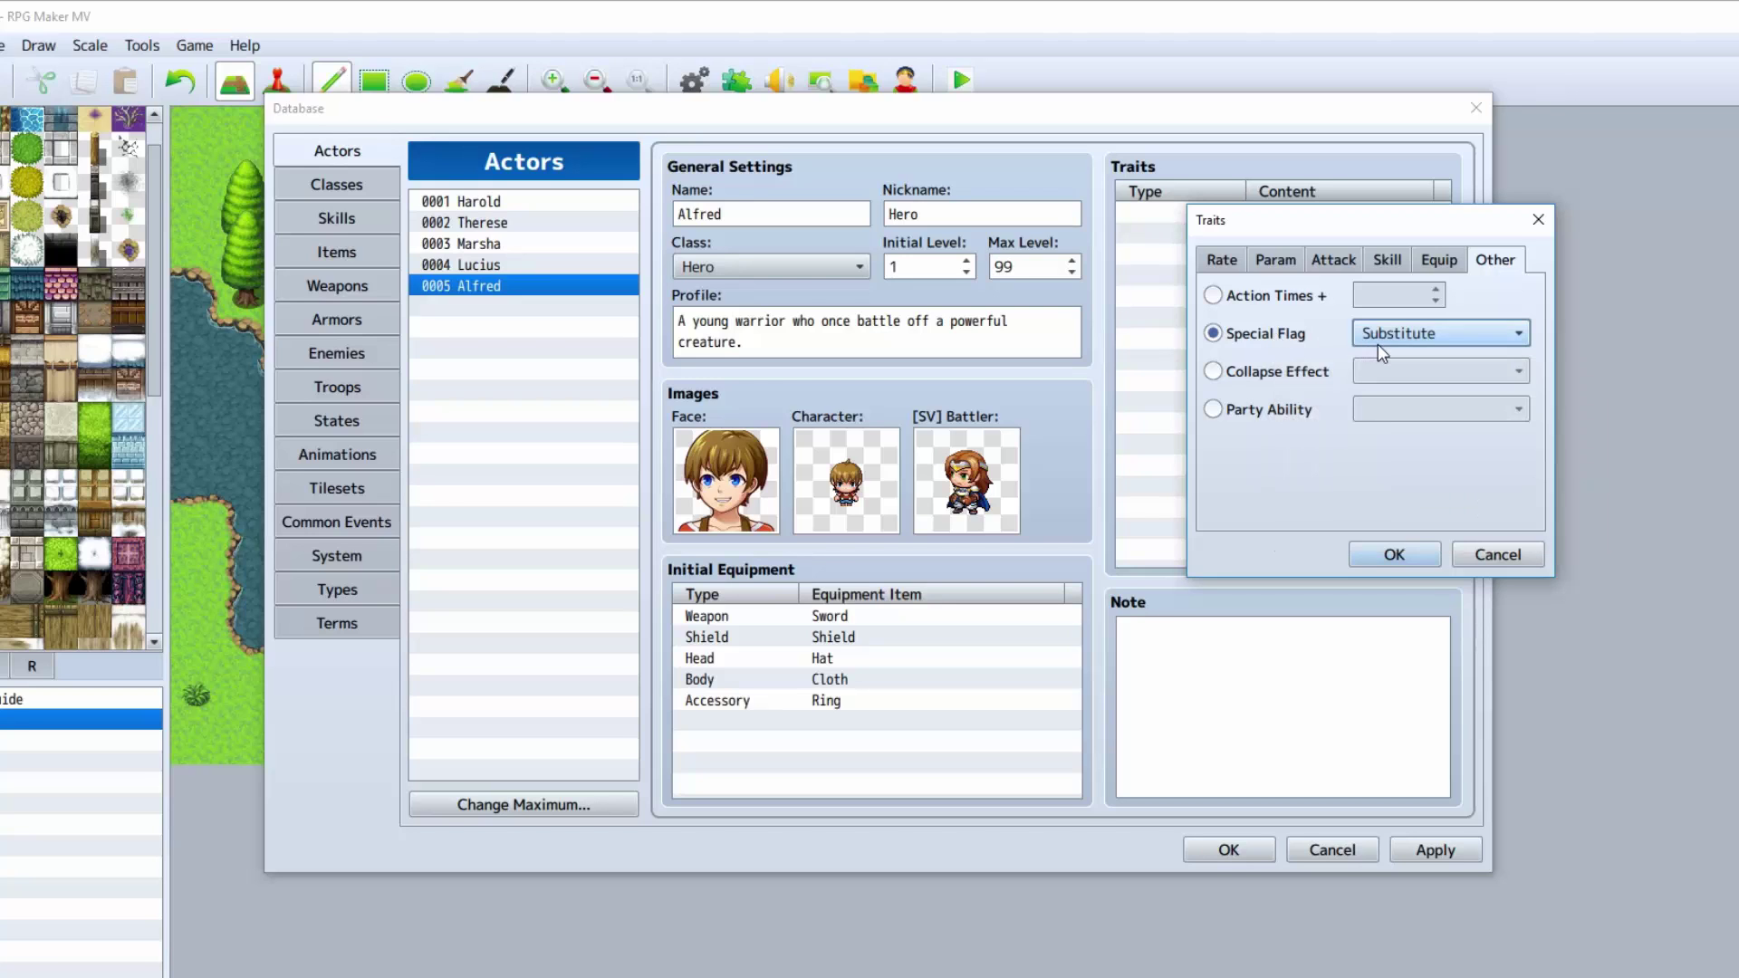
Step: Review the Collapse Effect and Party Ability choices, and discard the new trait
left_click(1218, 374)
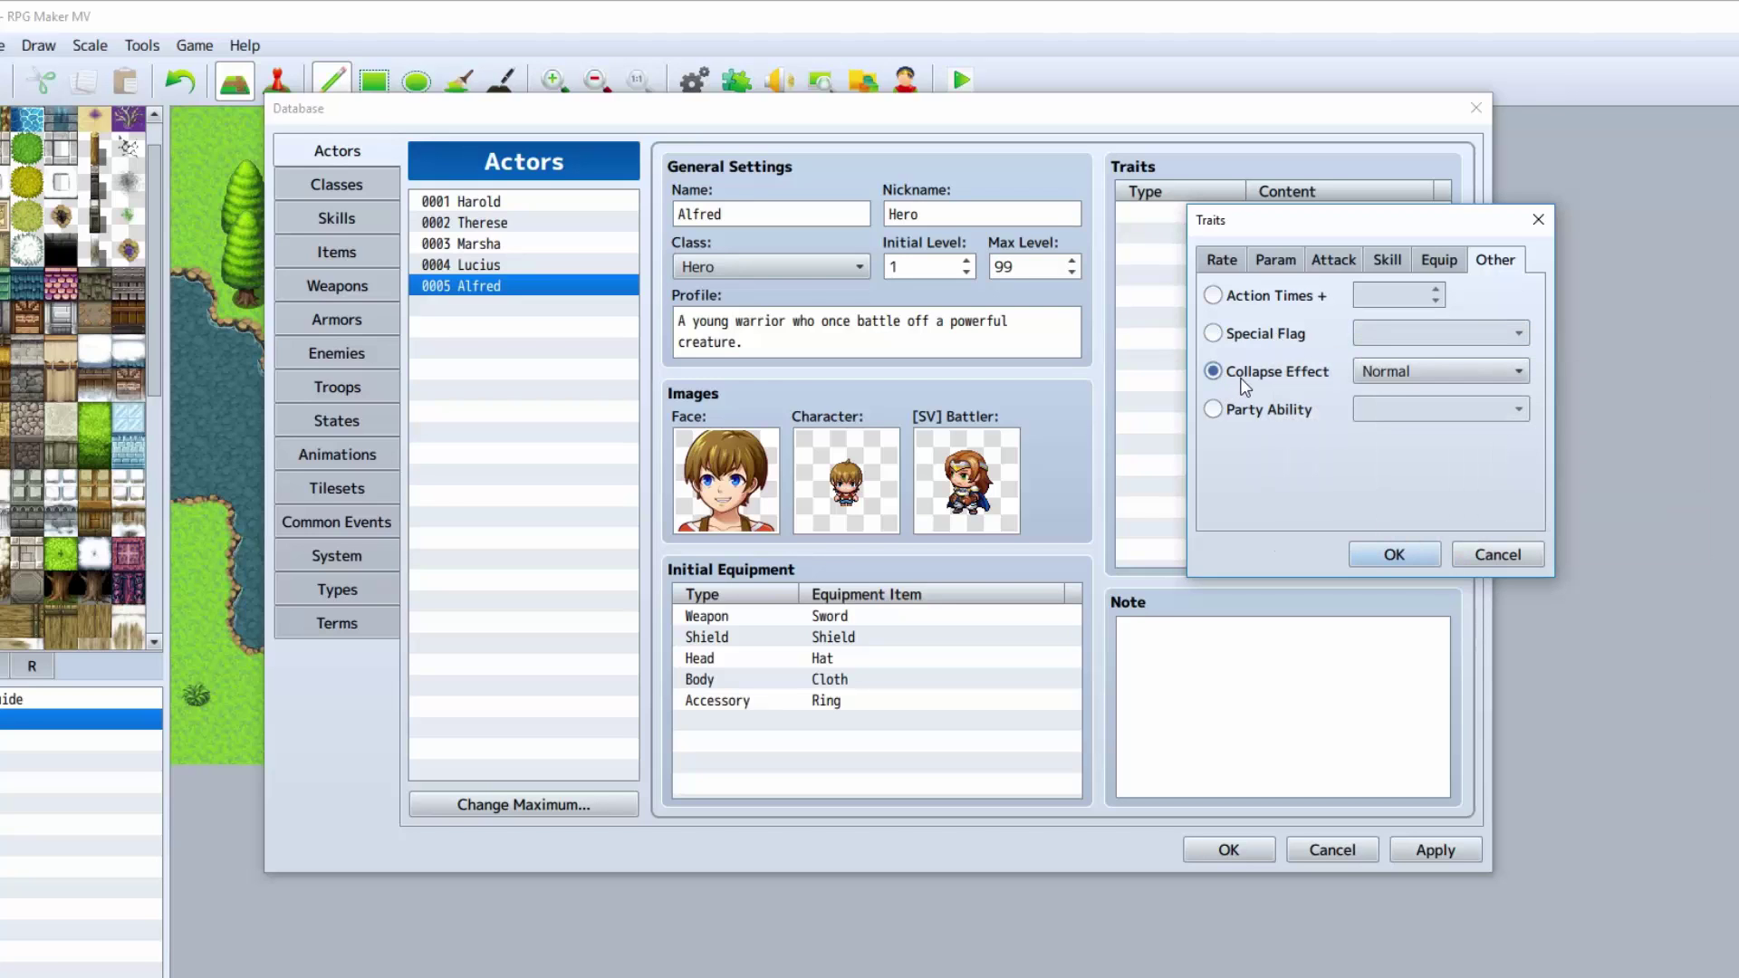
left_click(1396, 376)
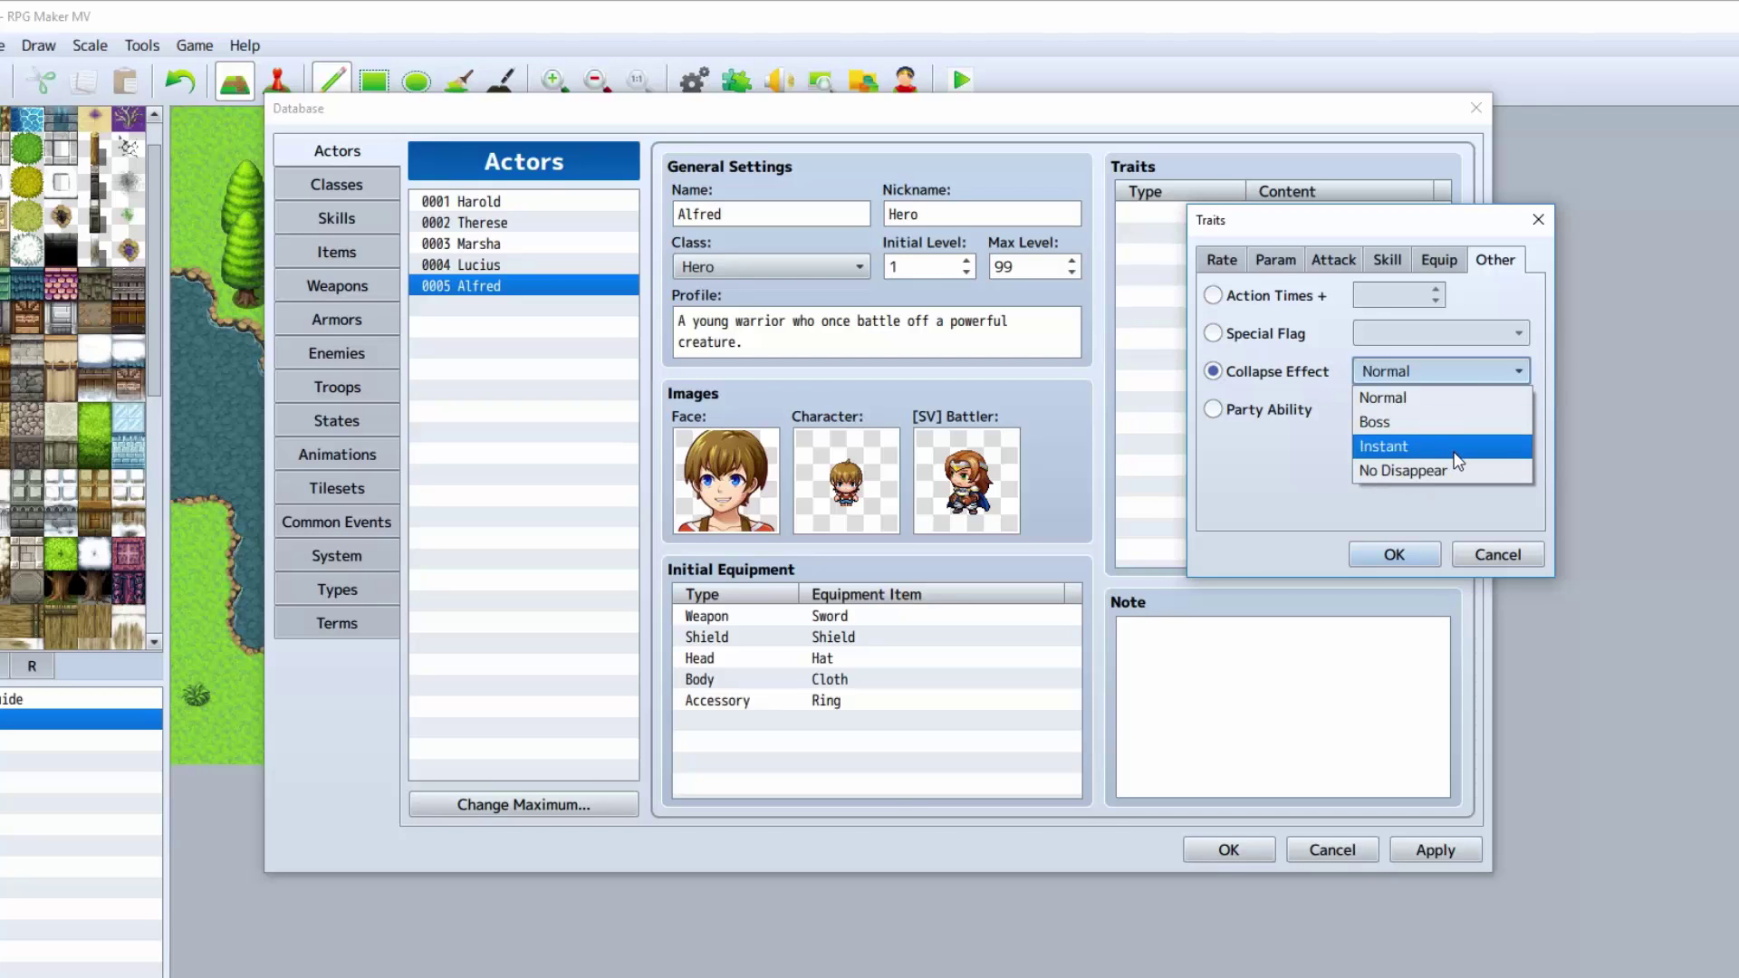
left_click(1465, 409)
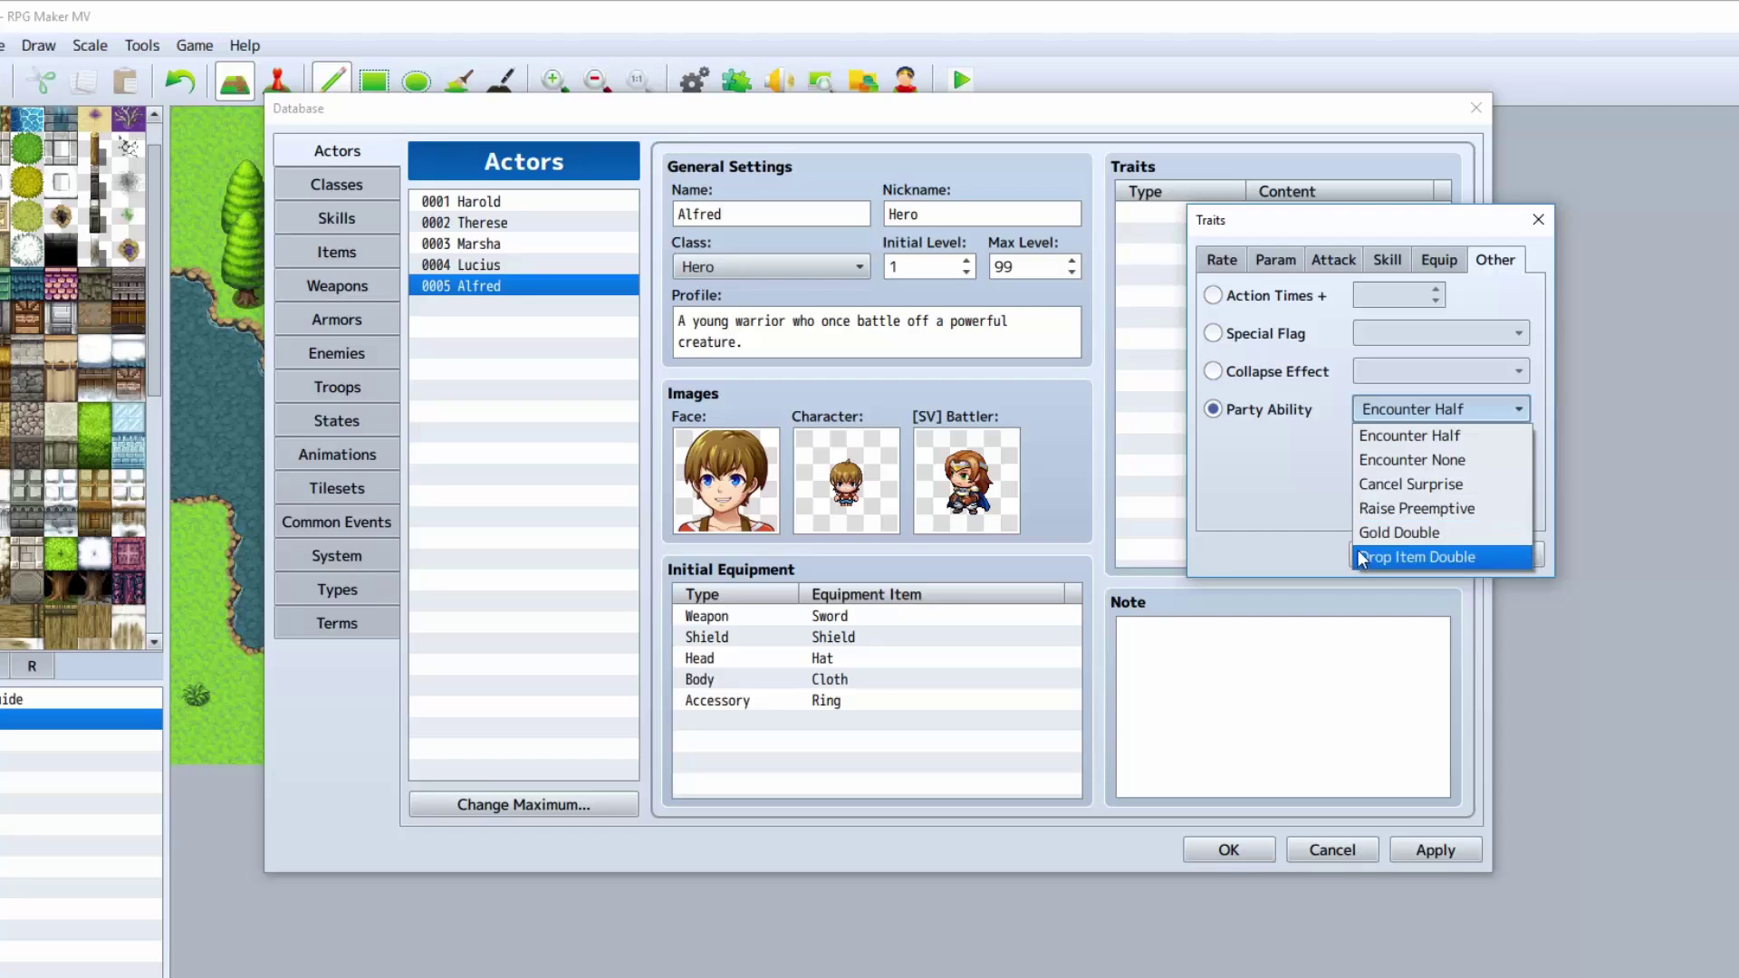
left_click(1304, 475)
left_click(1481, 557)
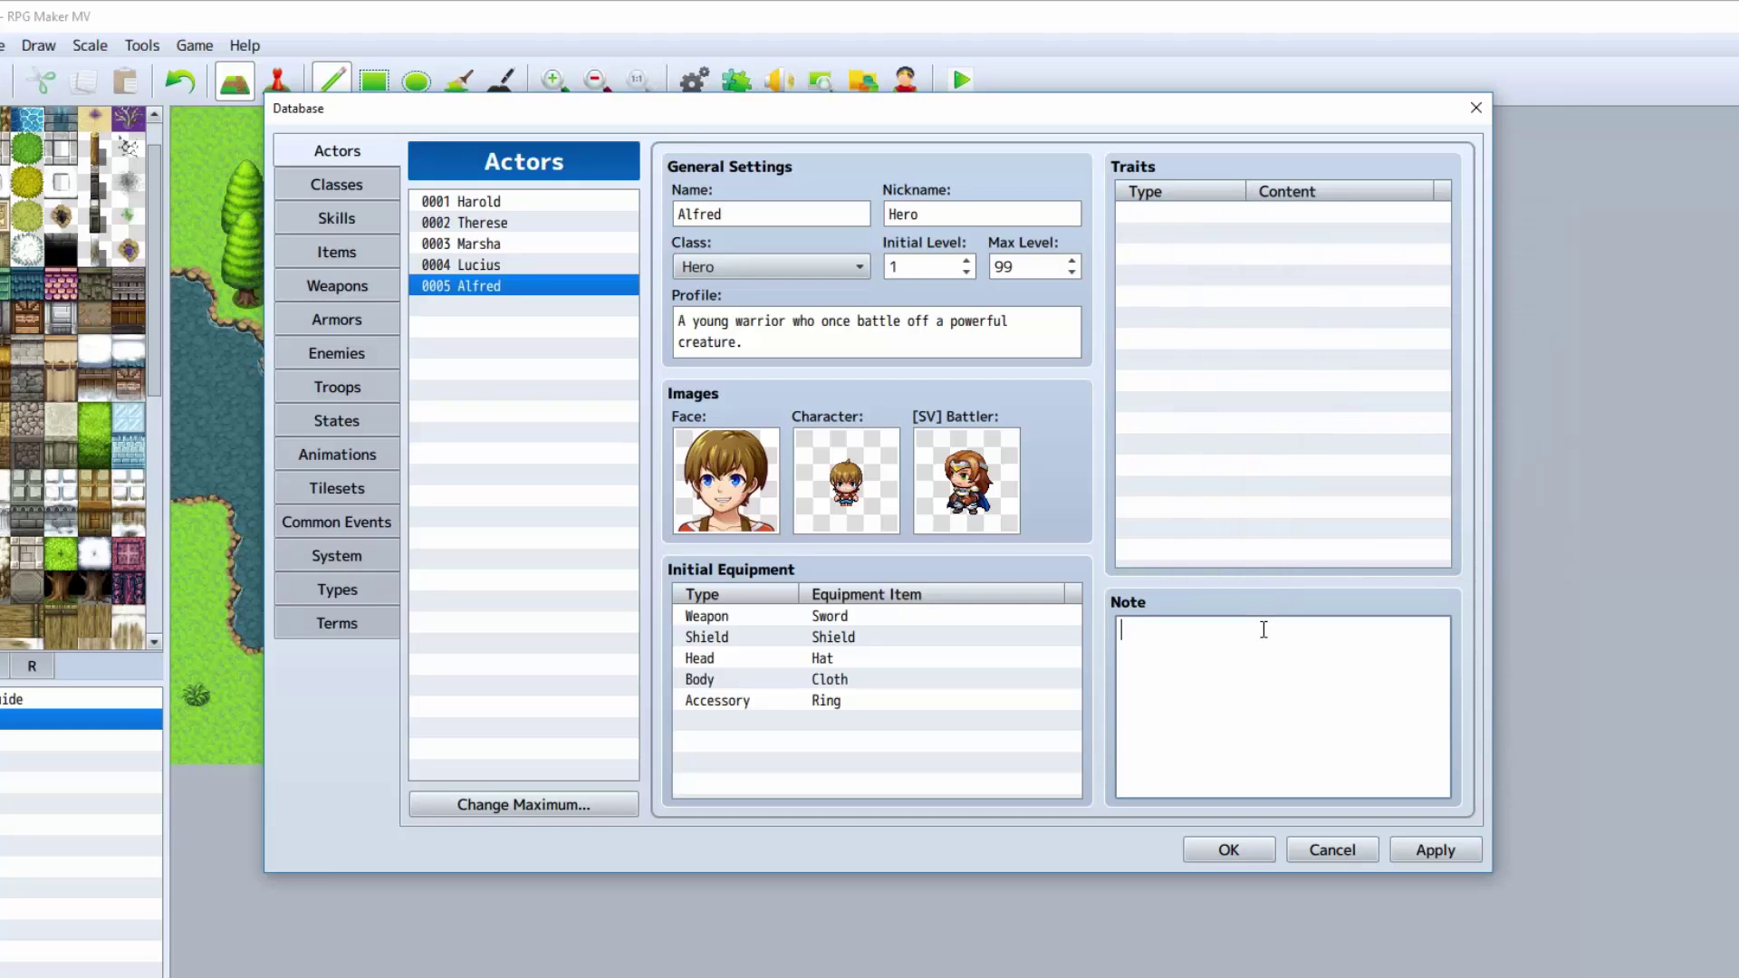